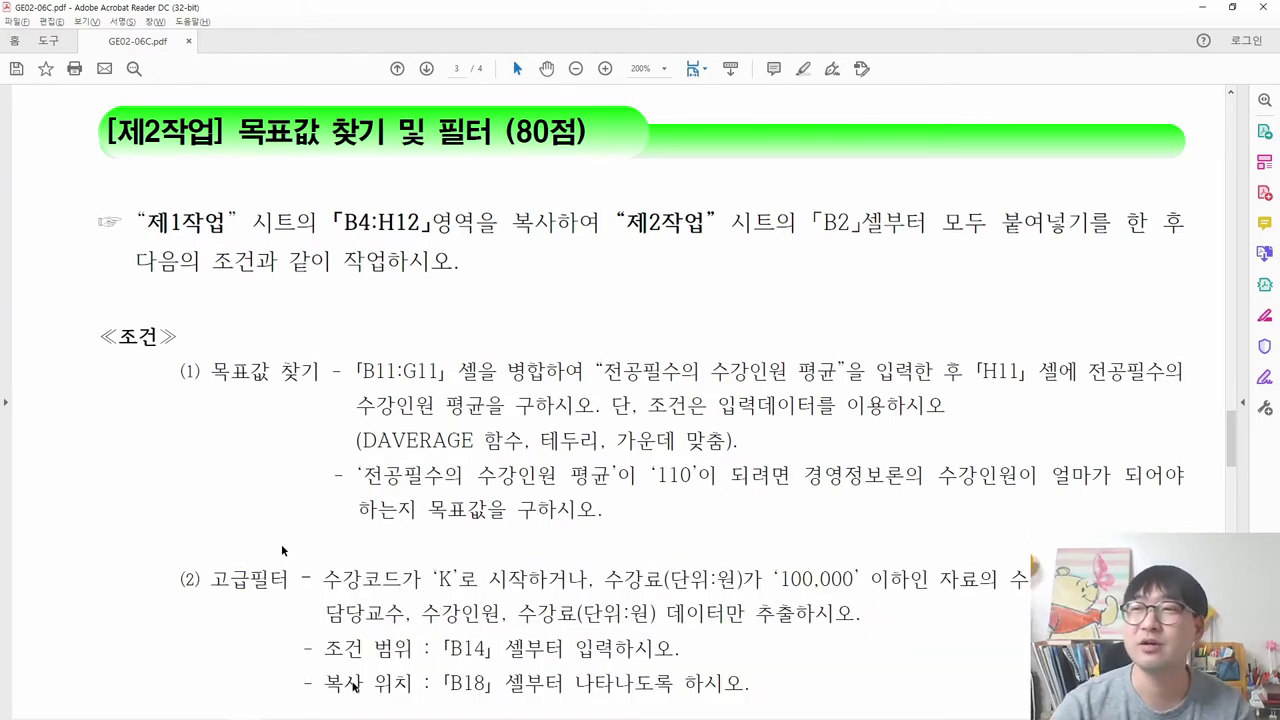
Following the first instruction in the exam PDF, switch to Excel and copy the range B4:H12 from the 제1작업 sheet.
drag(190, 286, 680, 286)
key(alt+Tab)
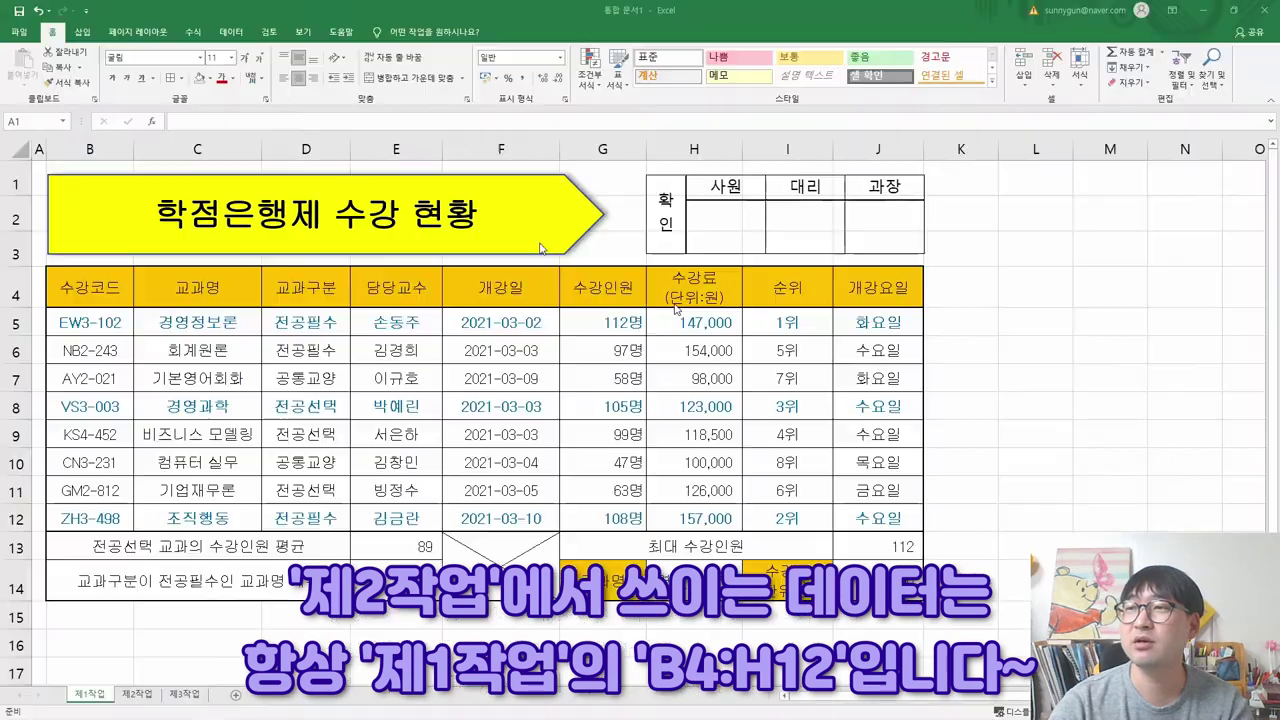
drag(88, 292, 668, 505)
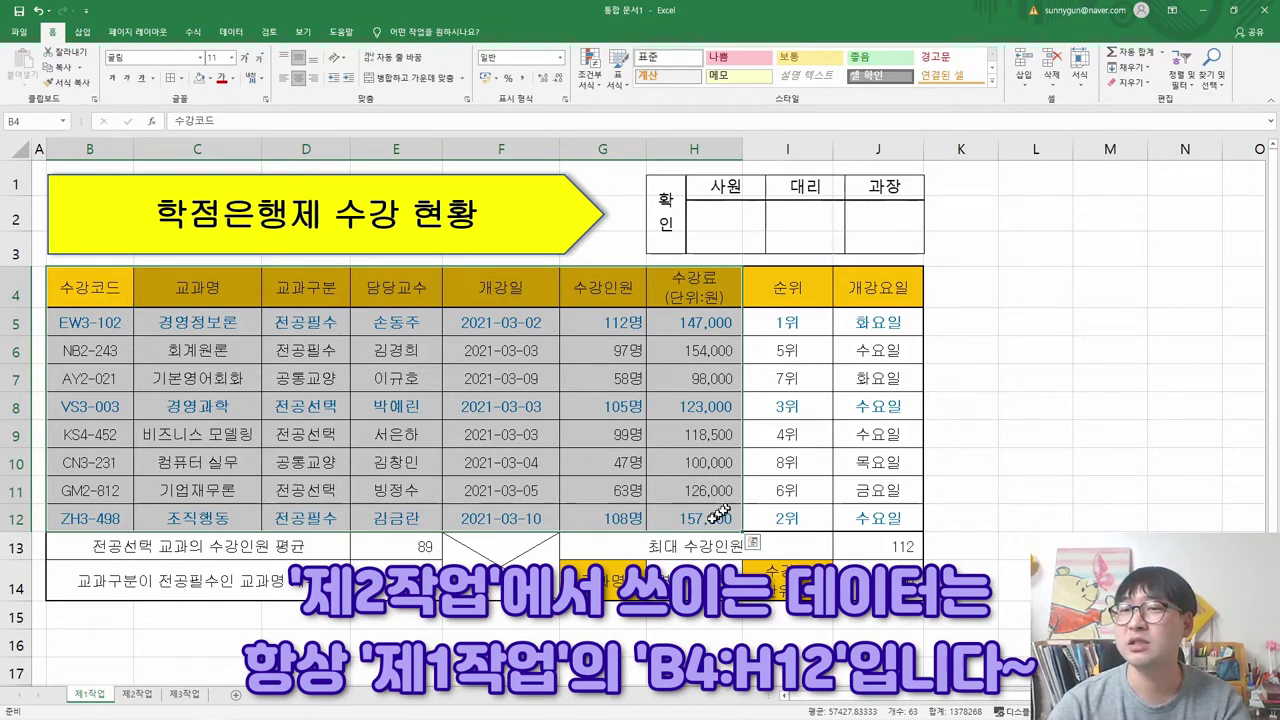
key(ctrl+c)
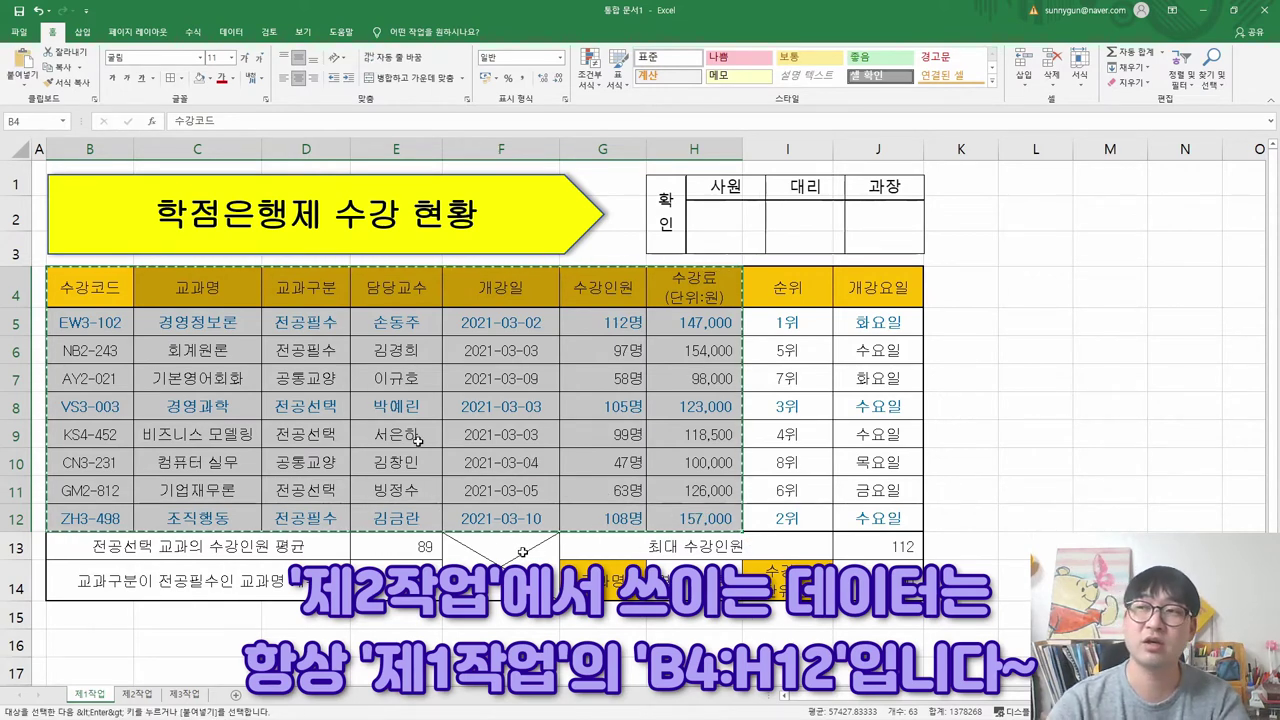
Check the paste instruction in the PDF, and paste the copied table with the regular paste option at cell B2 of the 제2작업 sheet.
key(alt+Tab)
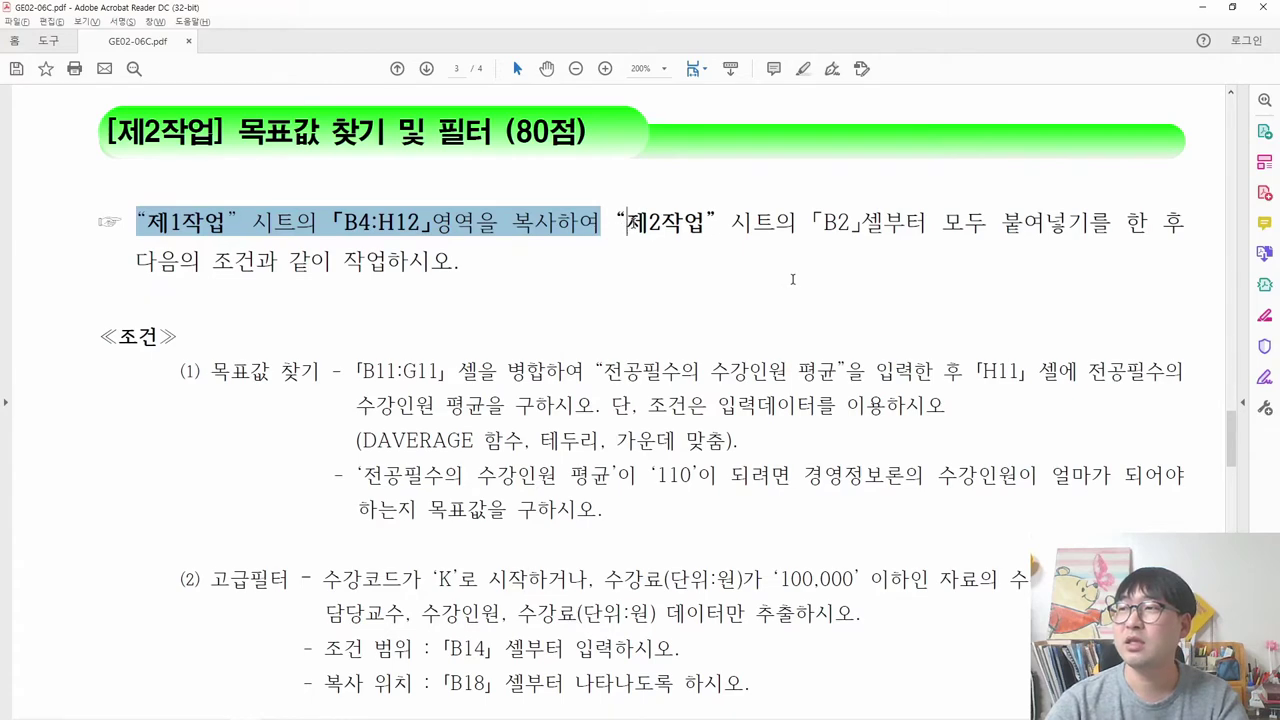
drag(624, 224, 850, 228)
key(alt+Tab)
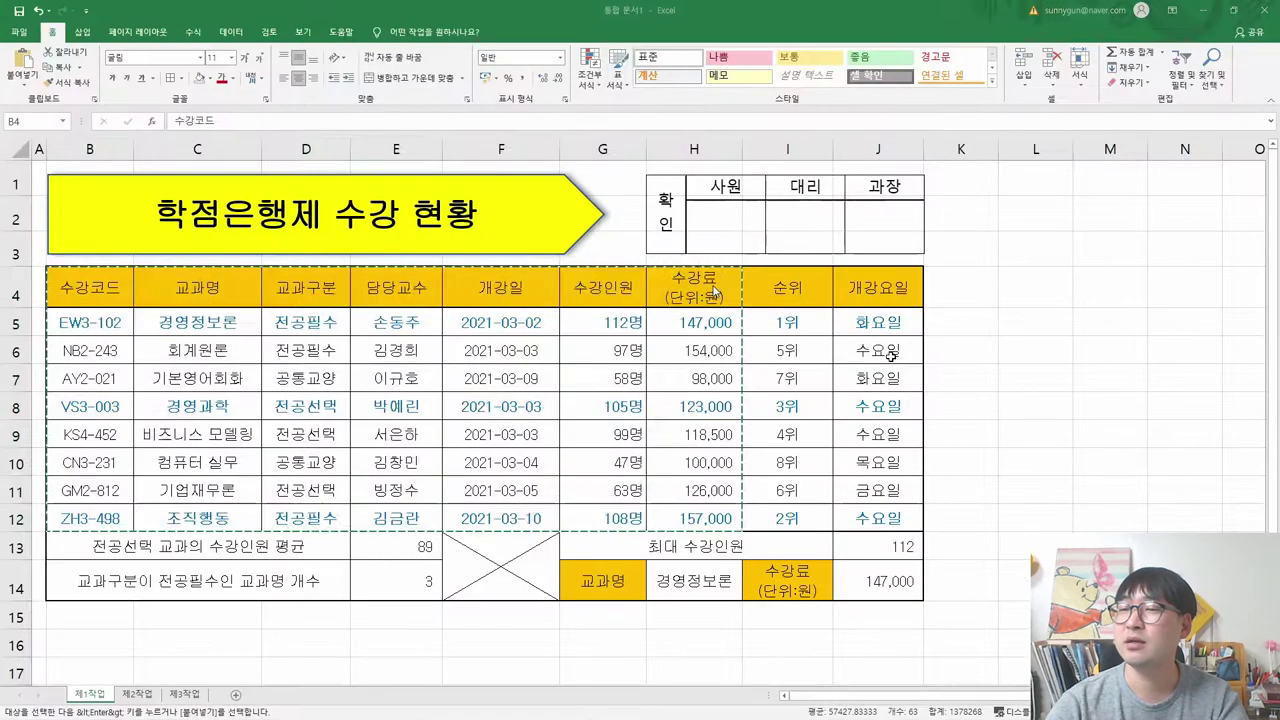
click(137, 694)
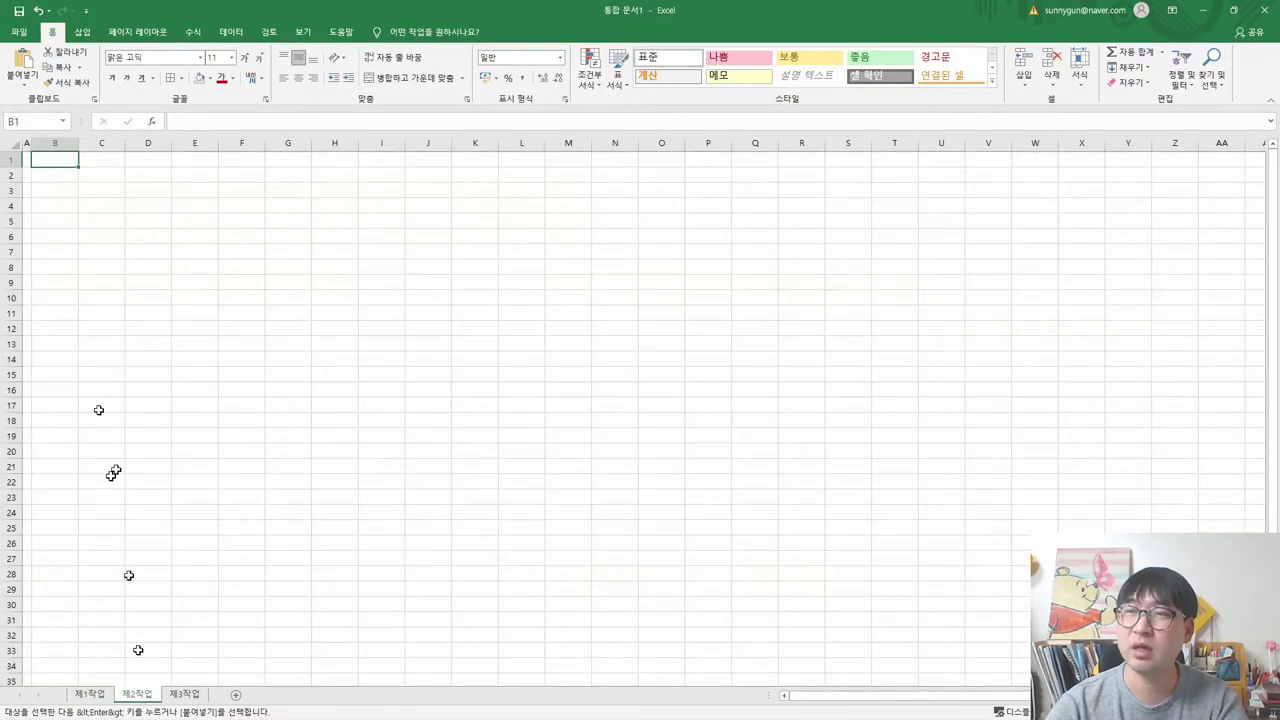
click(49, 175)
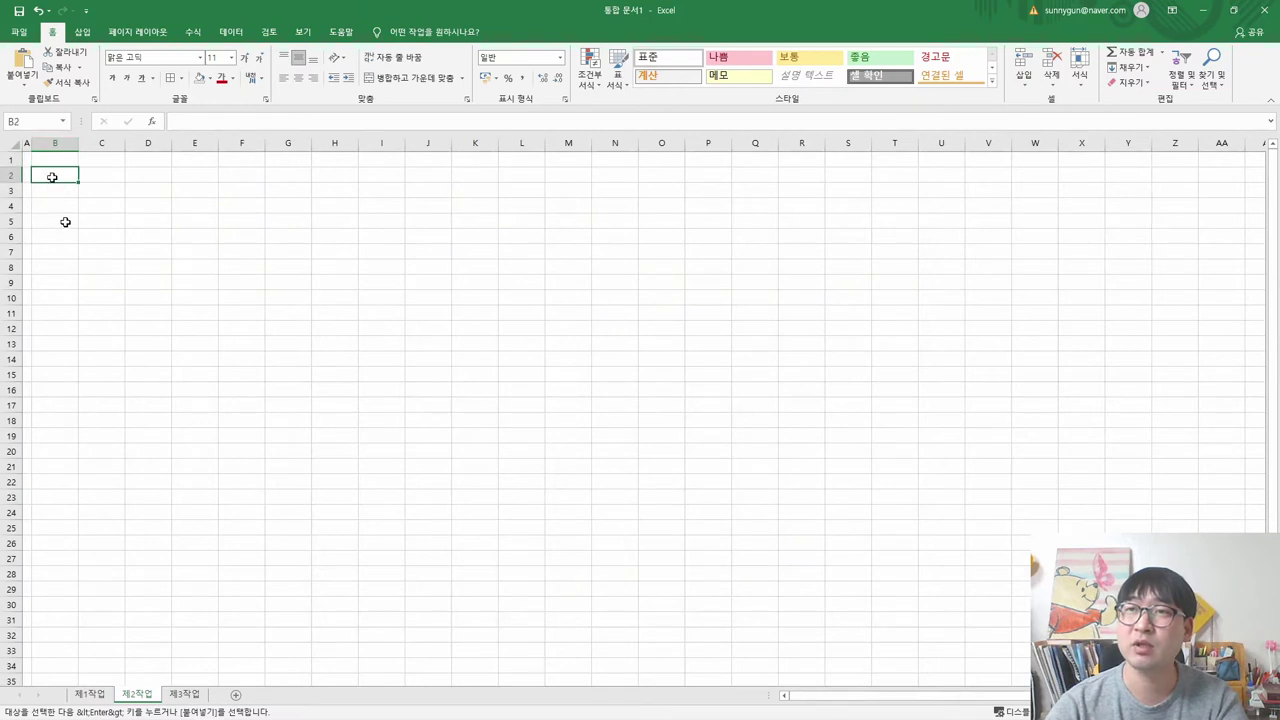
key(alt+Tab)
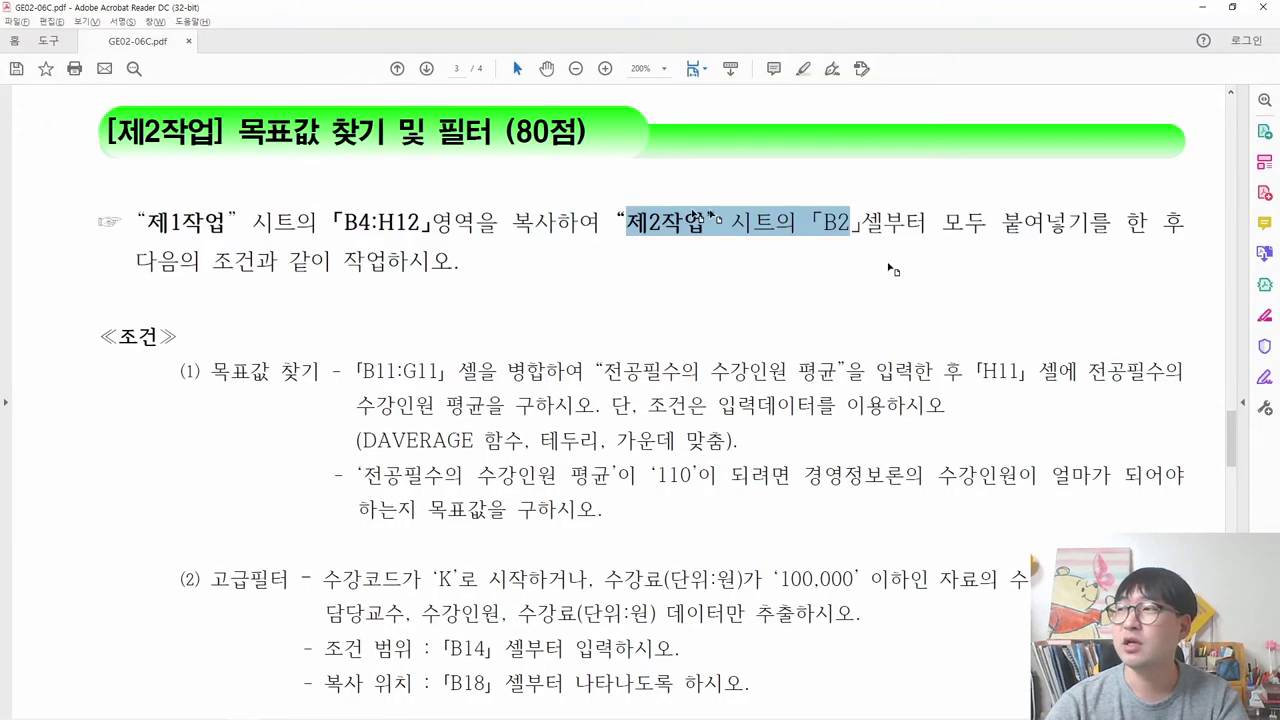
drag(940, 222, 1112, 224)
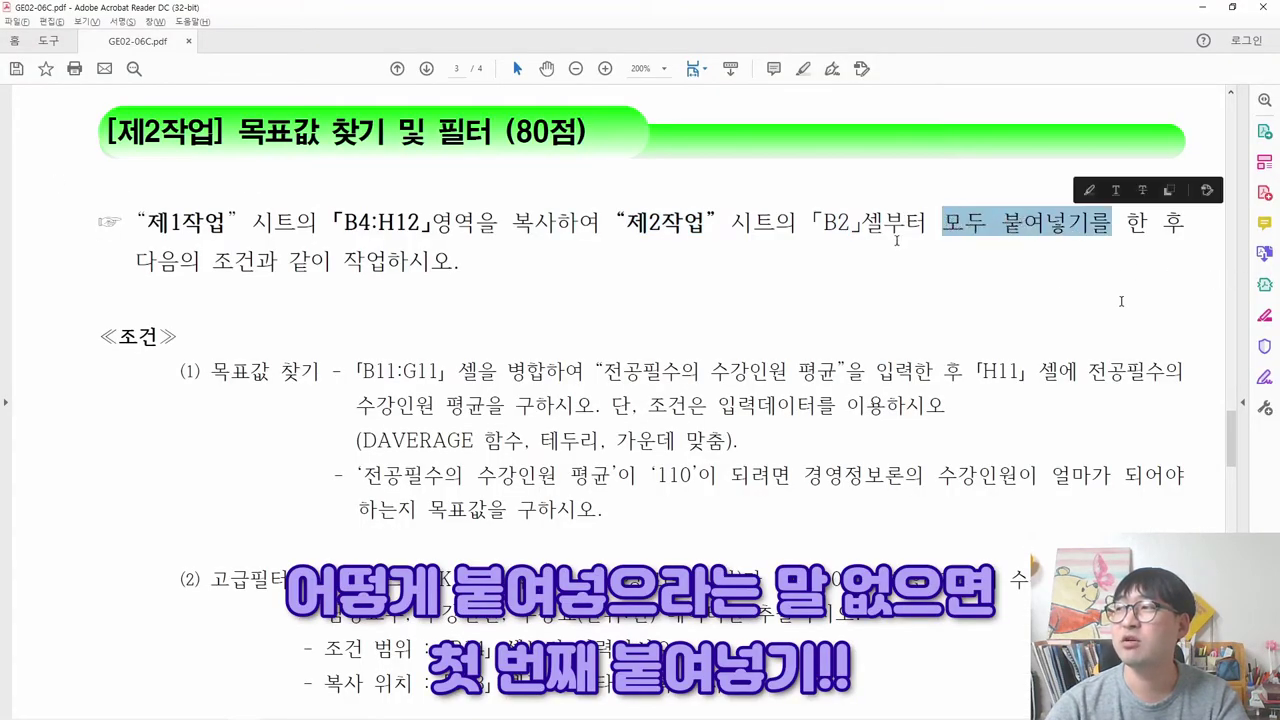
key(alt+Tab)
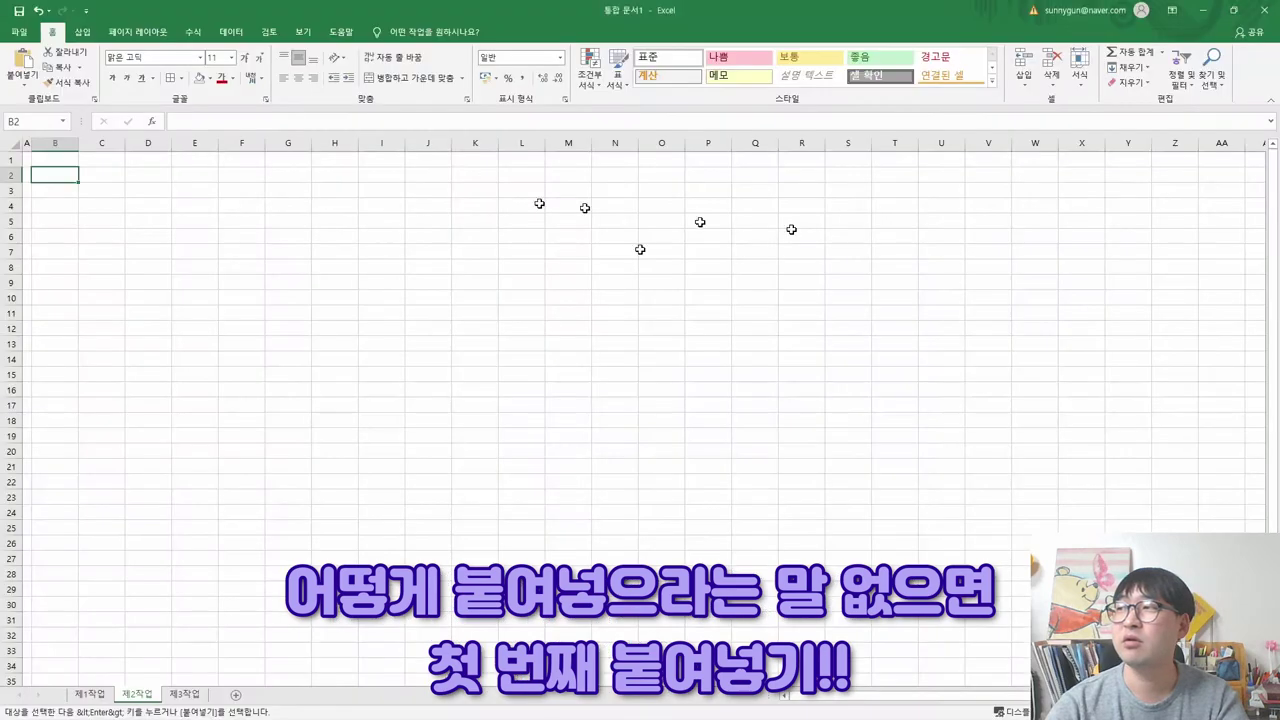
right_click(50, 173)
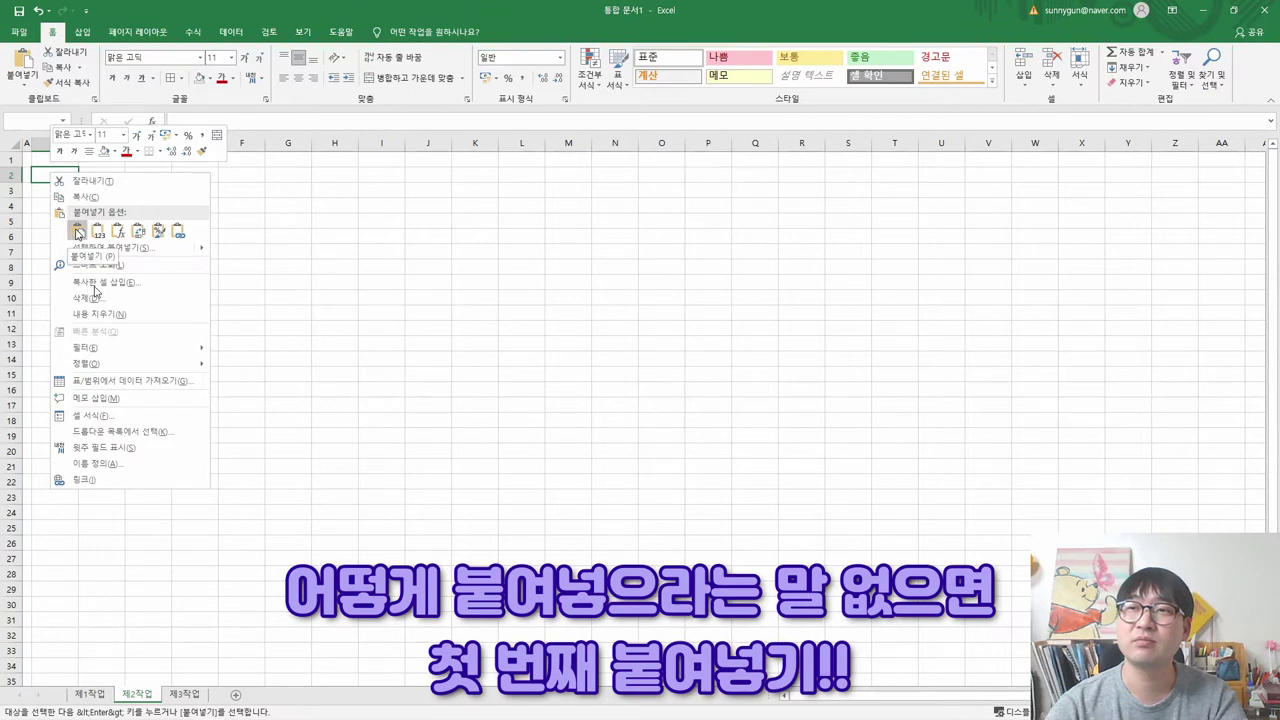
click(78, 231)
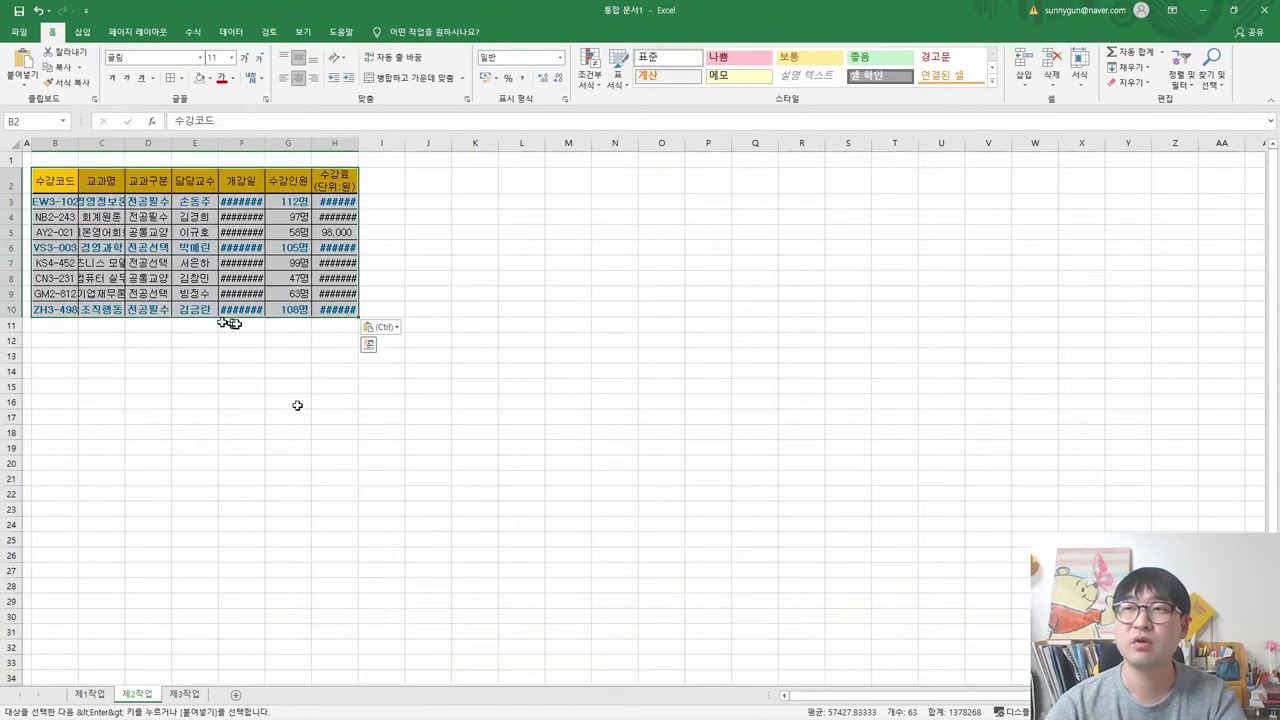
Auto-fit the width of the 개강일 column and of all other columns in the 제2작업 sheet to their contents.
ctrl+scroll(310, 406, up, 4)
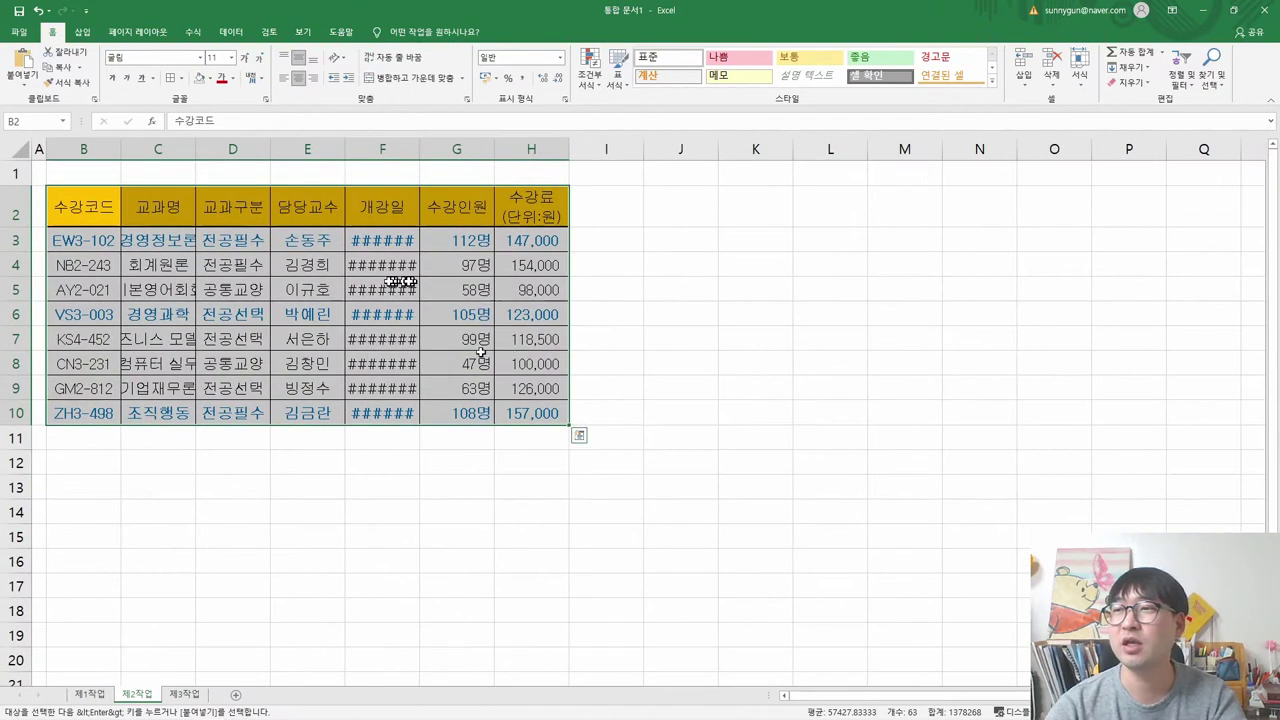
click(310, 289)
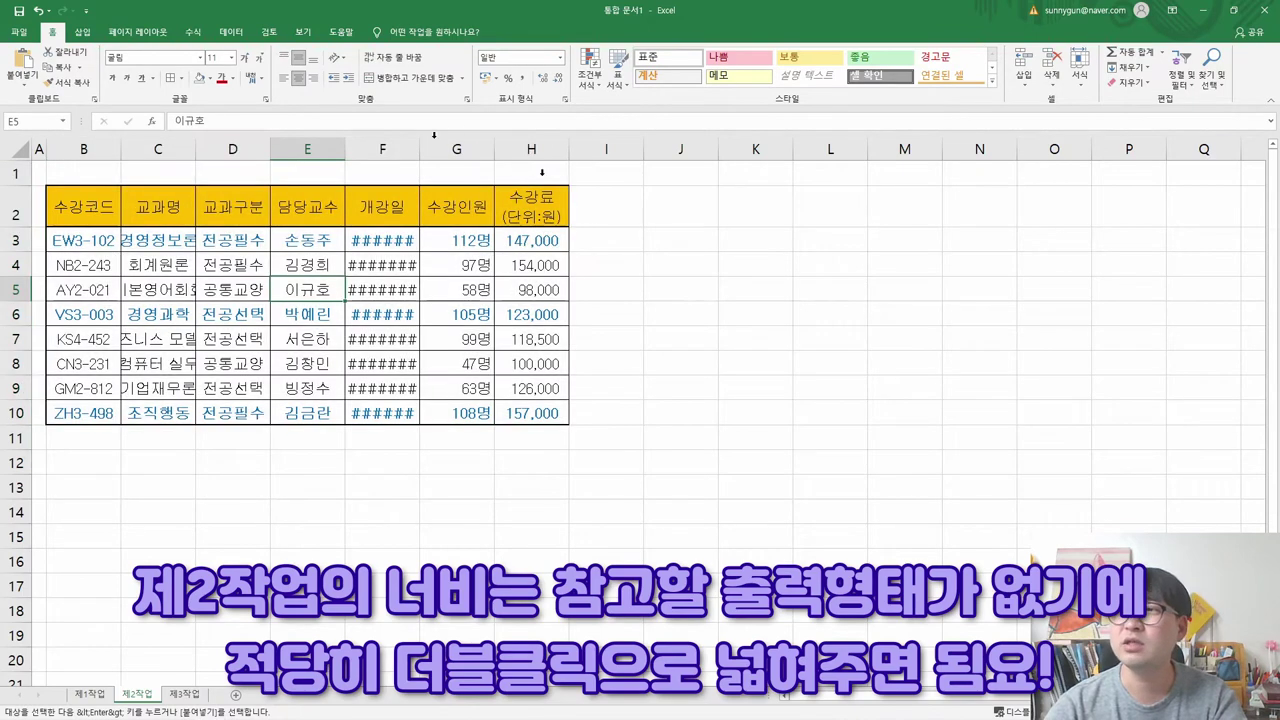
double_click(418, 150)
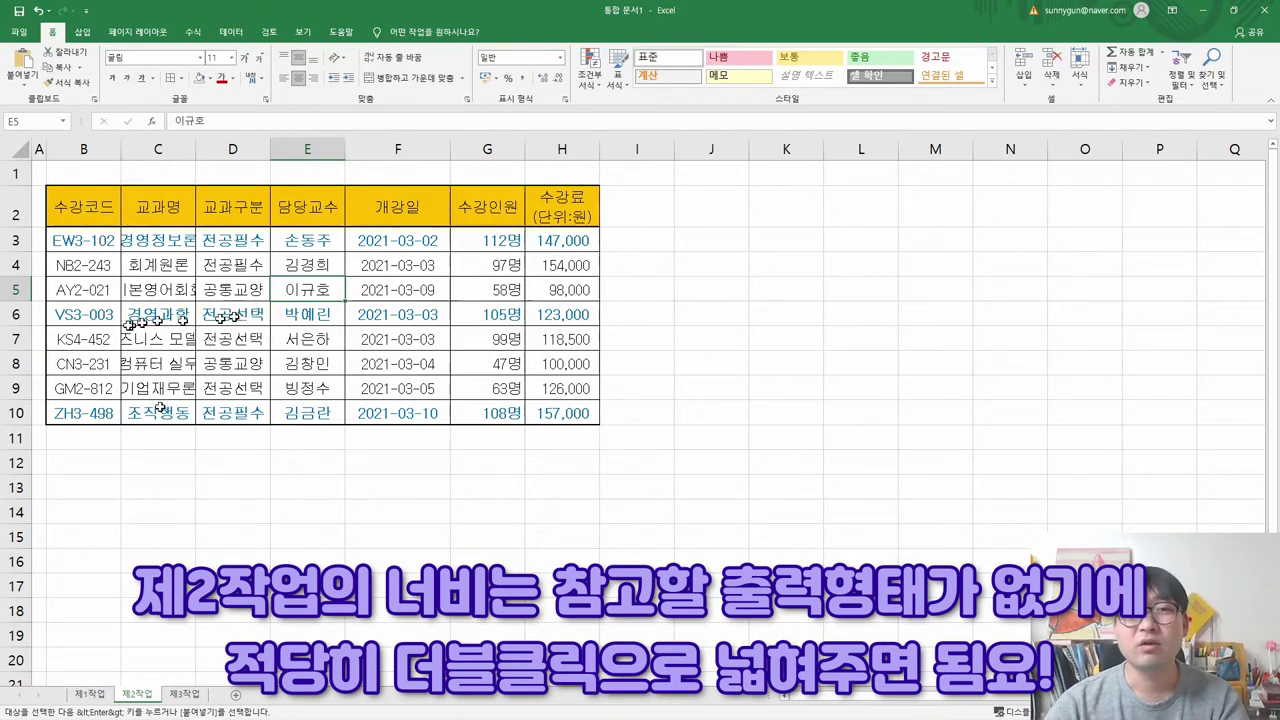
key(alt+Tab)
scroll(463, 357, down, 3)
scroll(461, 467, up, 3)
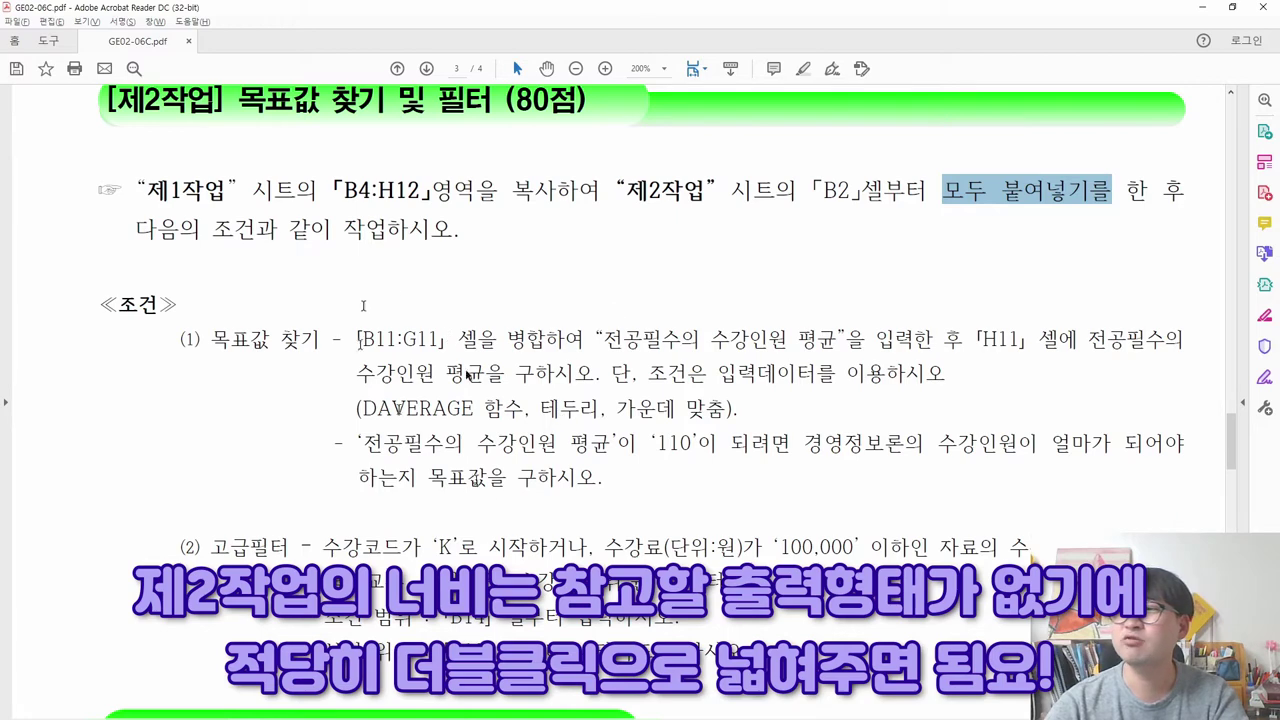
key(alt+Tab)
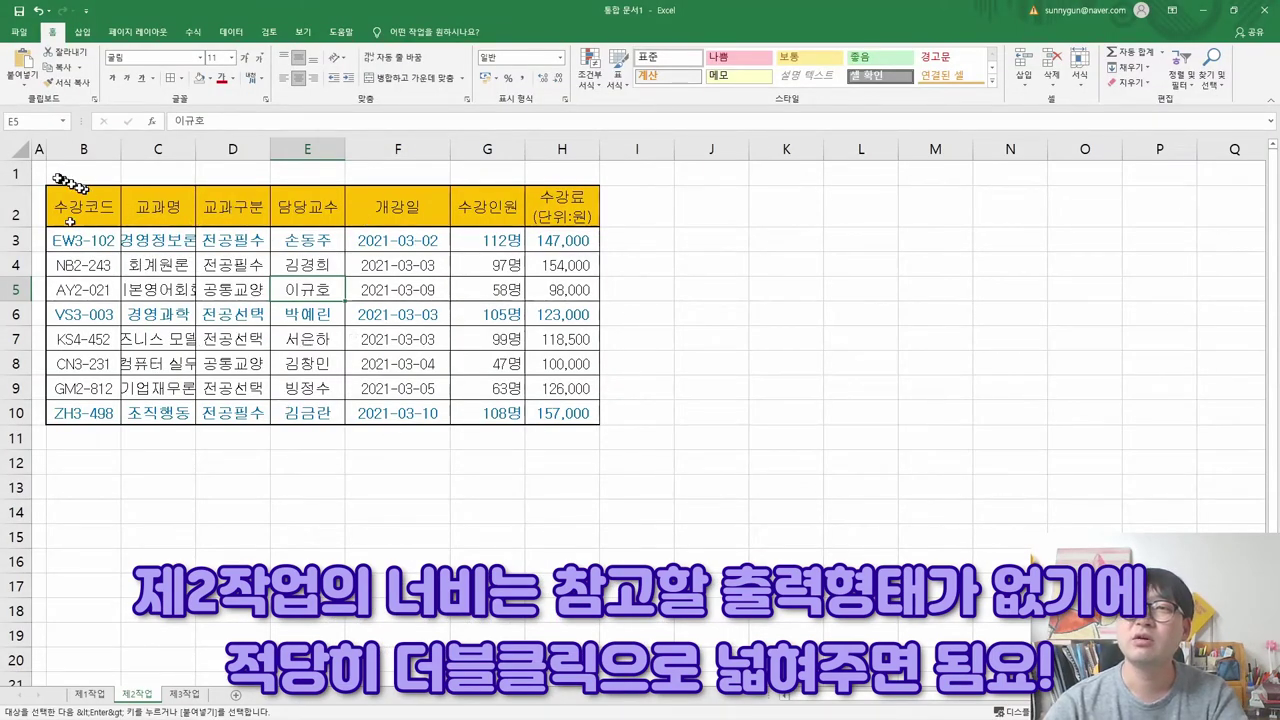
click(18, 149)
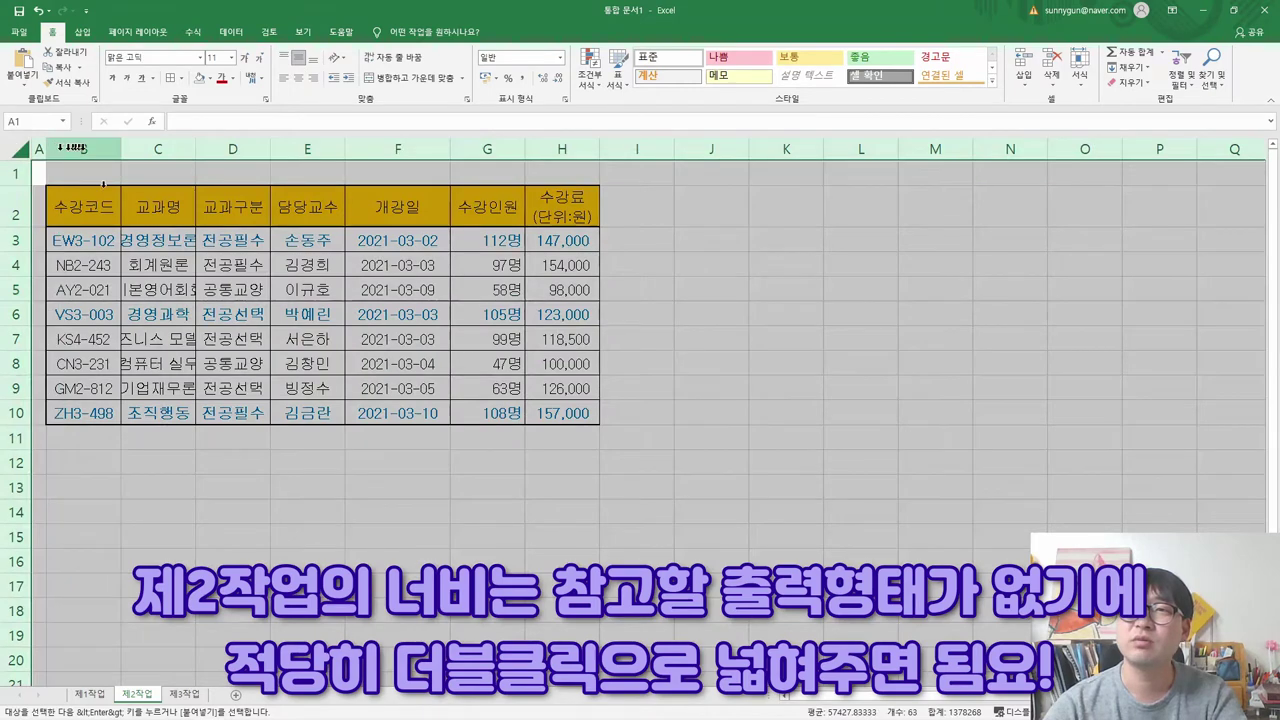
double_click(196, 149)
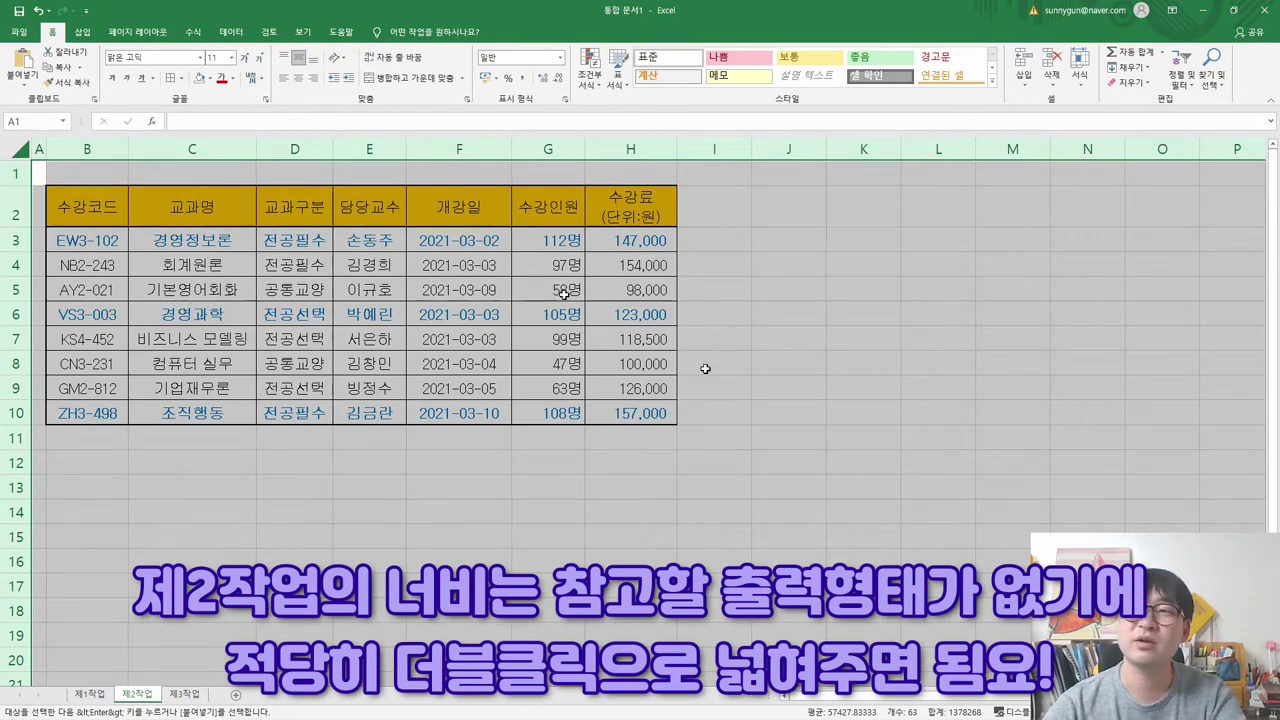
key(Down)
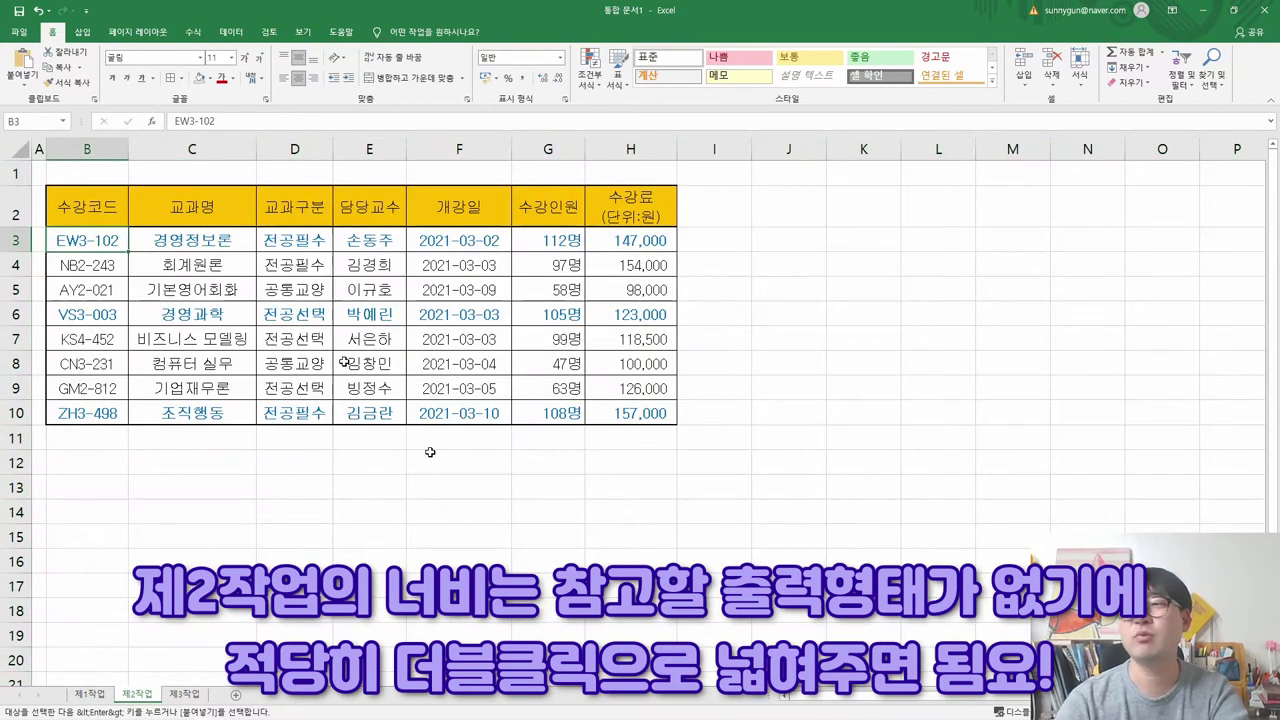
Switch to the exam PDF and strike through the introductory copy-and-paste instruction above the 조건 list.
key(alt+Tab)
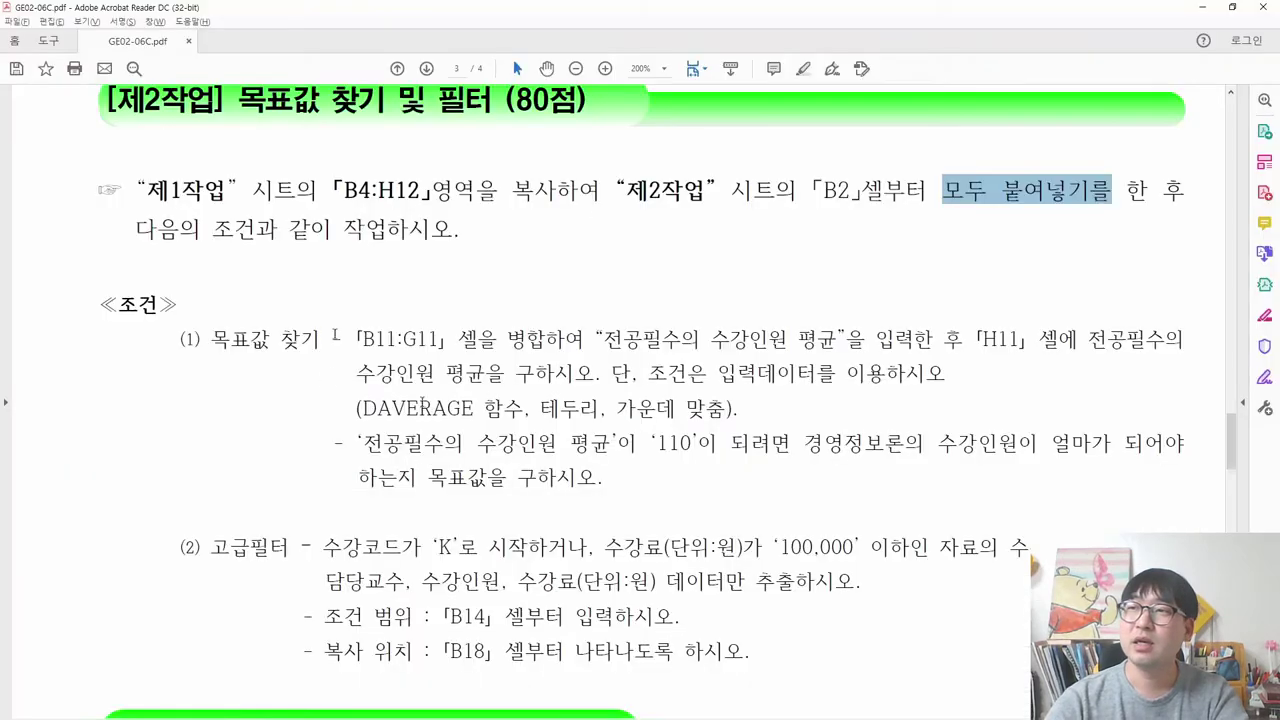
drag(462, 232, 120, 196)
right_click(156, 192)
click(237, 249)
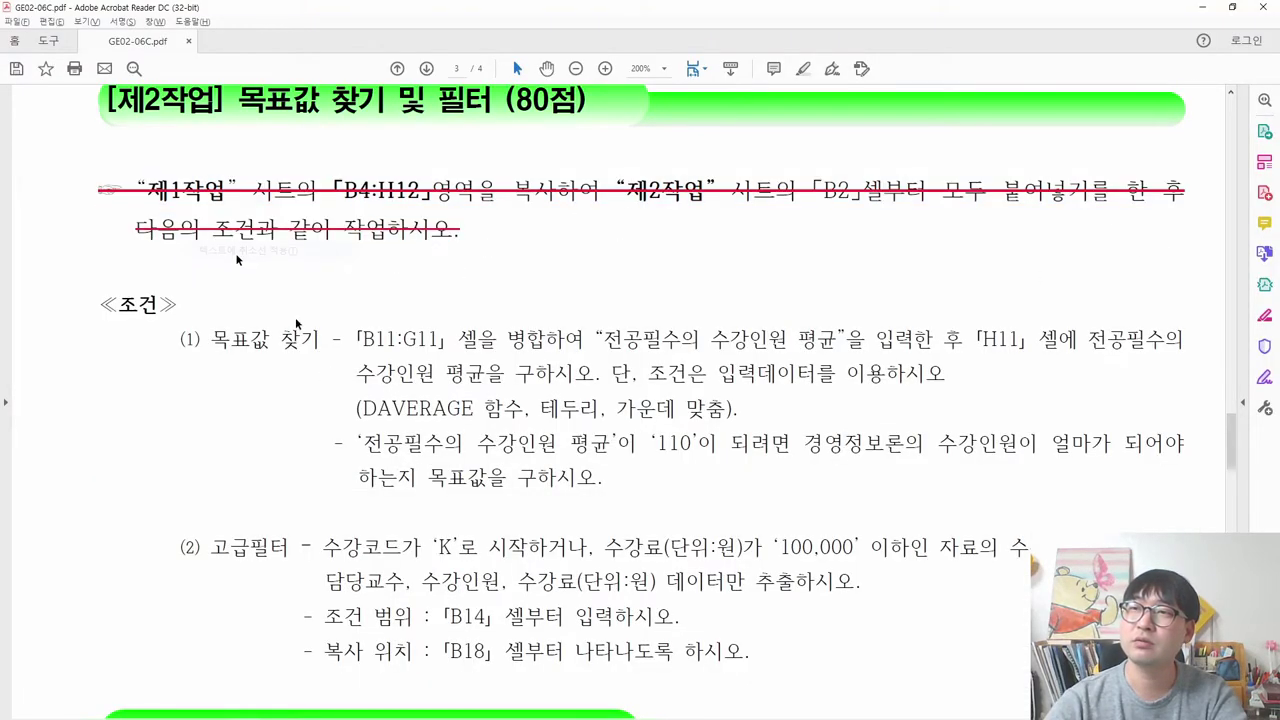
Following condition (1) of the PDF, merge and center cells B11:G11 below the table in Excel.
drag(212, 341, 586, 342)
click(453, 353)
key(alt+Tab)
drag(87, 440, 574, 435)
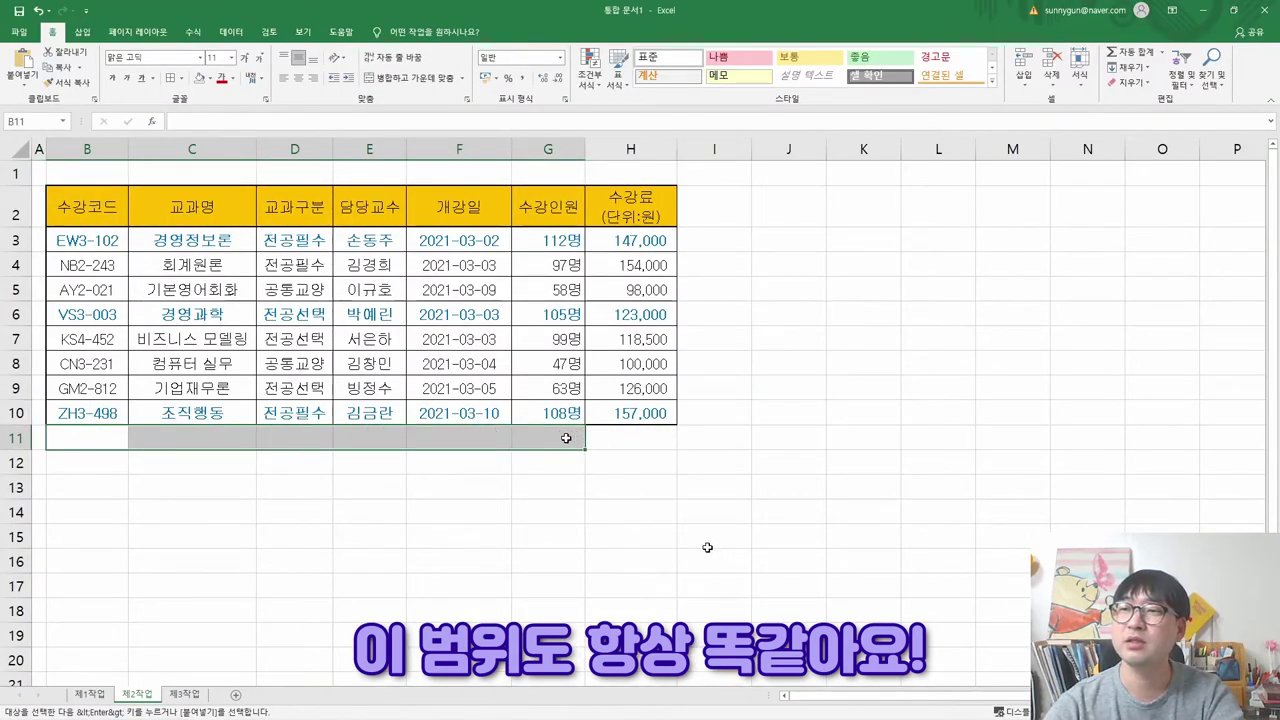
click(407, 80)
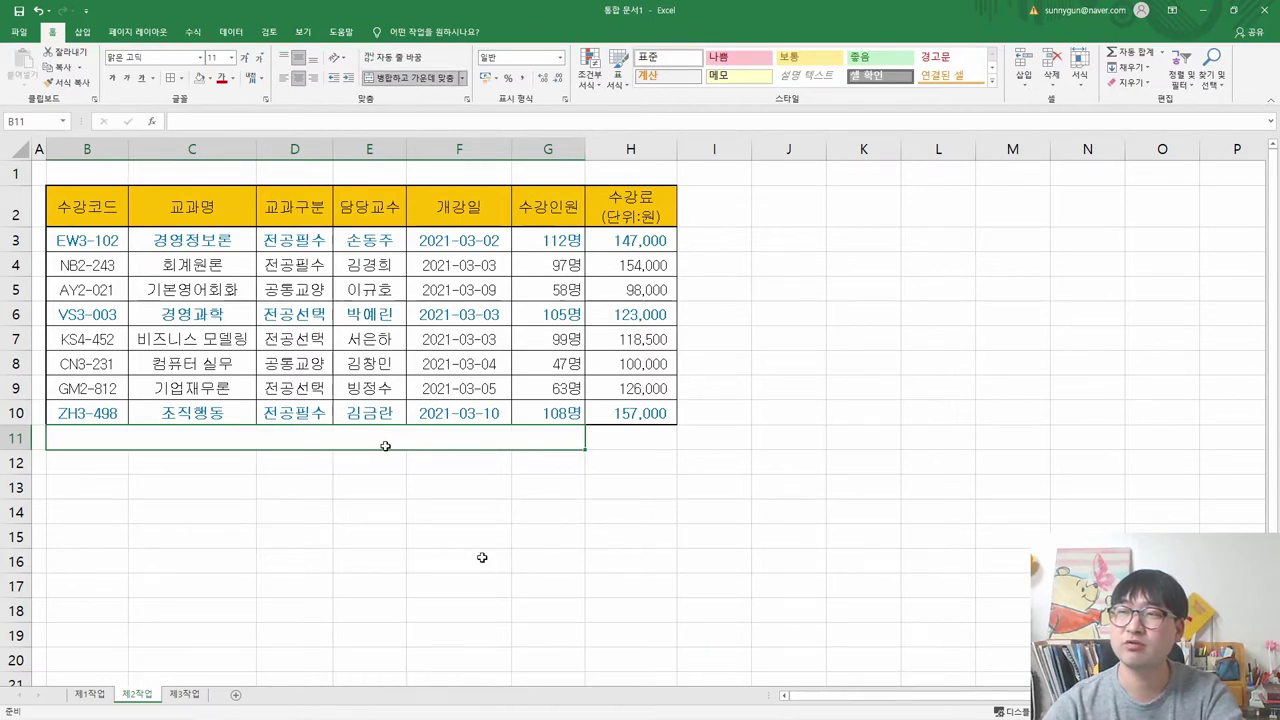
Copy the phrase "전공필수의 수강인원 평균" from condition (1) in the PDF and return to Excel.
key(alt+Tab)
drag(606, 341, 810, 345)
key(ctrl+c)
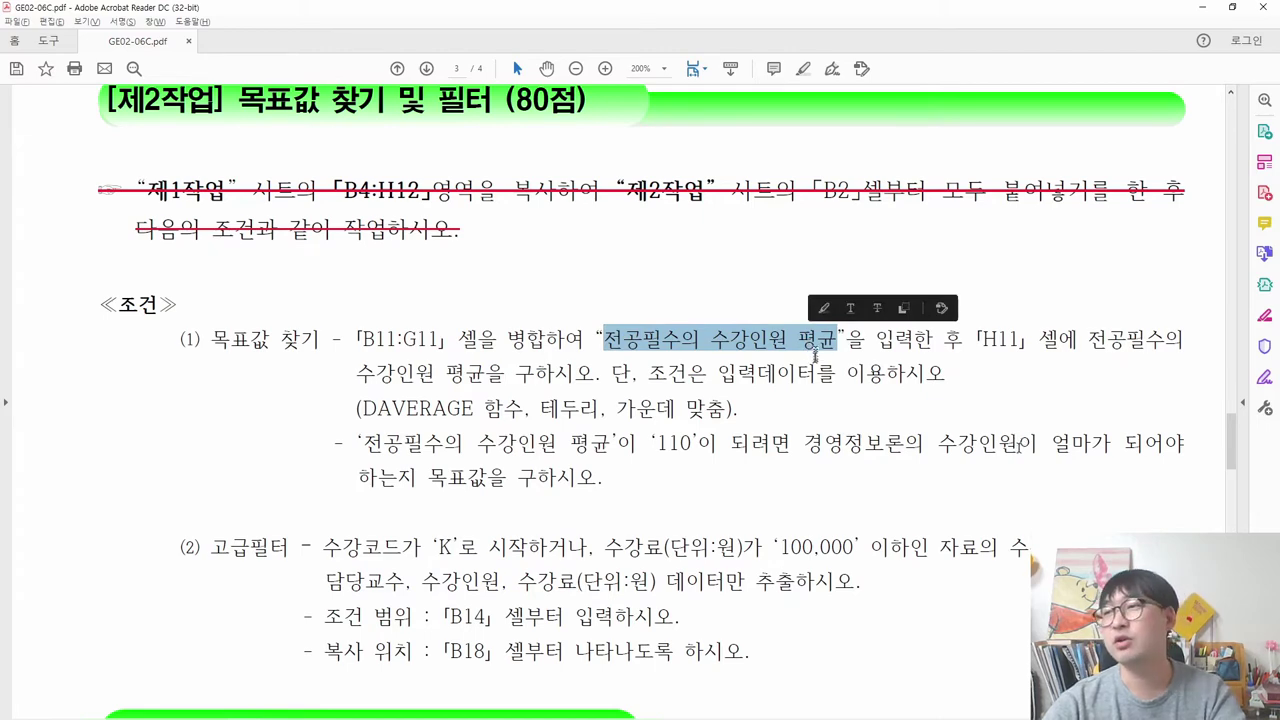
key(alt+Tab)
double_click(297, 442)
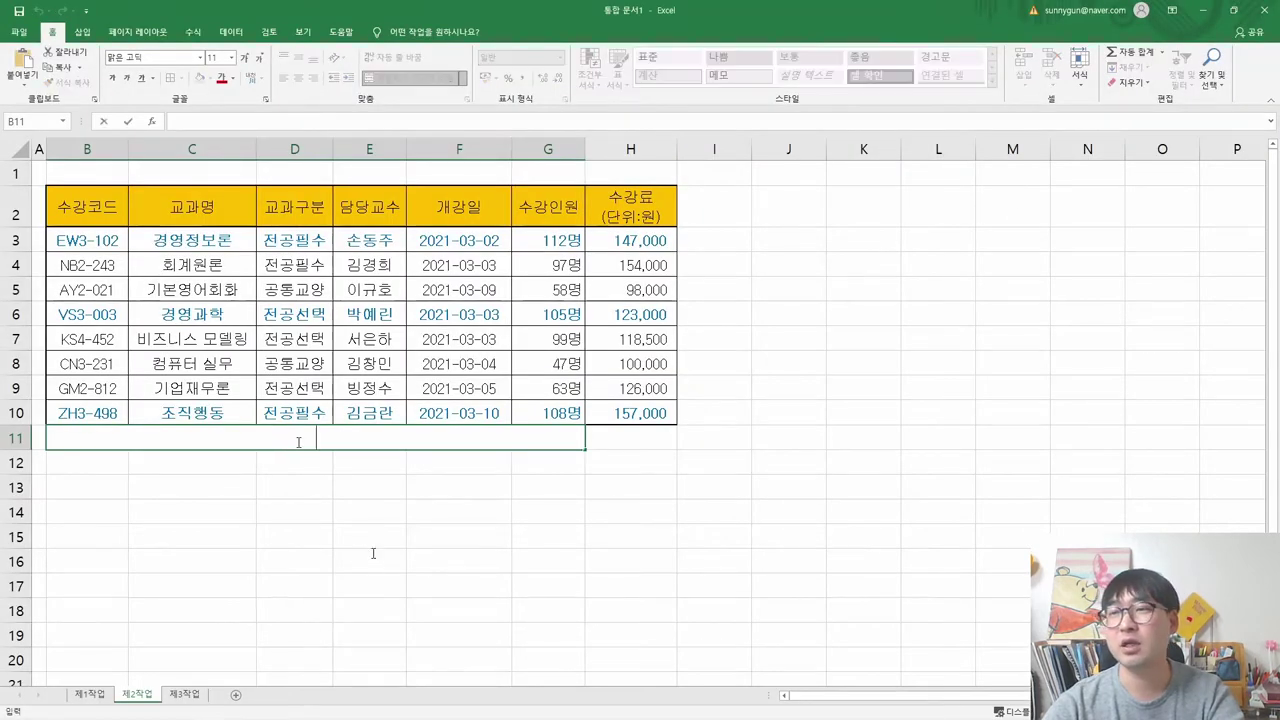
text(s'adkfj'sdjkl;f)
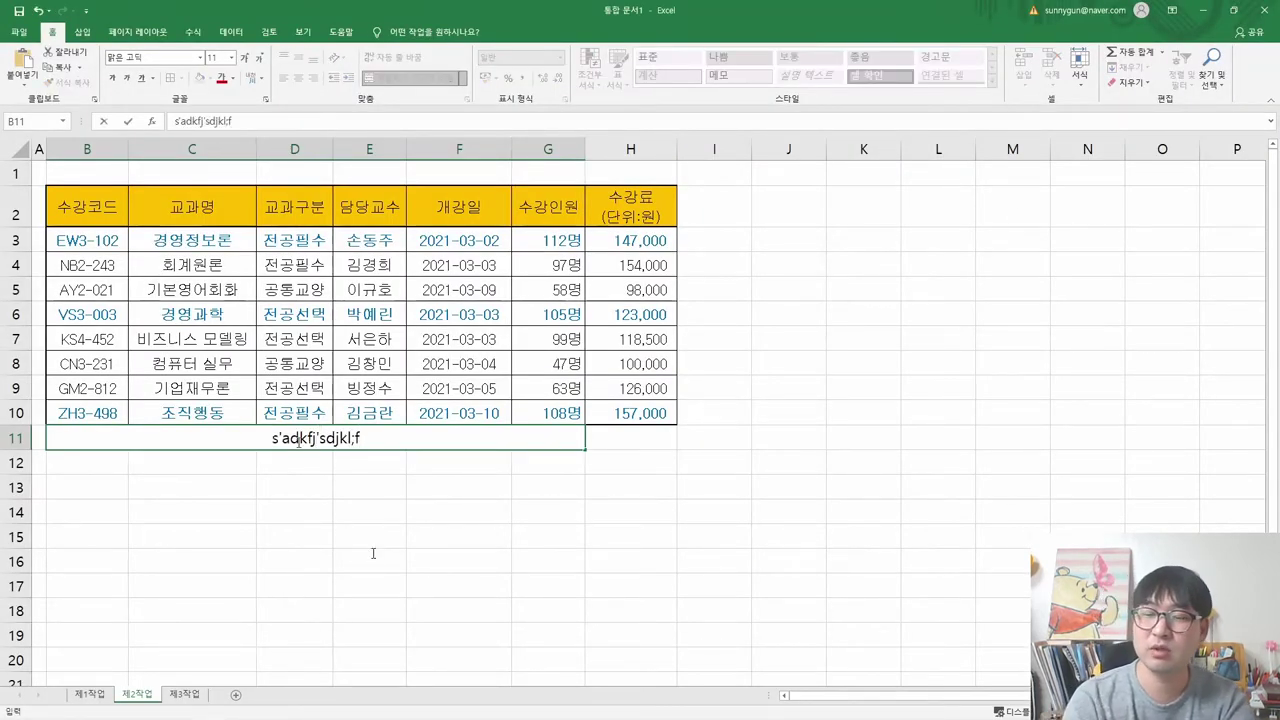
key(ctrl+Return)
key(Delete)
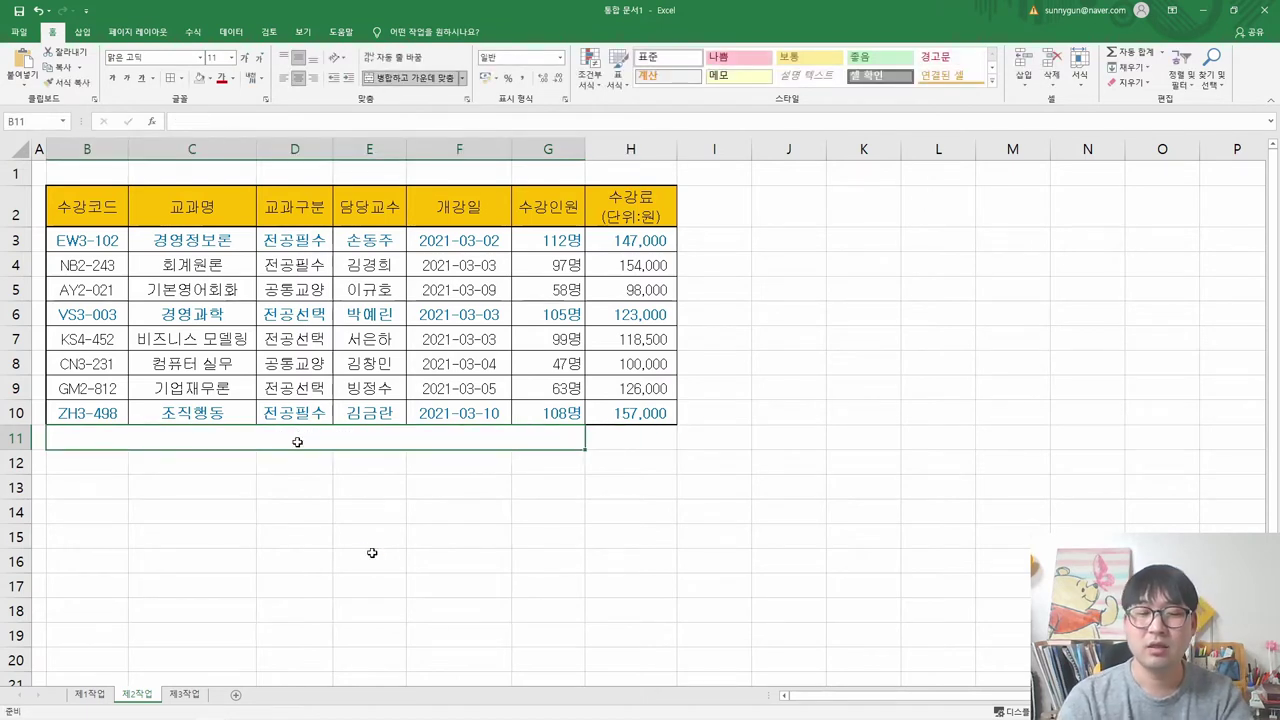
Paste the copied label "전공필수의 수강인원 평균" as text into the merged cell B11.
key(ctrl+v)
key(Escape)
double_click(298, 442)
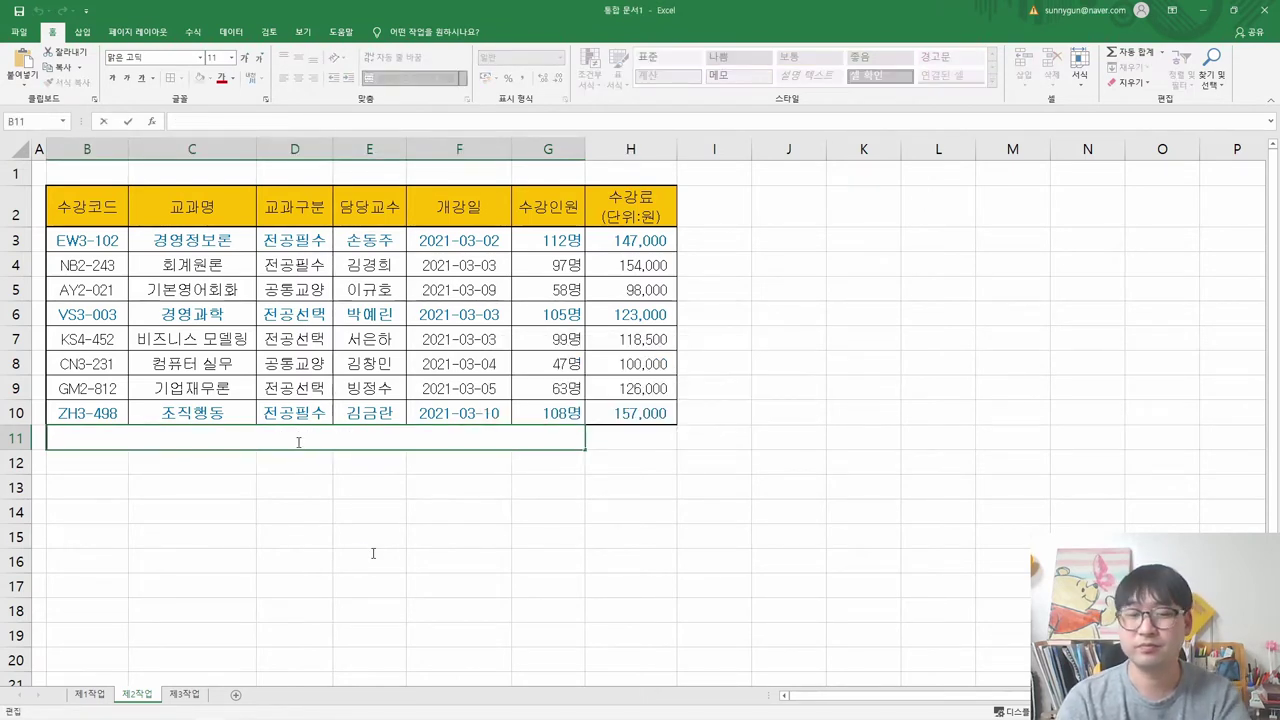
key(ctrl+v)
key(Return)
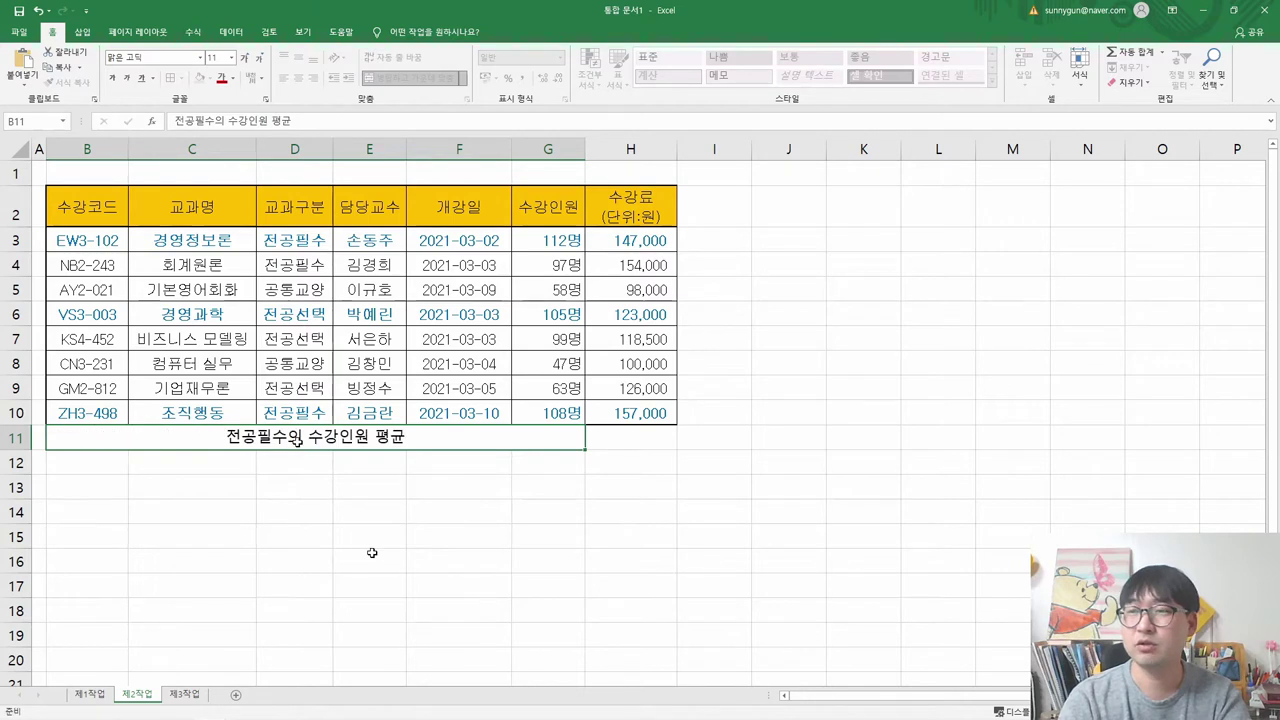
click(297, 441)
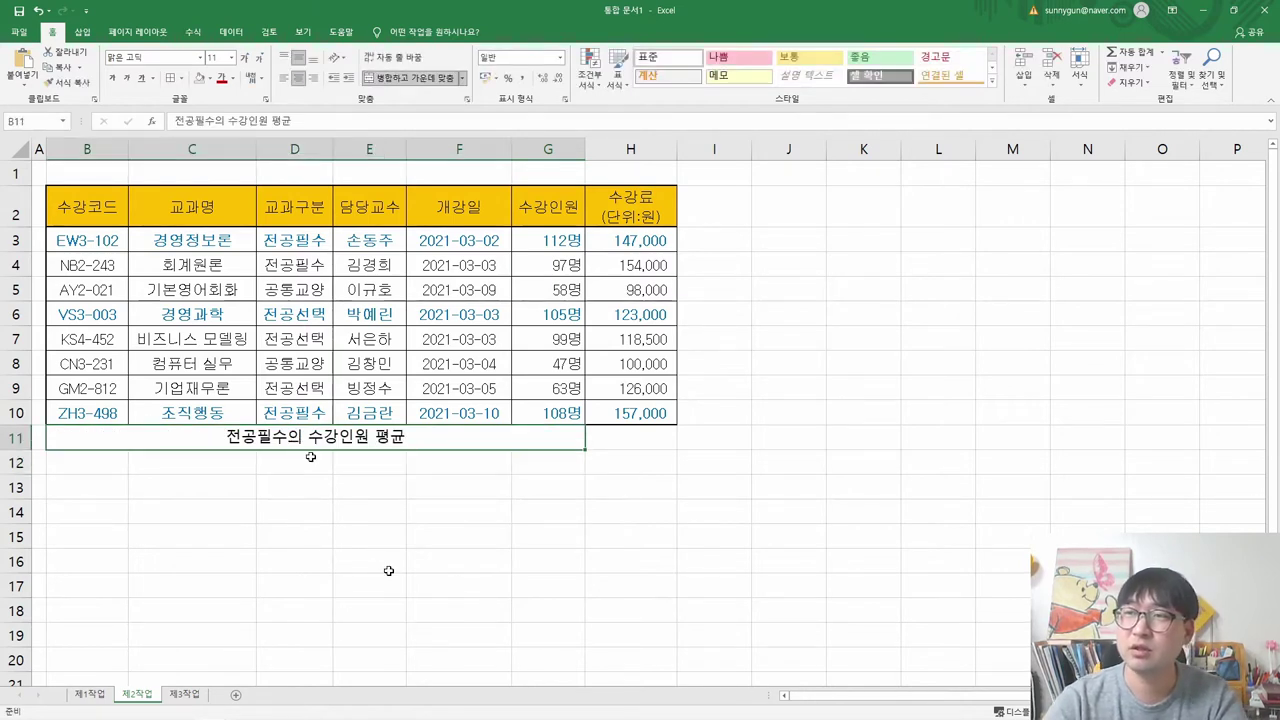
click(200, 380)
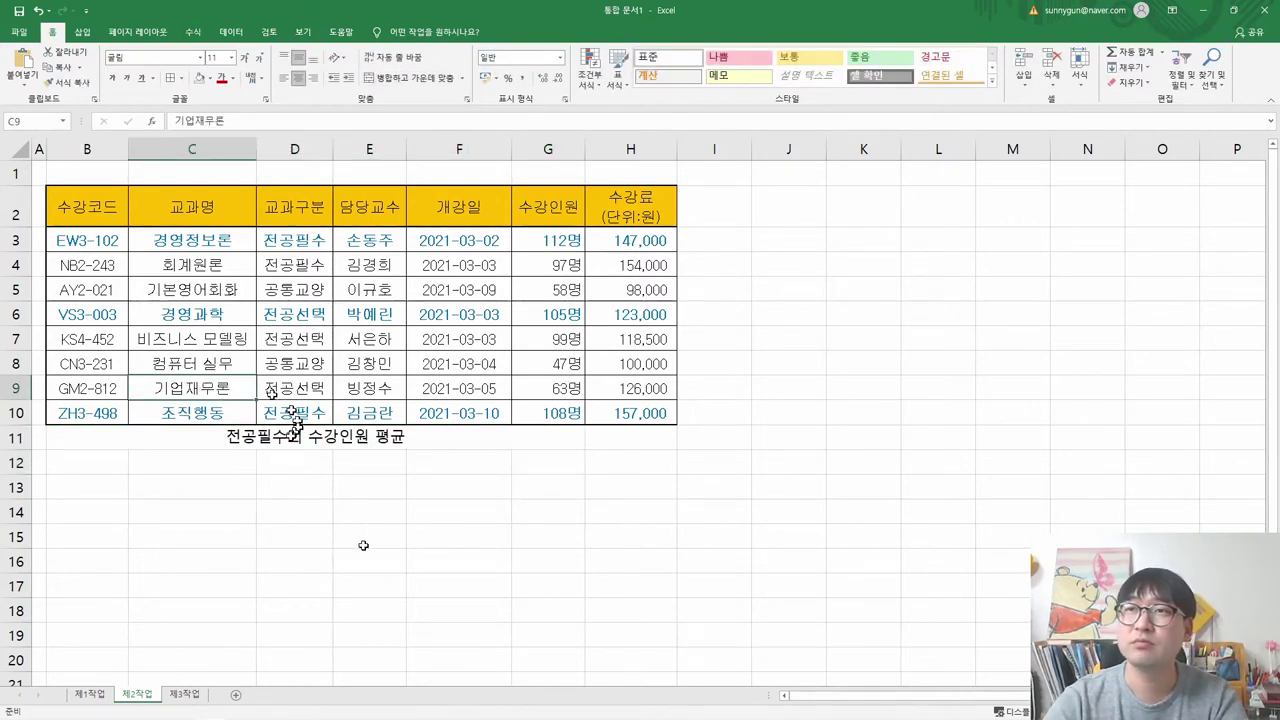
click(290, 436)
Compare condition (1) in the exam PDF with the Excel table, checking the H11 target cell, the 전공필수 수강인원 average and the required DAVERAGE function.
key(alt+Tab)
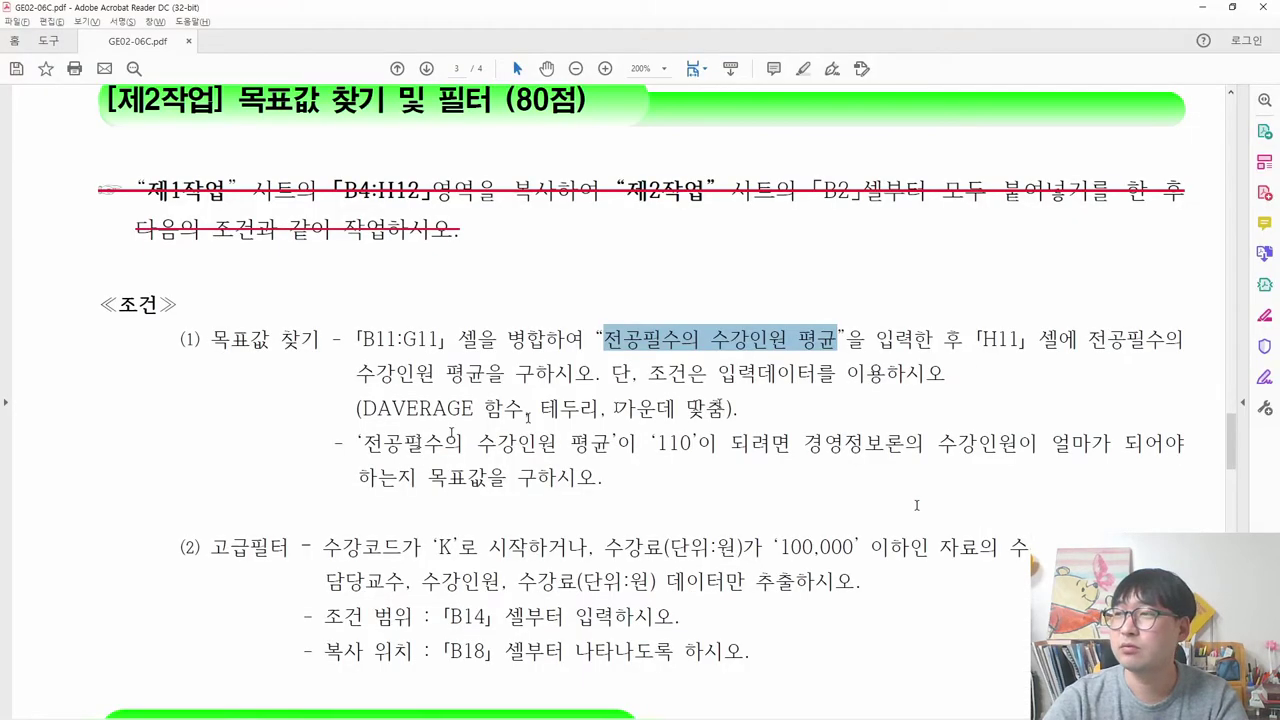
double_click(905, 342)
double_click(998, 342)
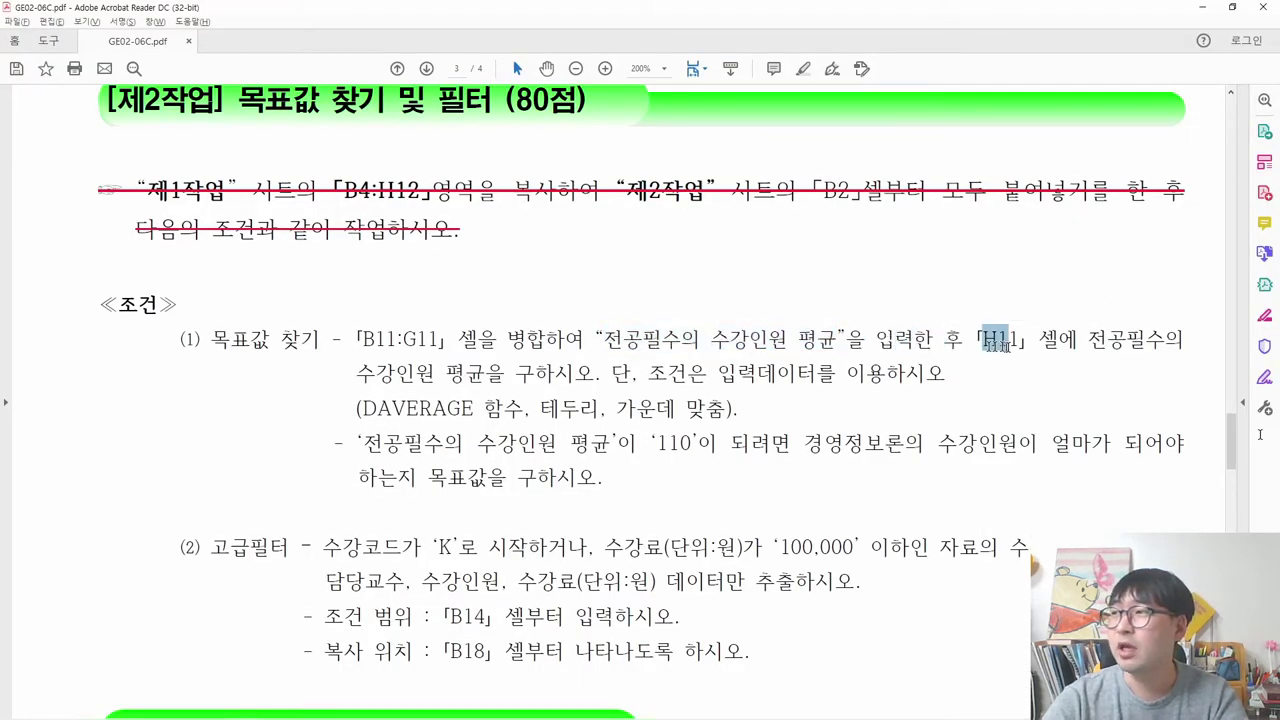
key(alt+Tab)
click(616, 440)
key(alt+Tab)
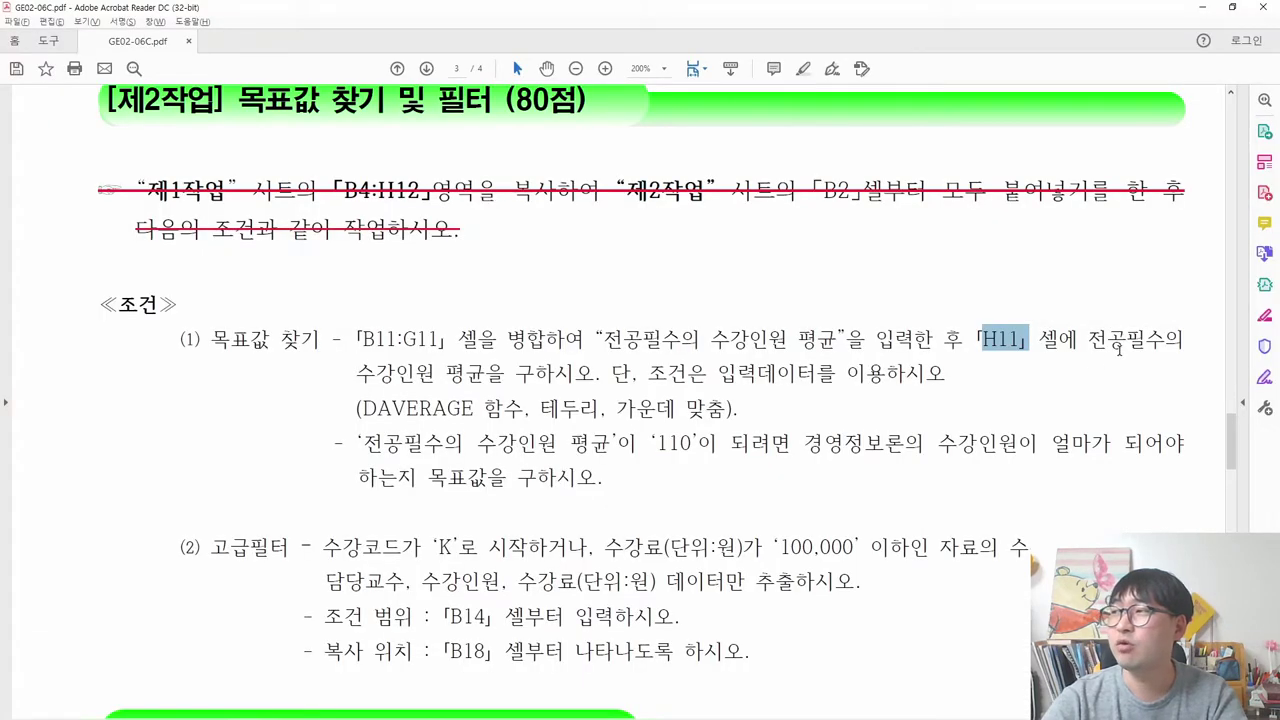
drag(358, 374, 467, 380)
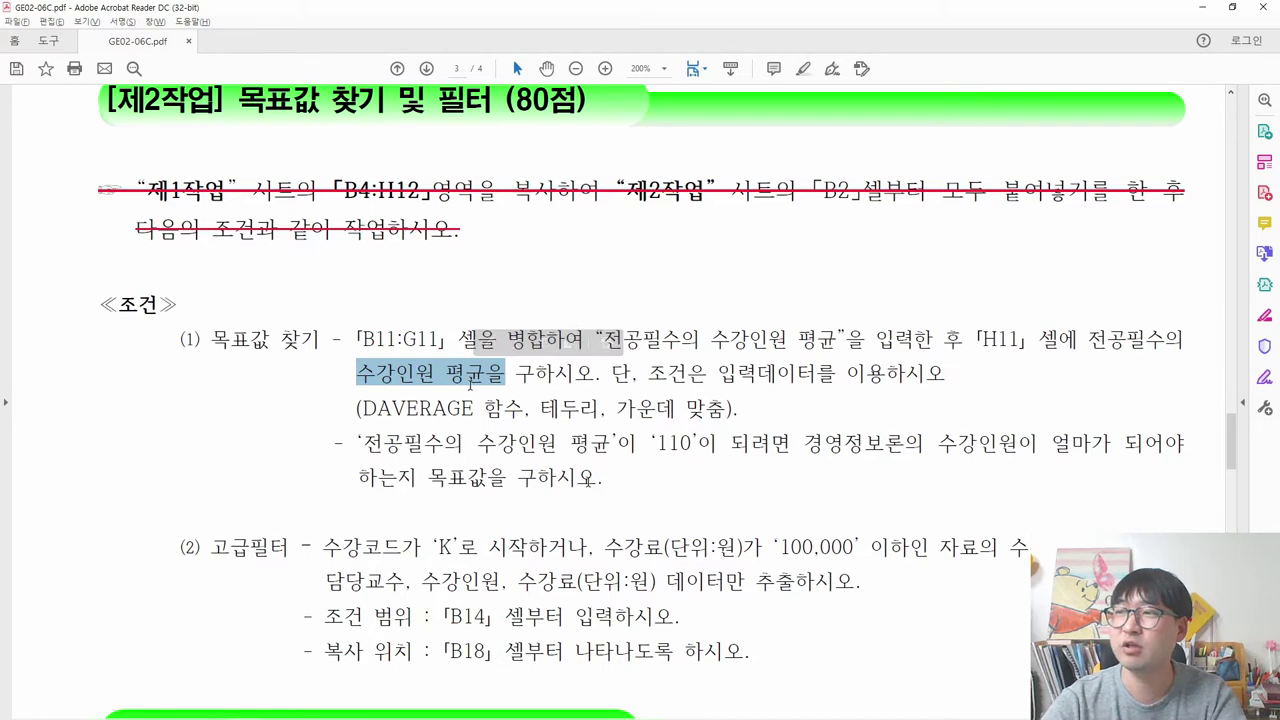
key(alt+Tab)
click(299, 244)
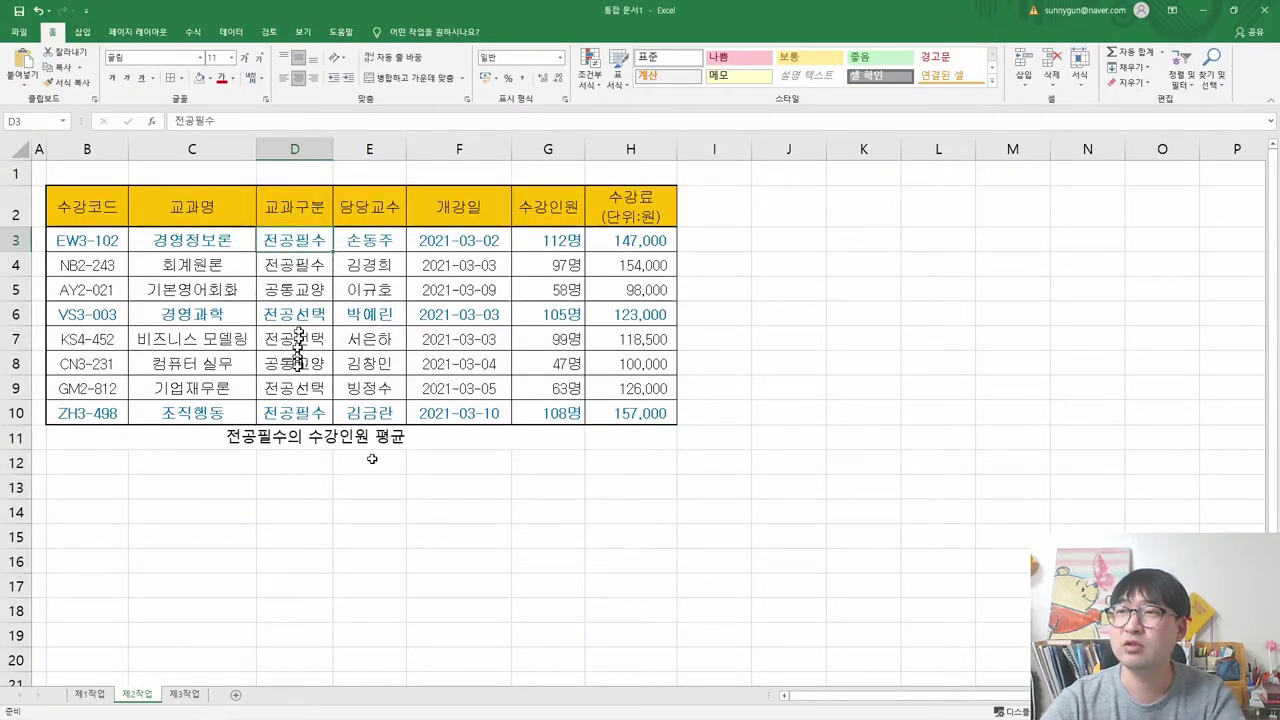
click(555, 236)
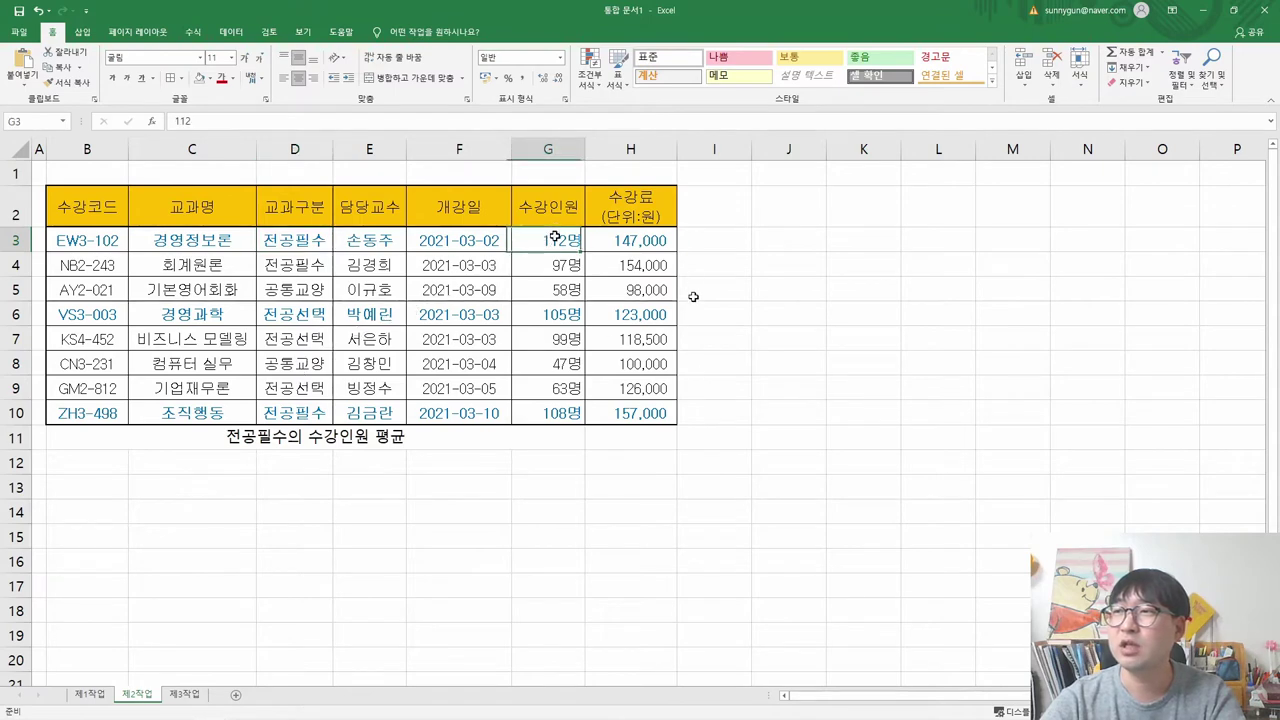
drag(555, 234, 555, 413)
key(alt+Tab)
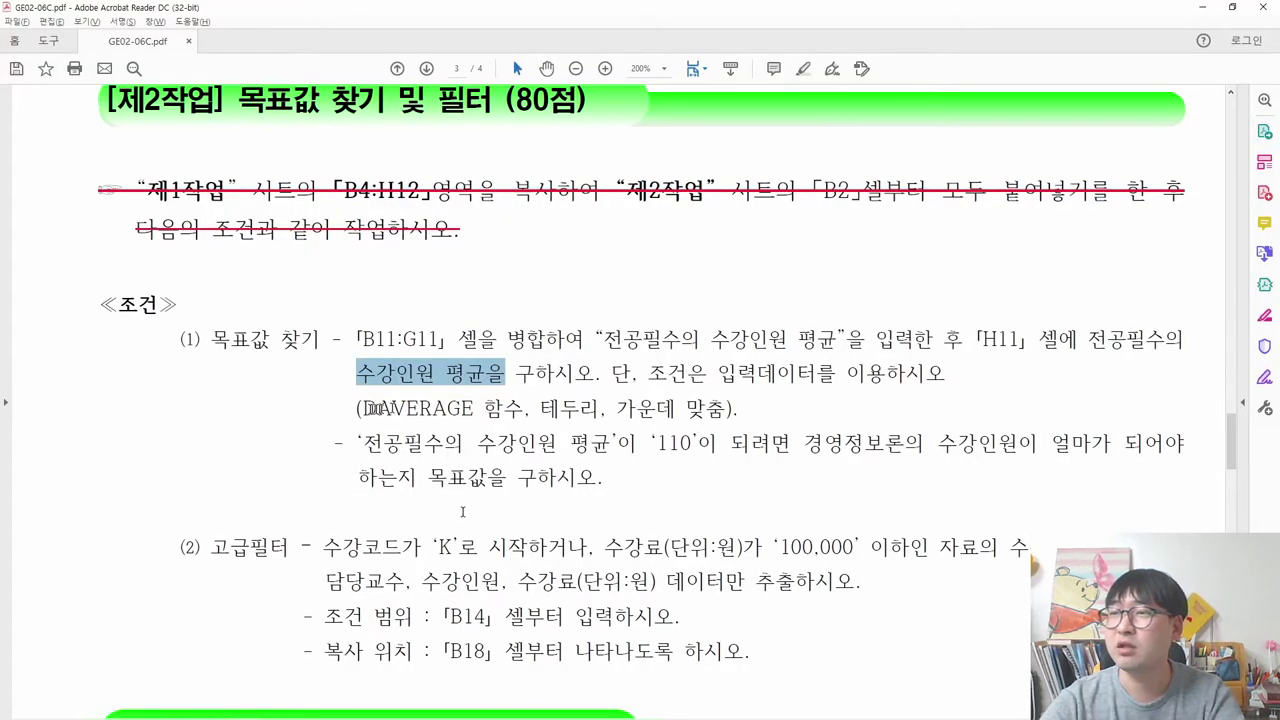
drag(456, 513, 634, 517)
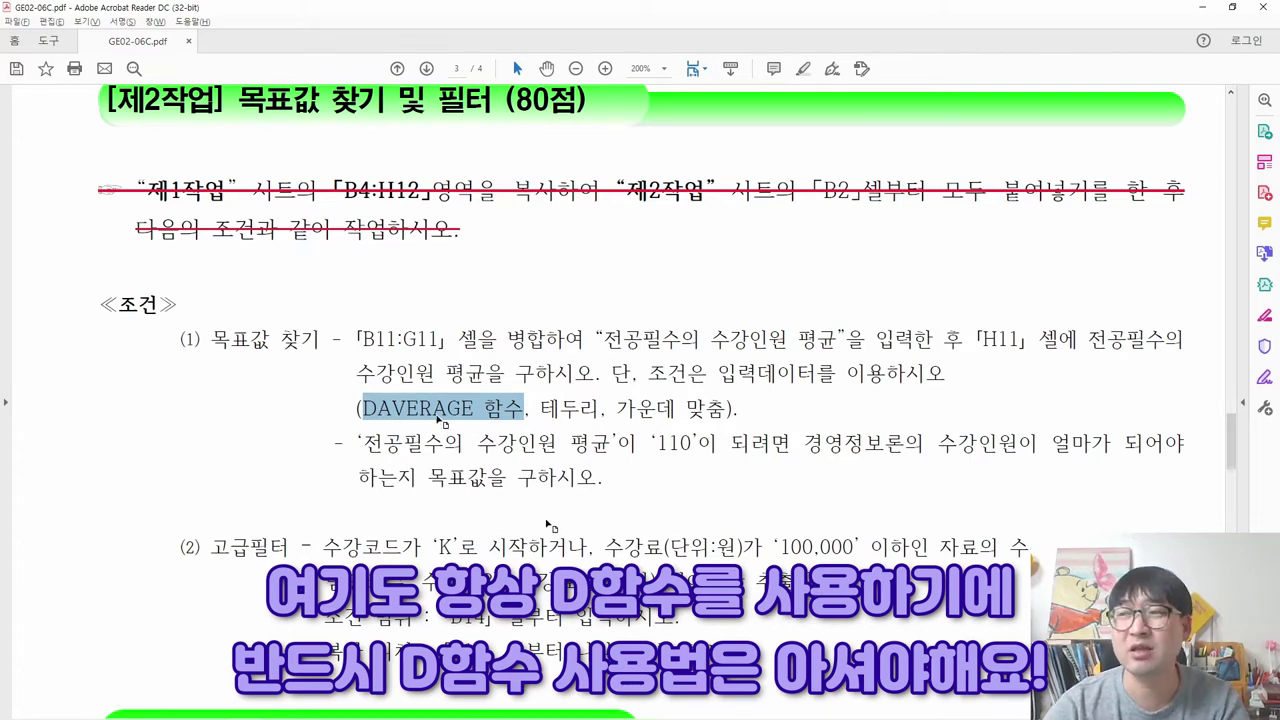
key(alt+Tab)
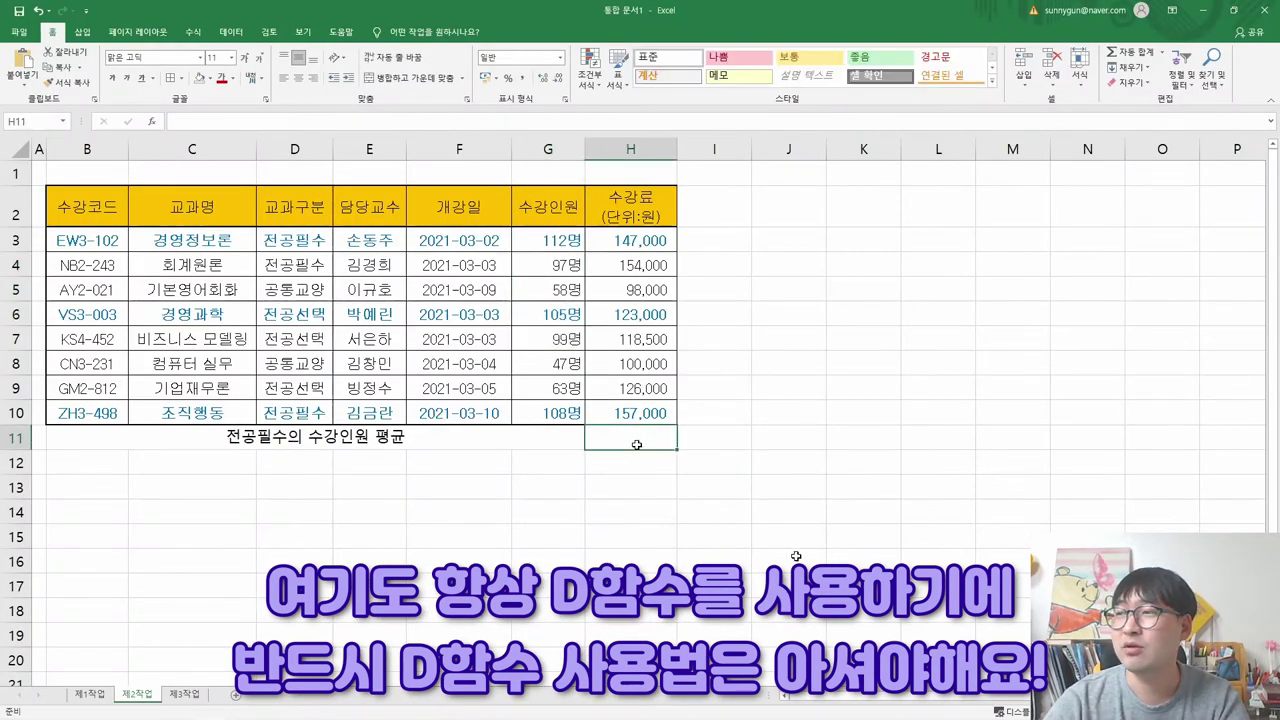
key(alt+Tab)
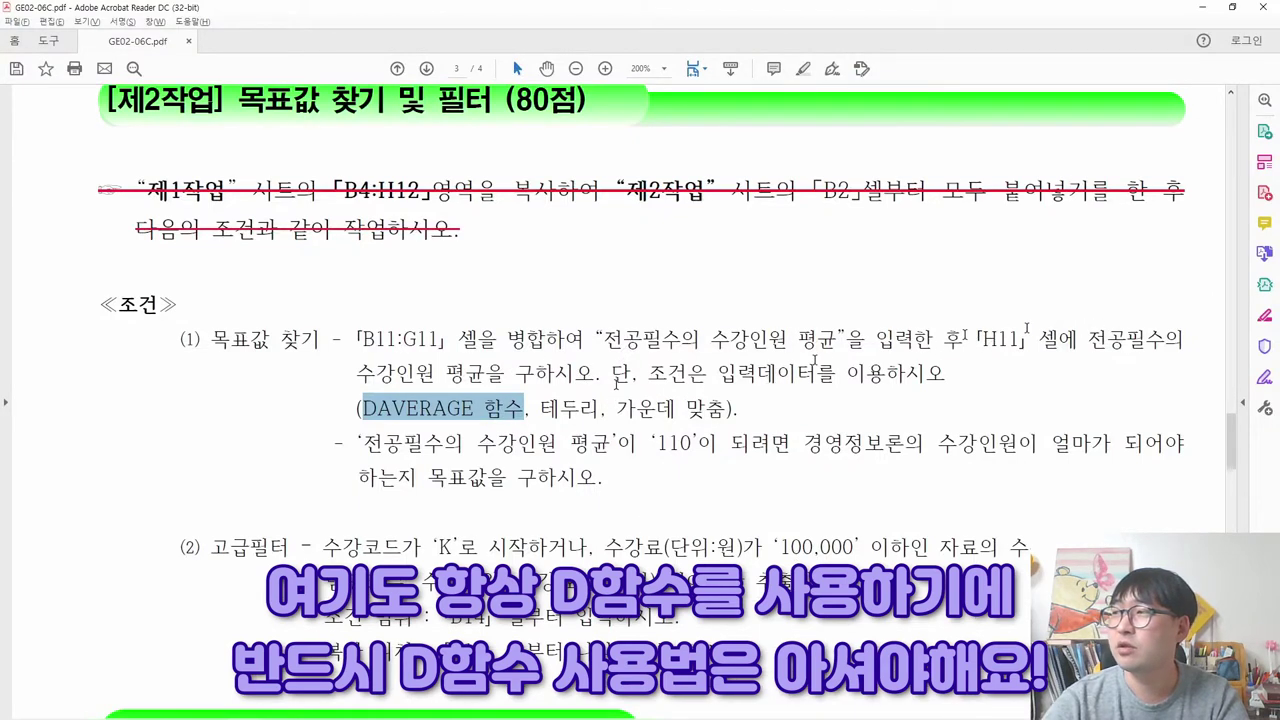
drag(1091, 345, 494, 393)
key(alt+Tab)
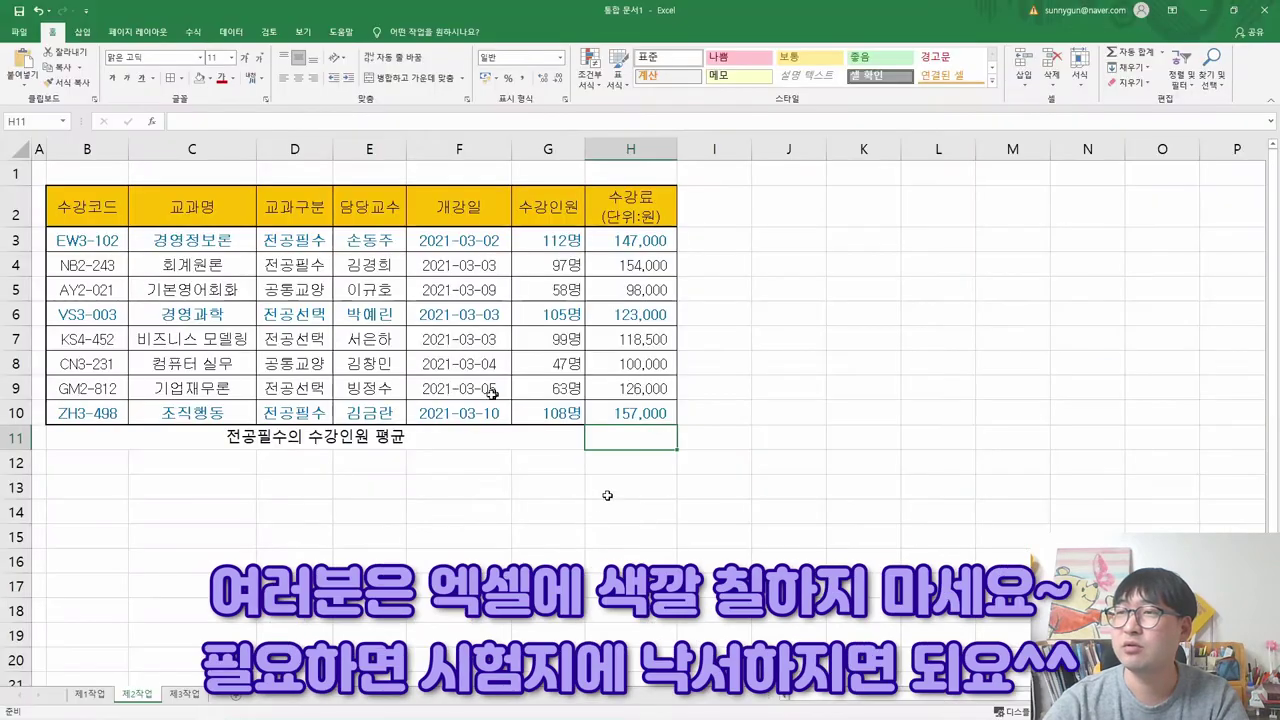
Fill the three 전공필수 cells in the 교과구분 column (D3, D4 and D10) with yellow.
click(292, 243)
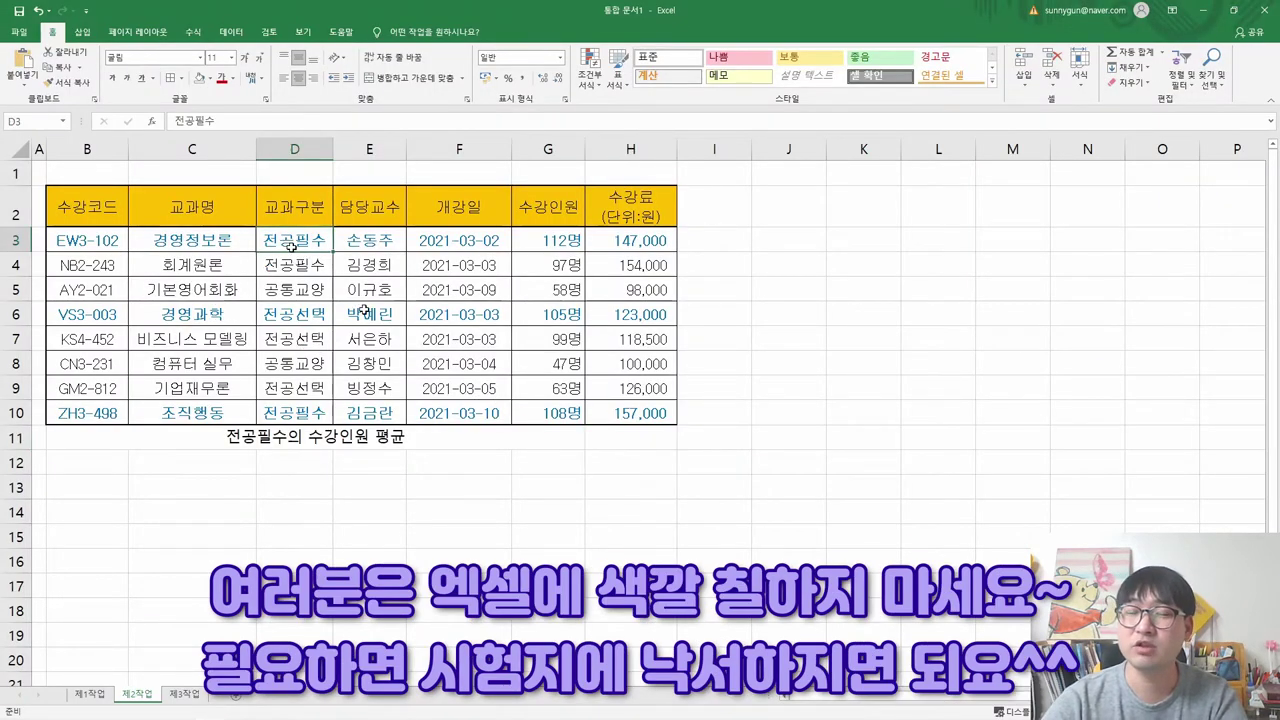
click(213, 79)
click(236, 178)
key(Return)
key(Down)
key(Down)
key(Down)
key(Down)
key(Down)
key(Down)
click(199, 79)
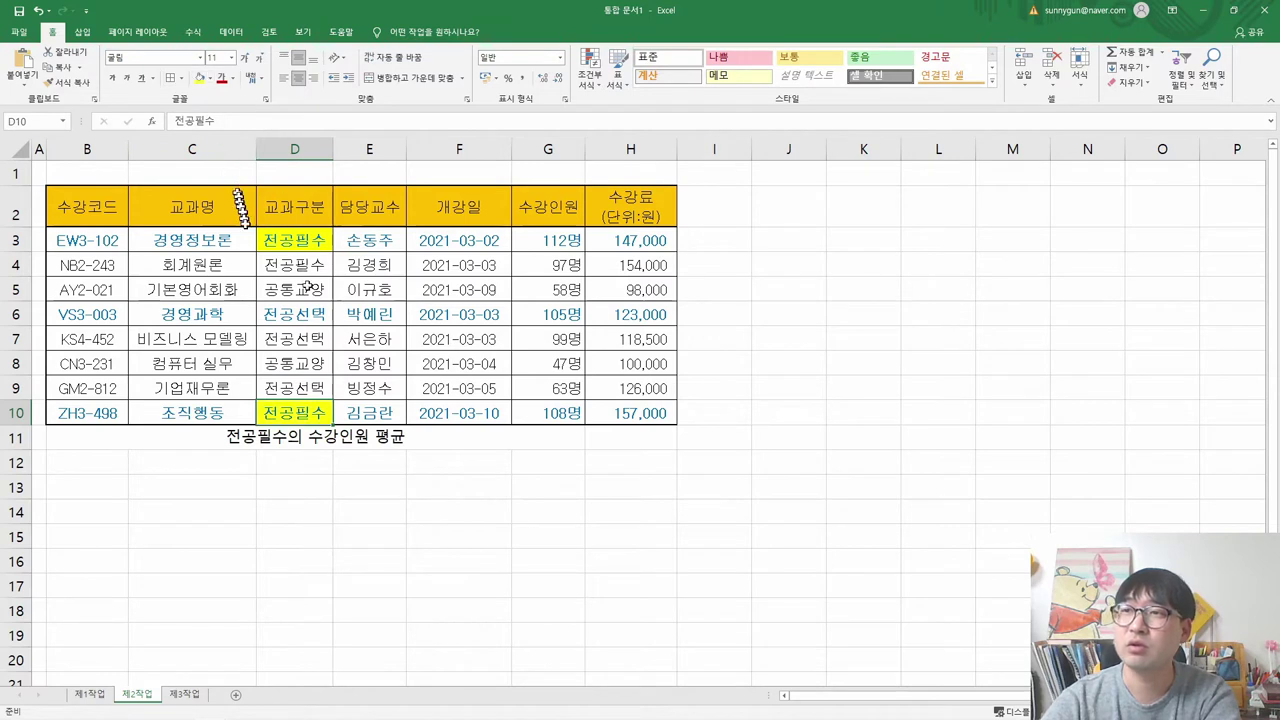
click(285, 264)
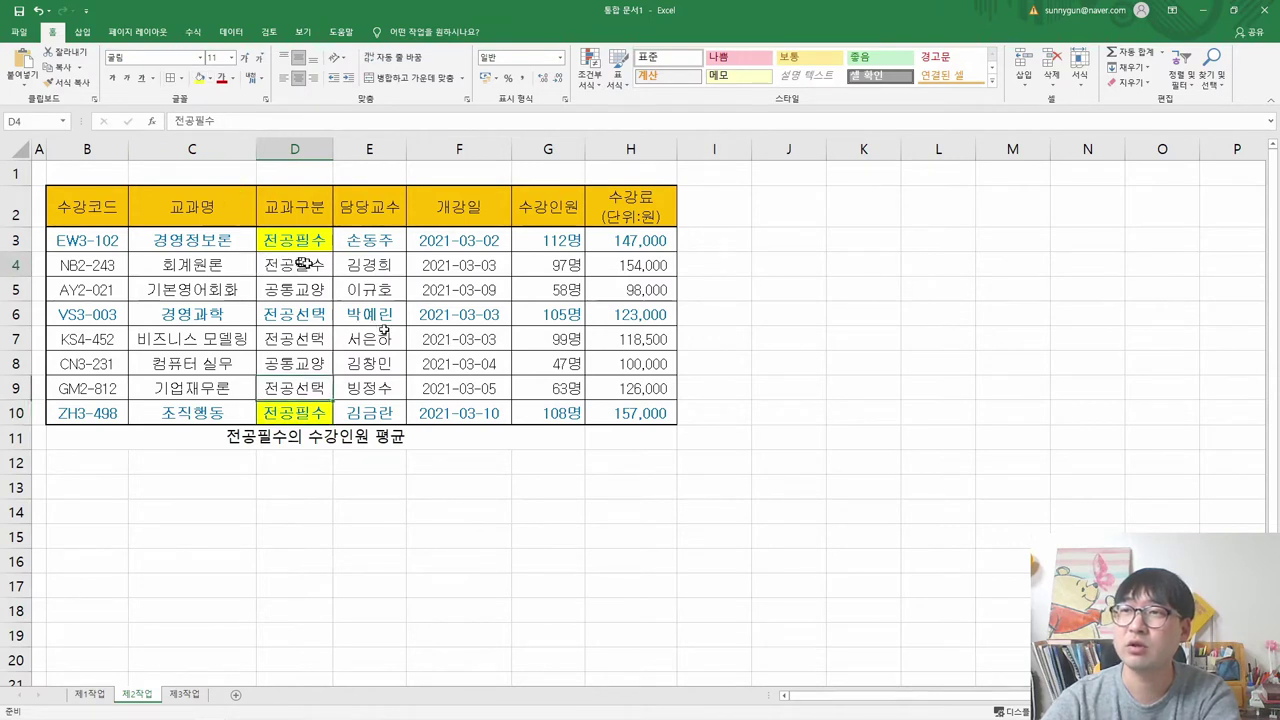
click(201, 79)
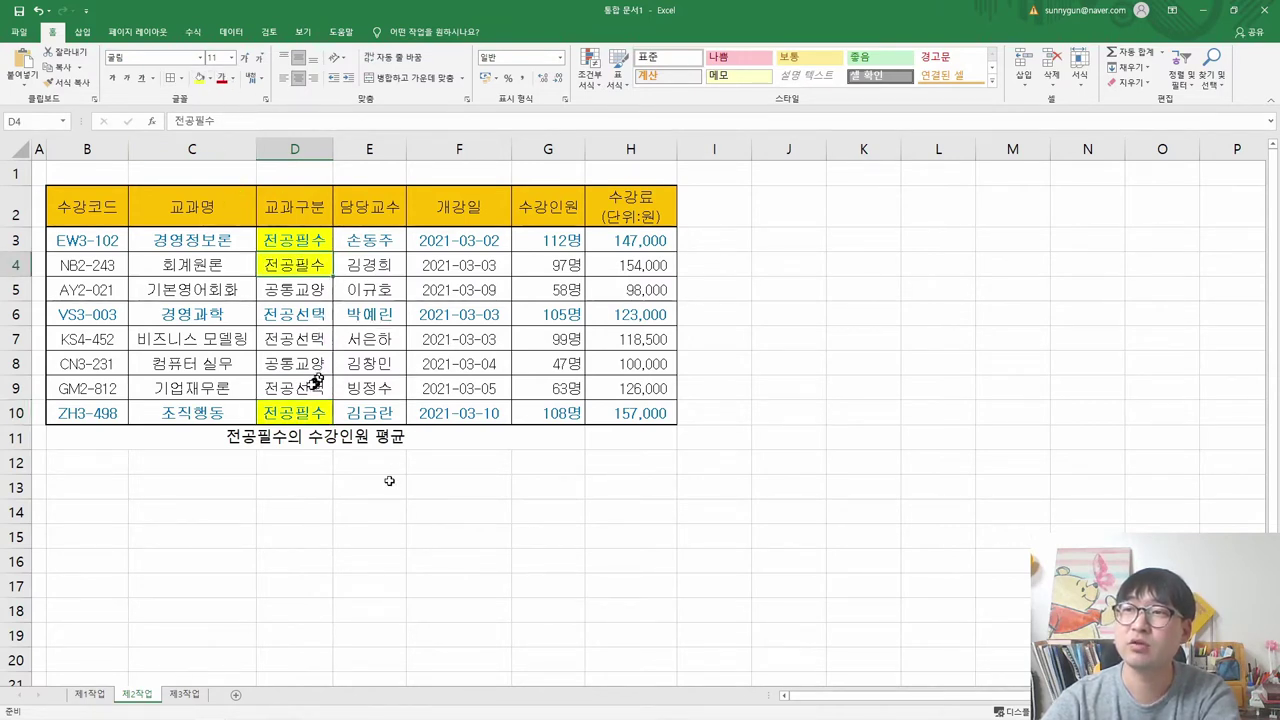
Fill the matching 수강인원 cells of the 전공필수 rows (G3, G4 and G10) with yellow.
click(550, 247)
click(201, 79)
key(Down)
click(201, 79)
key(Down)
key(Down)
key(Down)
key(Down)
key(Down)
key(Down)
click(201, 79)
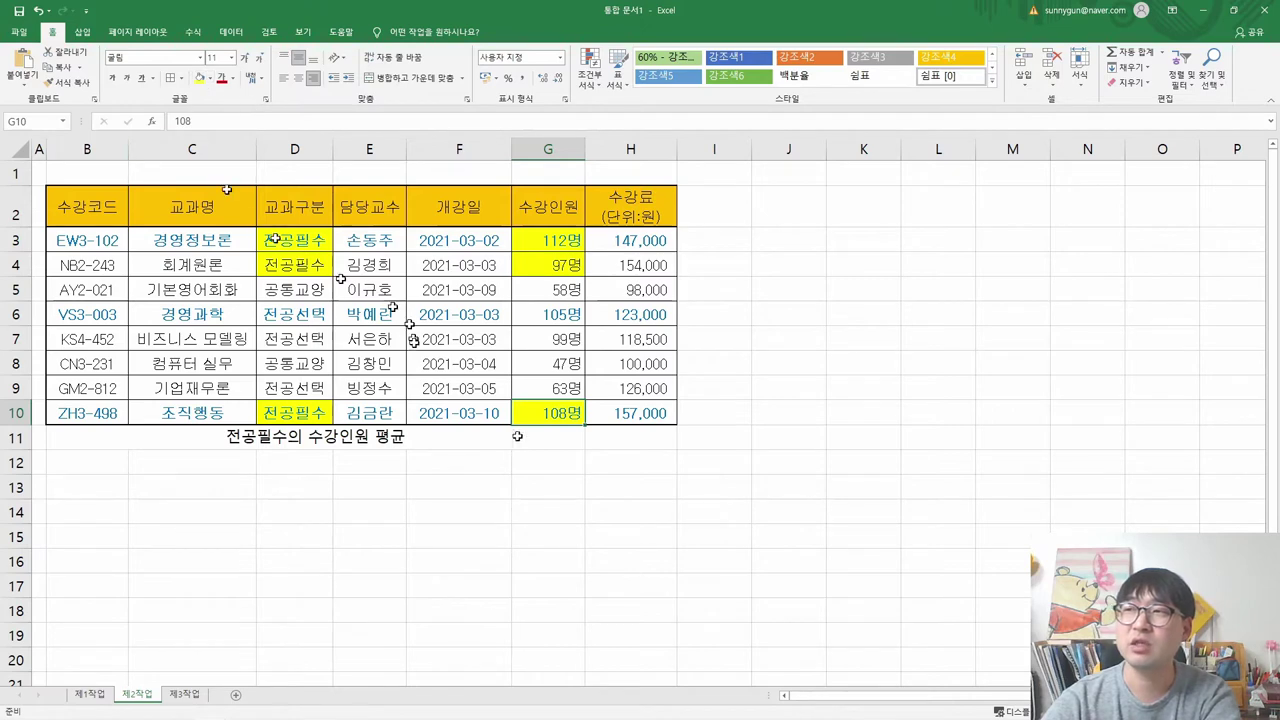
Recheck the required function in the PDF, start a DAVERAGE formula in H11 and open its function arguments beside the table.
click(650, 436)
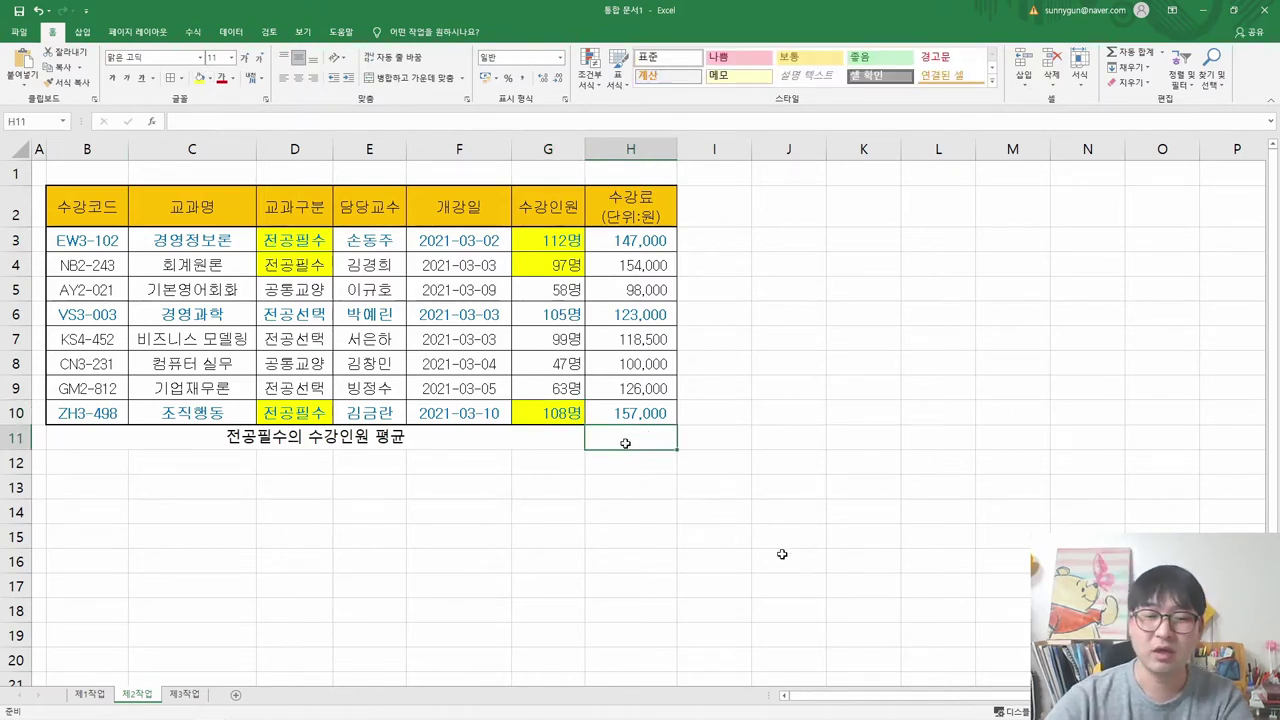
key(alt+Tab)
drag(360, 412, 465, 416)
key(alt+Tab)
text(=)
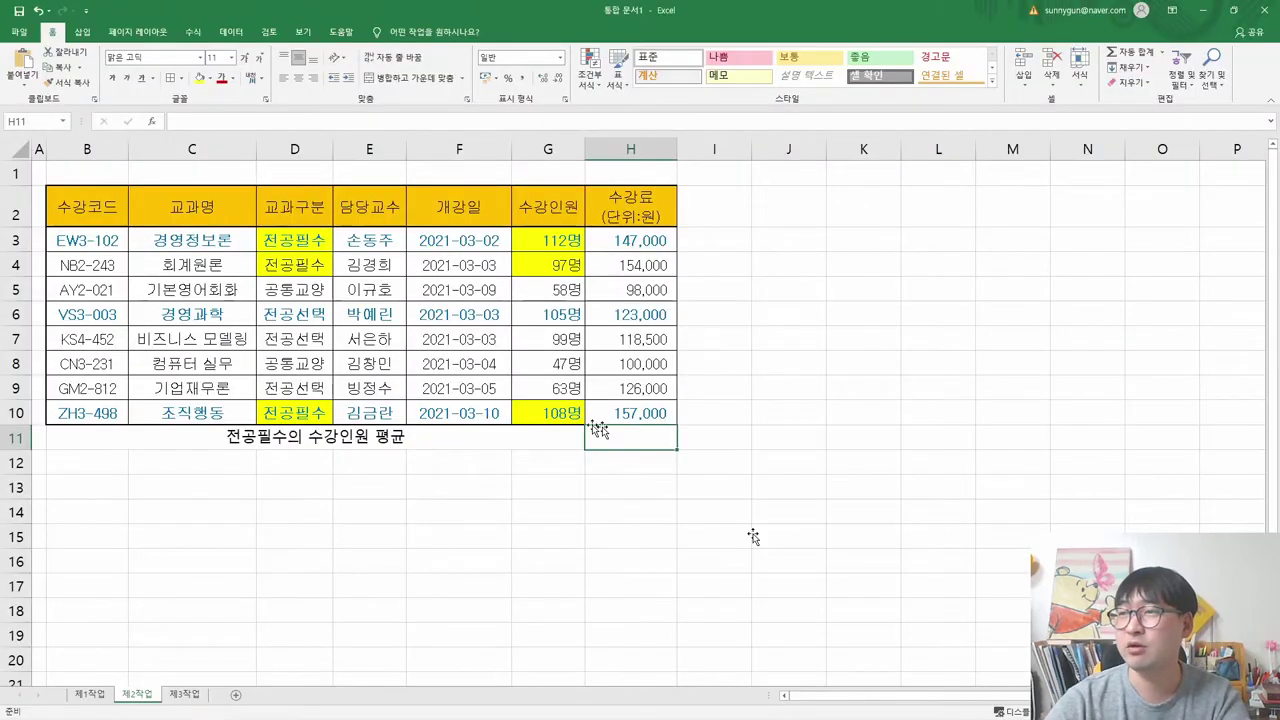
text(dav)
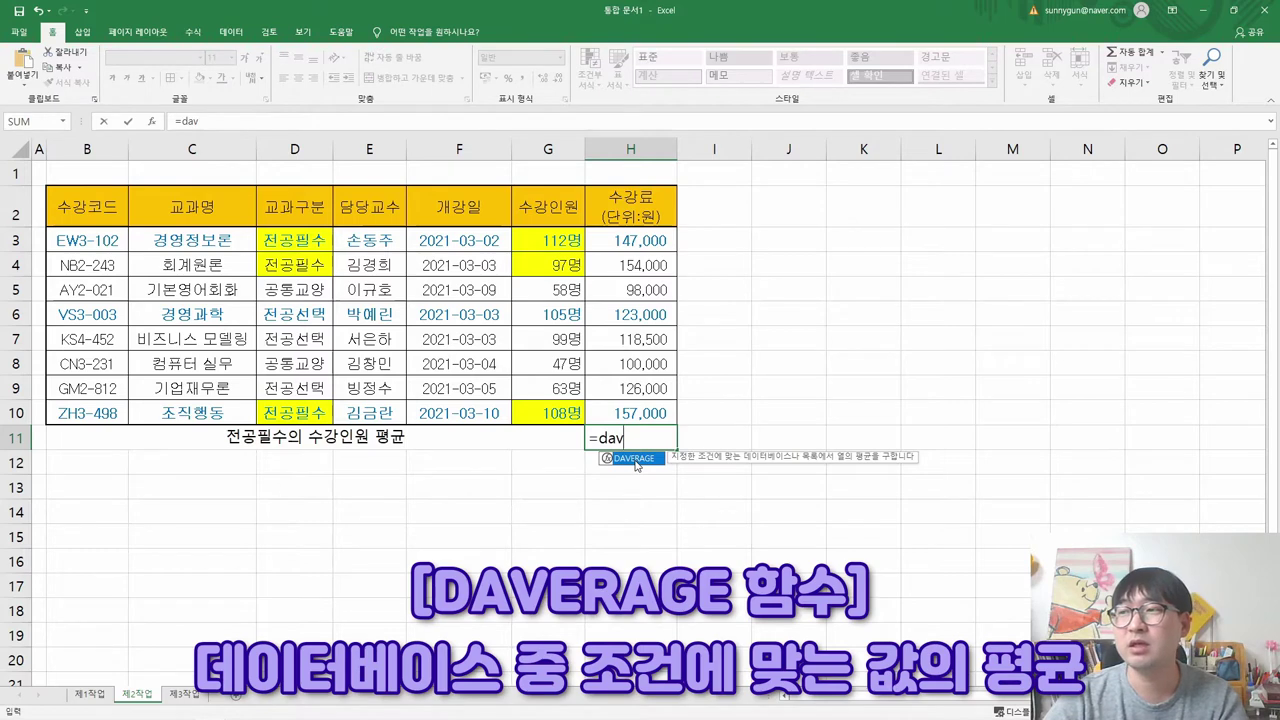
double_click(636, 459)
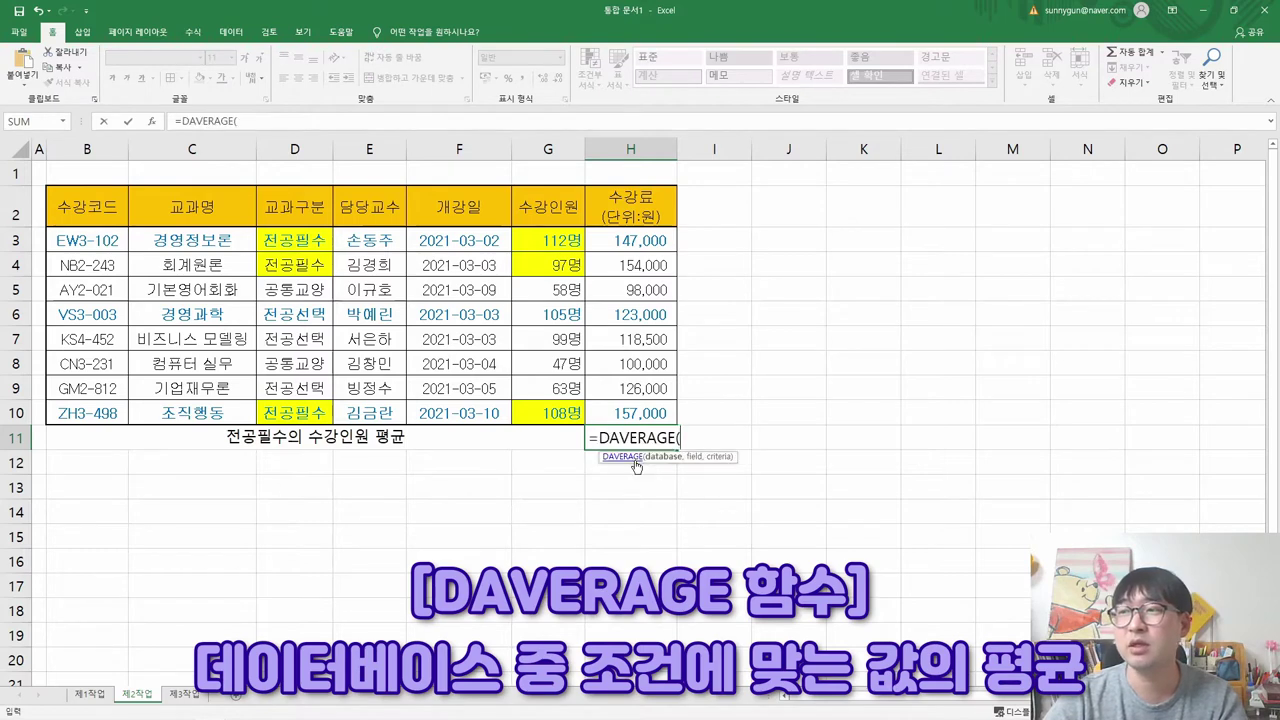
click(151, 121)
drag(640, 187, 708, 277)
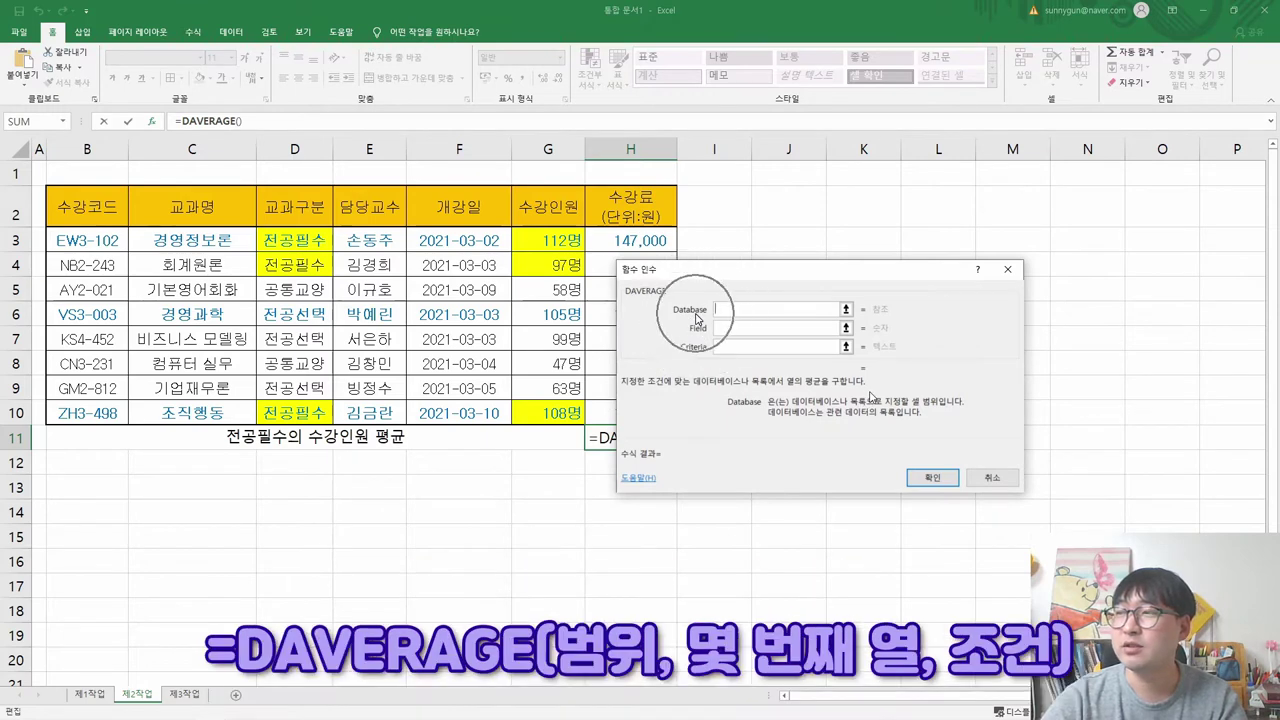
Try the narrower range D2:G10 in place of the whole table as the DAVERAGE database.
drag(100, 205, 605, 410)
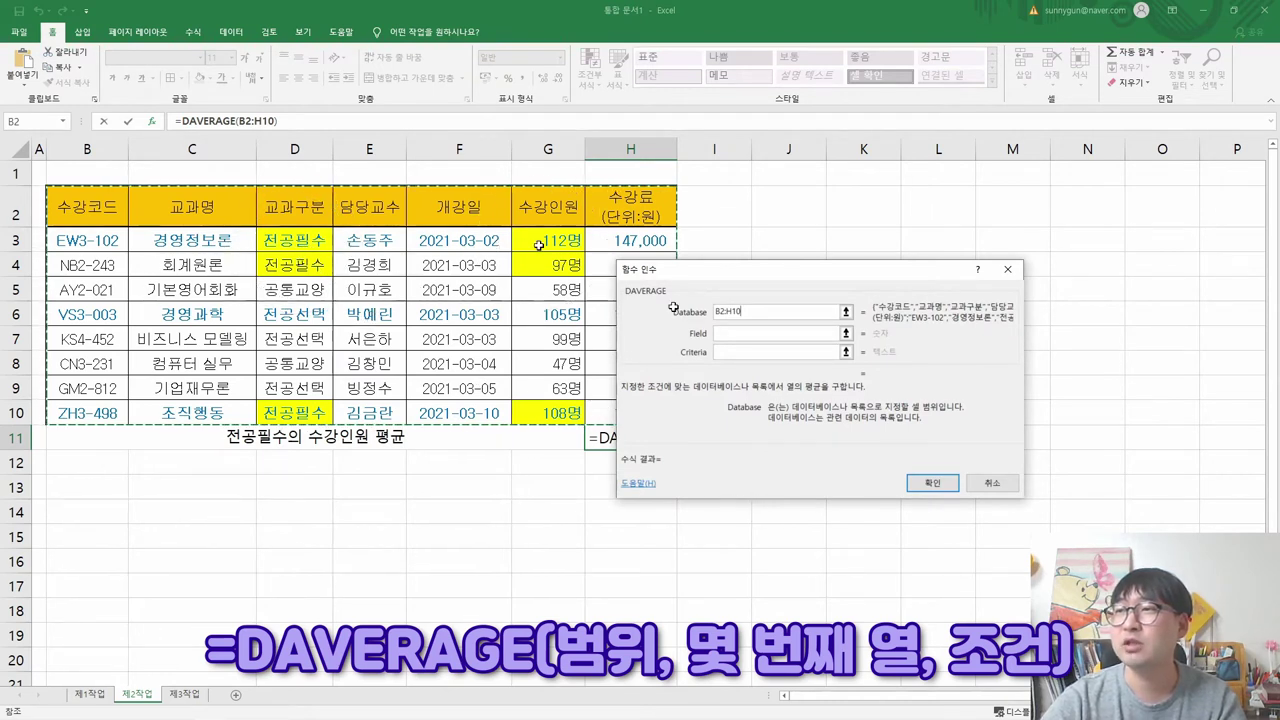
drag(300, 213, 300, 213)
drag(540, 410, 548, 418)
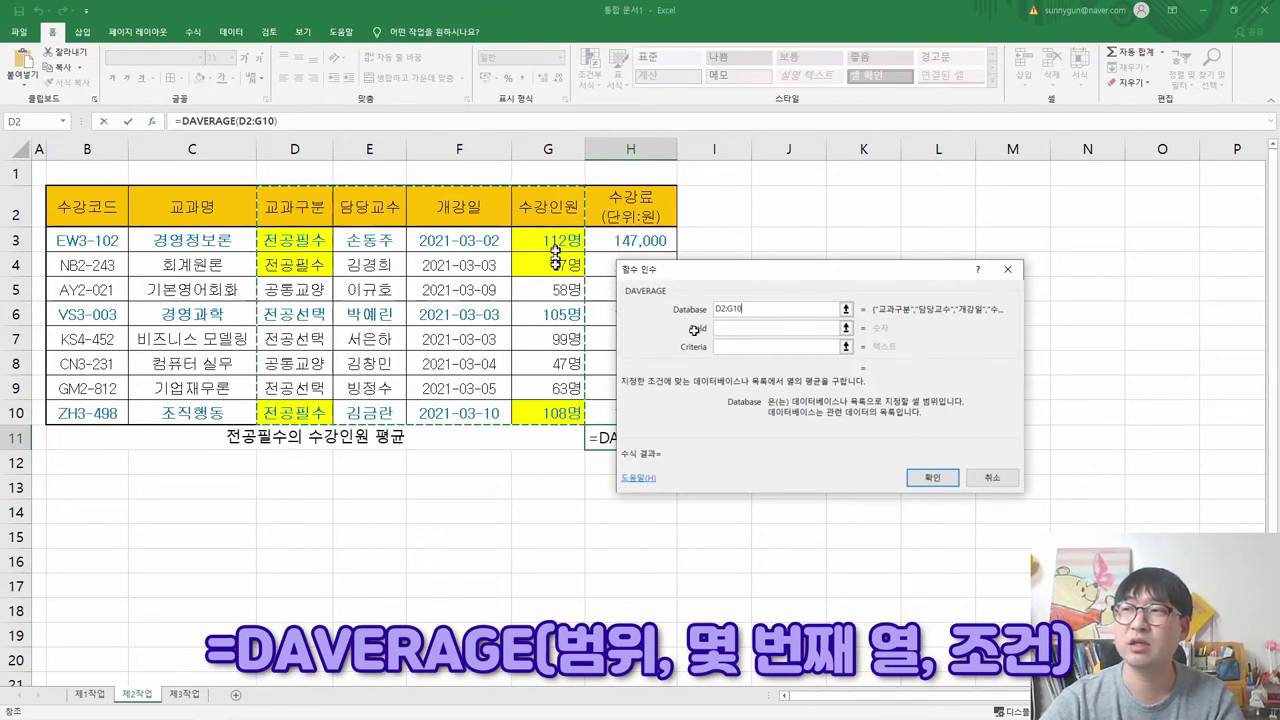
Complete the DAVERAGE formula in H11 with database B2:H10, field 6 and criteria D2:D3.
drag(92, 212, 622, 415)
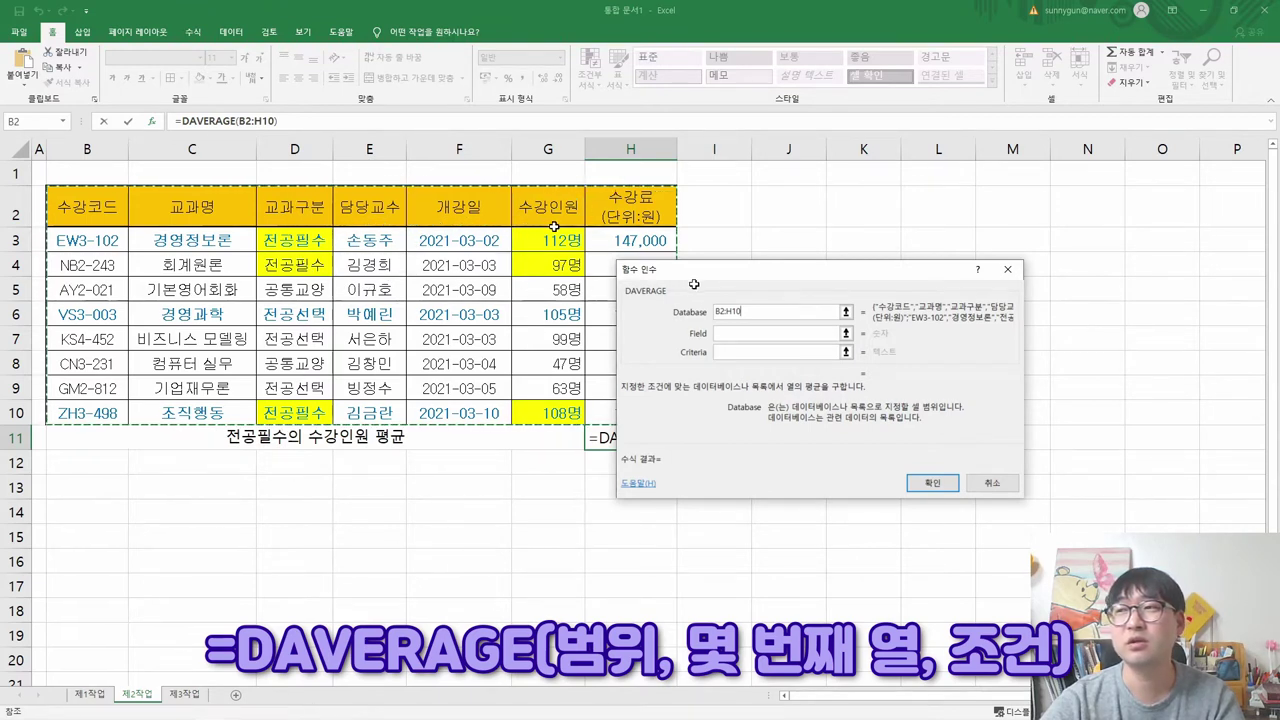
click(743, 333)
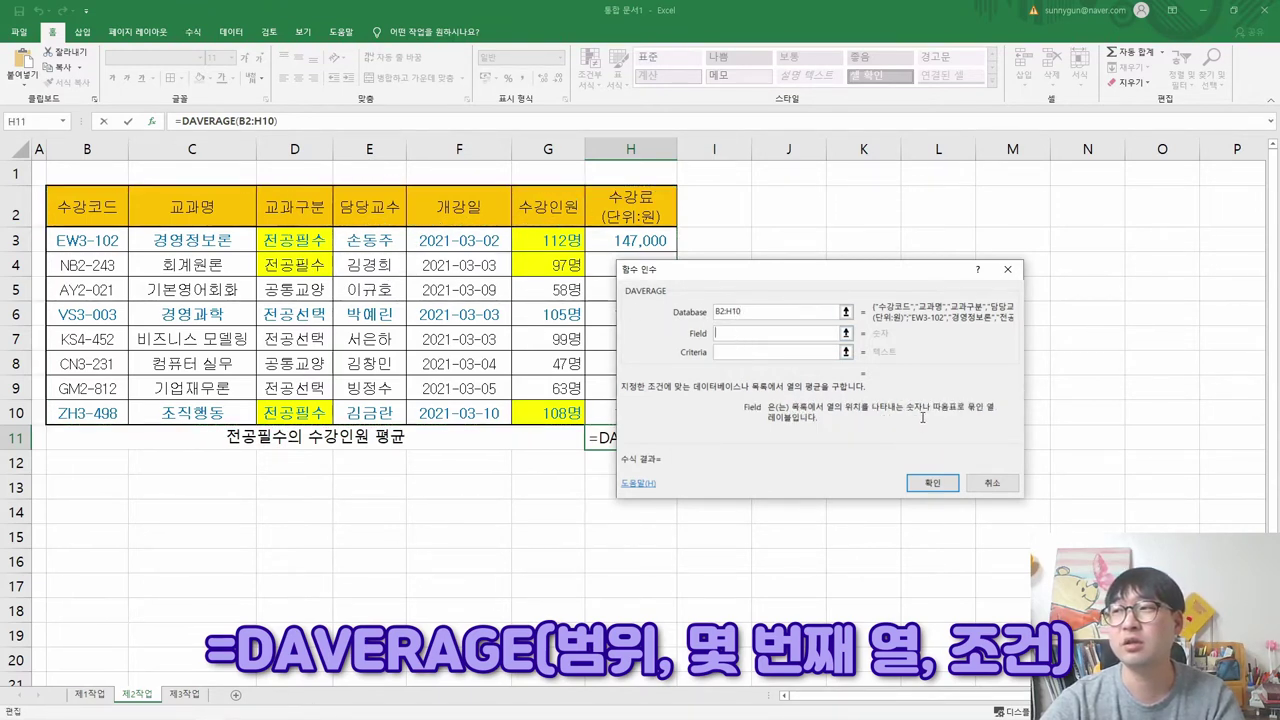
click(739, 352)
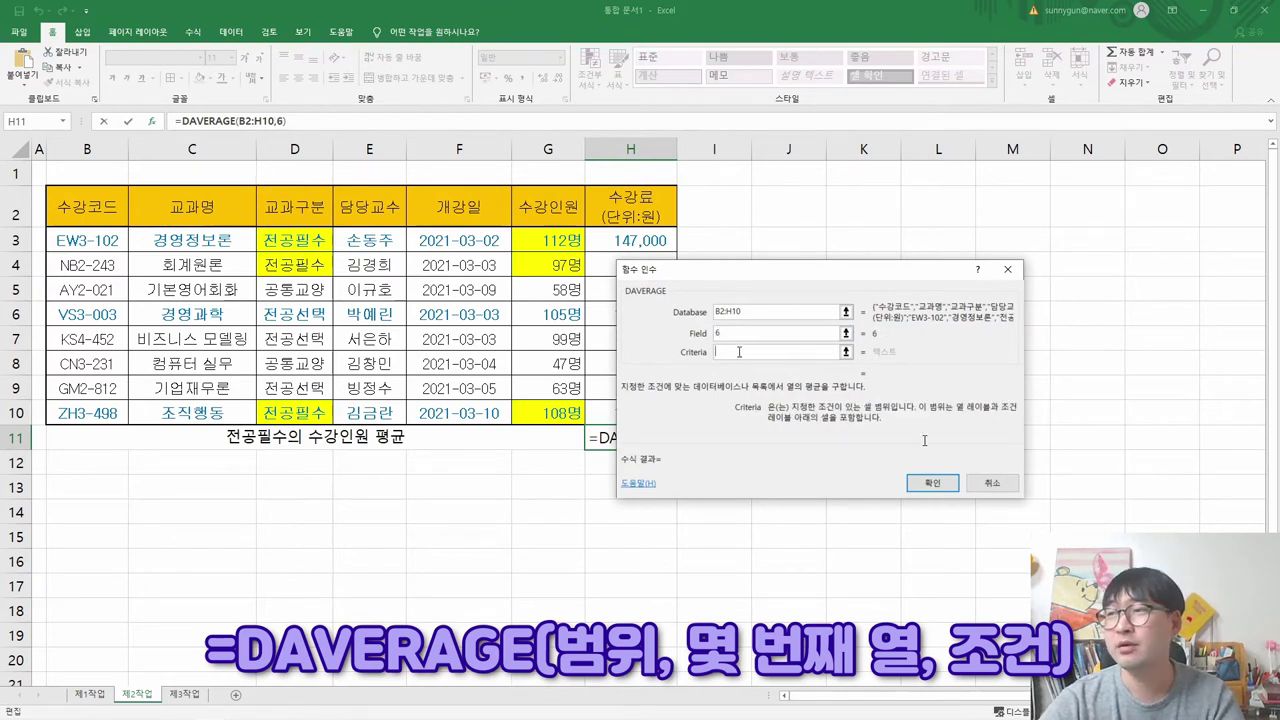
drag(294, 210, 290, 240)
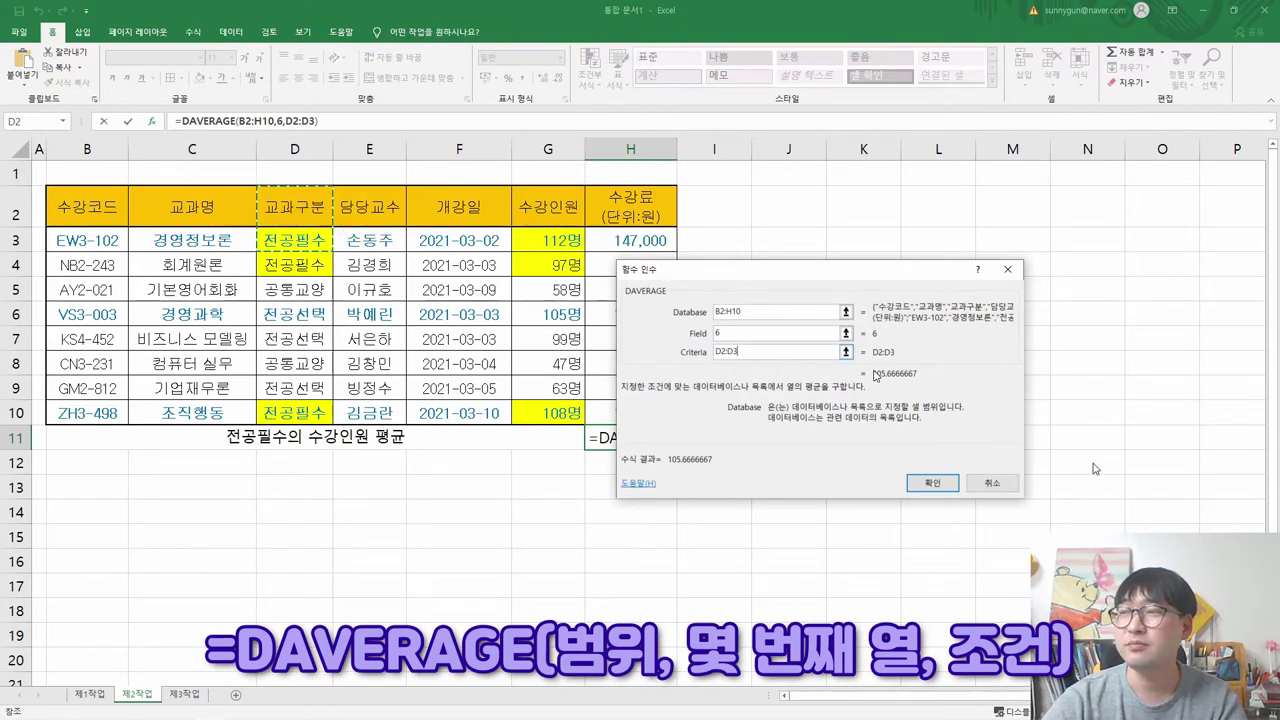
click(924, 484)
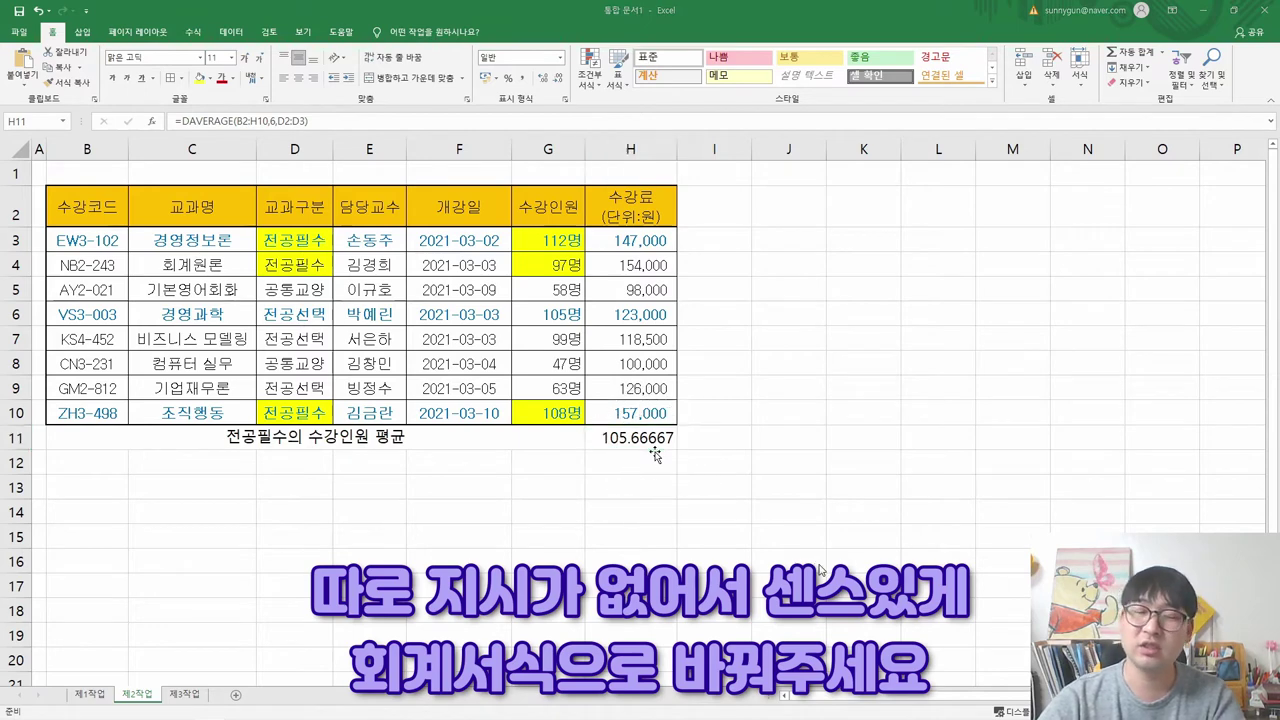
Check the PDF for a number format instruction and apply the comma-style accounting (회계) format to the average in H11.
key(alt+Tab)
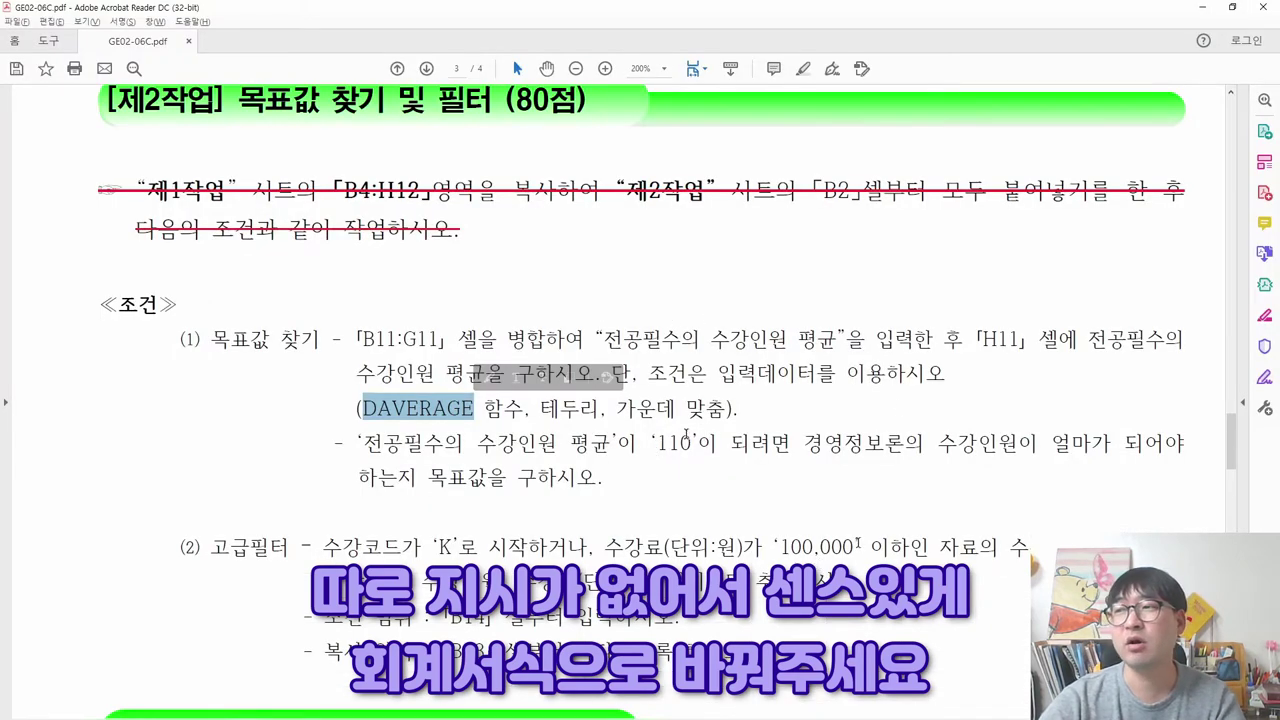
key(alt+Tab)
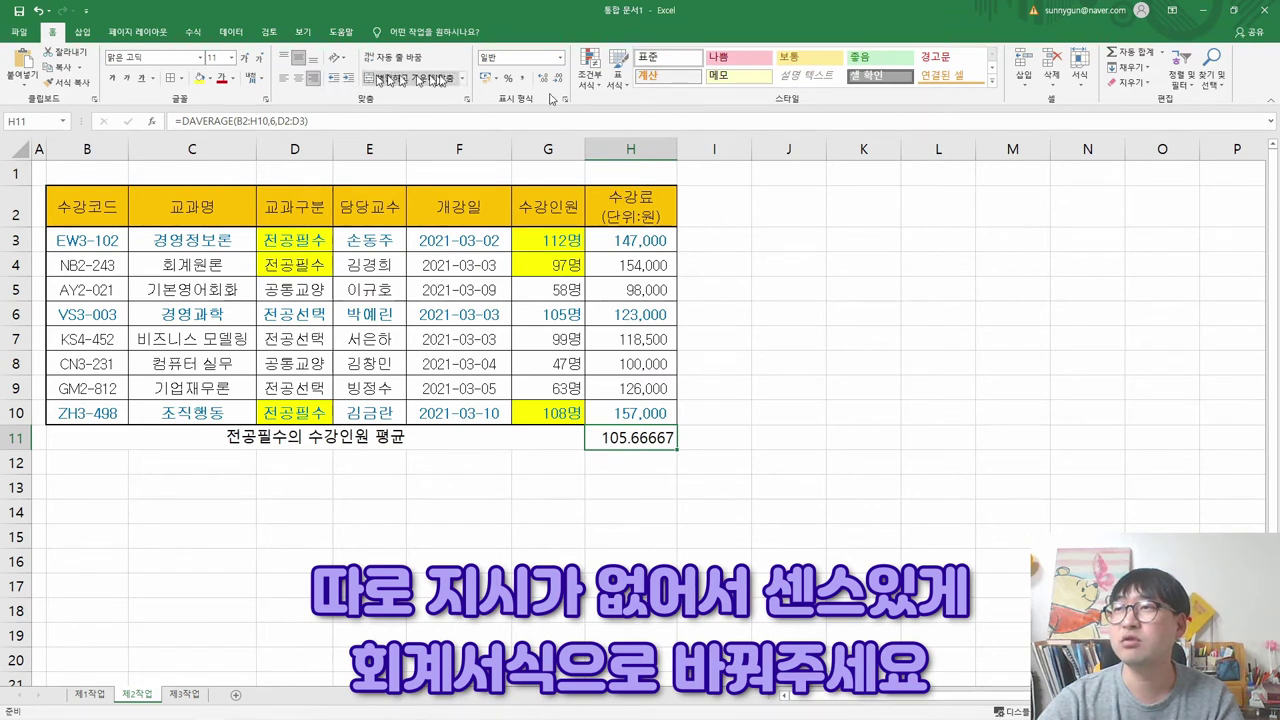
click(522, 79)
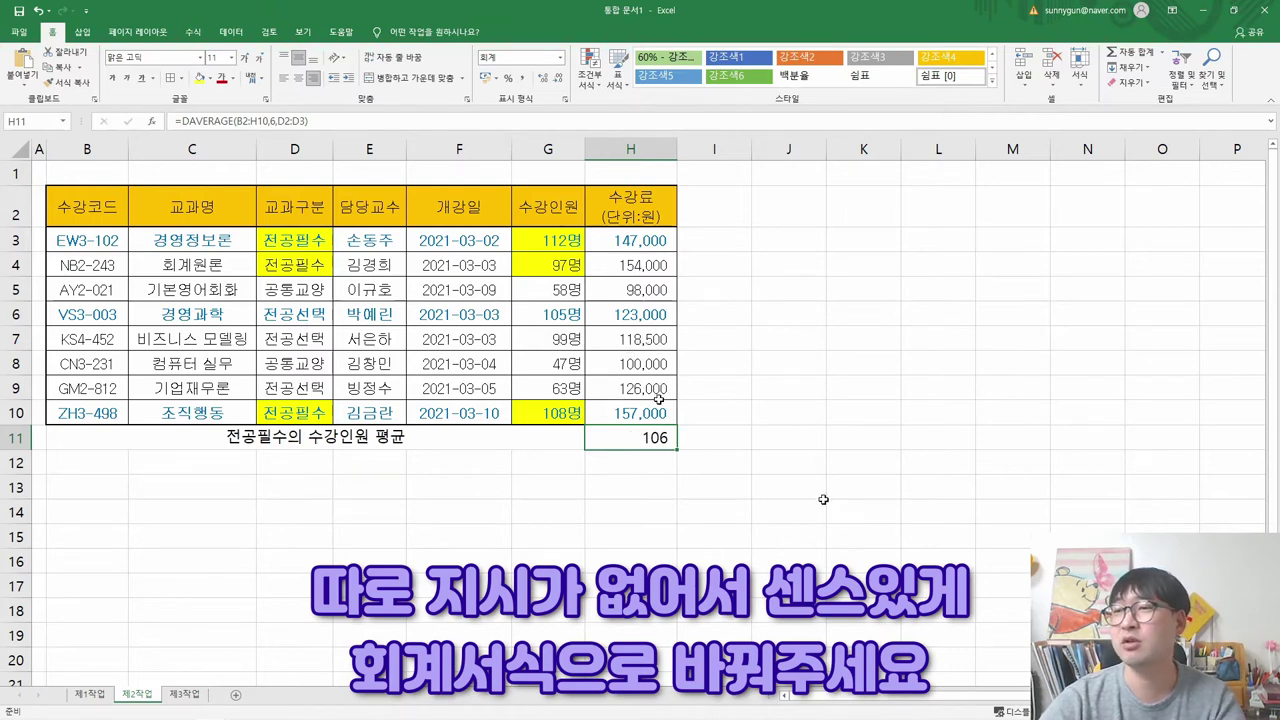
Following the 테두리 requirement in the PDF, apply all borders (모든 테두리) to the average row B11:H11 in Excel.
key(alt+Tab)
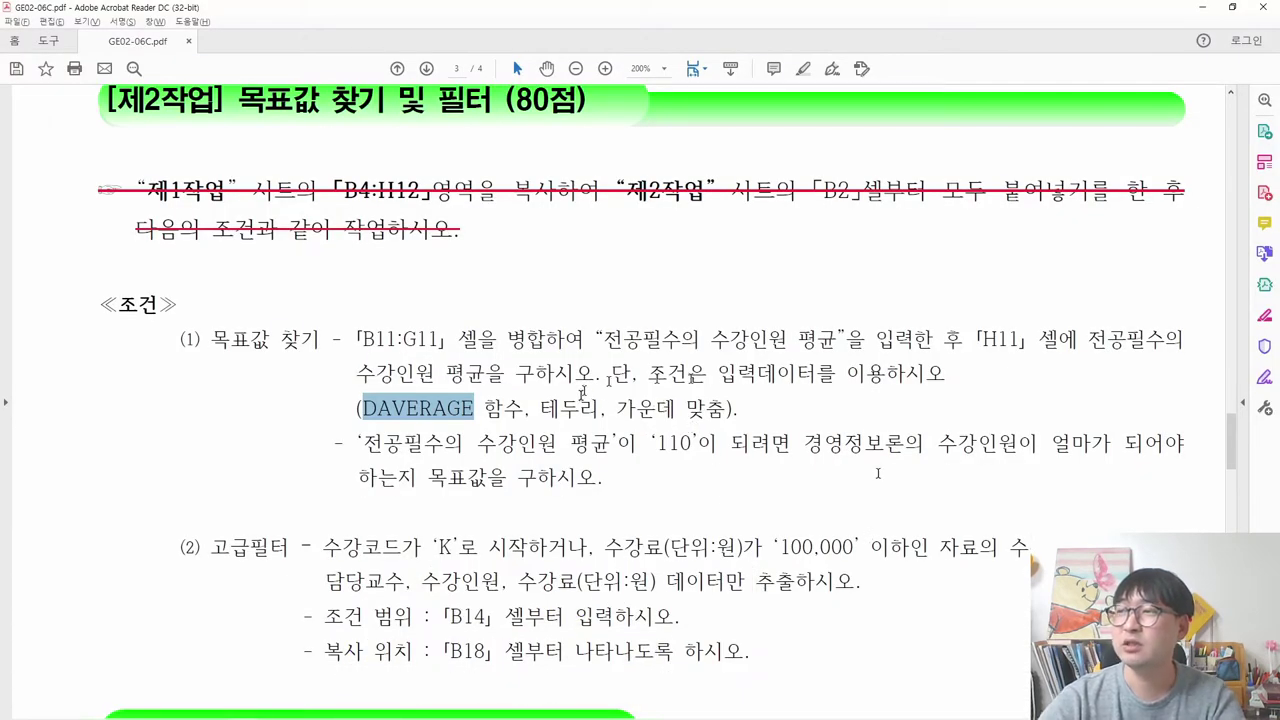
drag(530, 414, 370, 434)
key(alt+Tab)
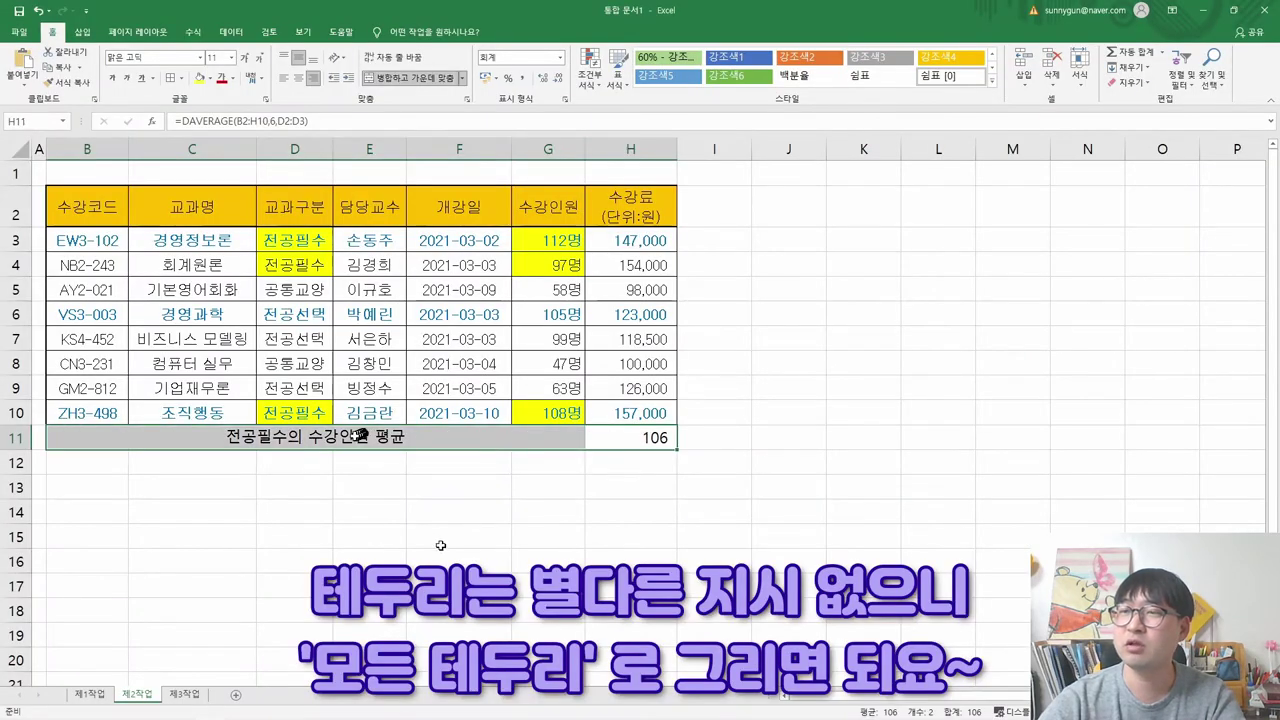
click(182, 80)
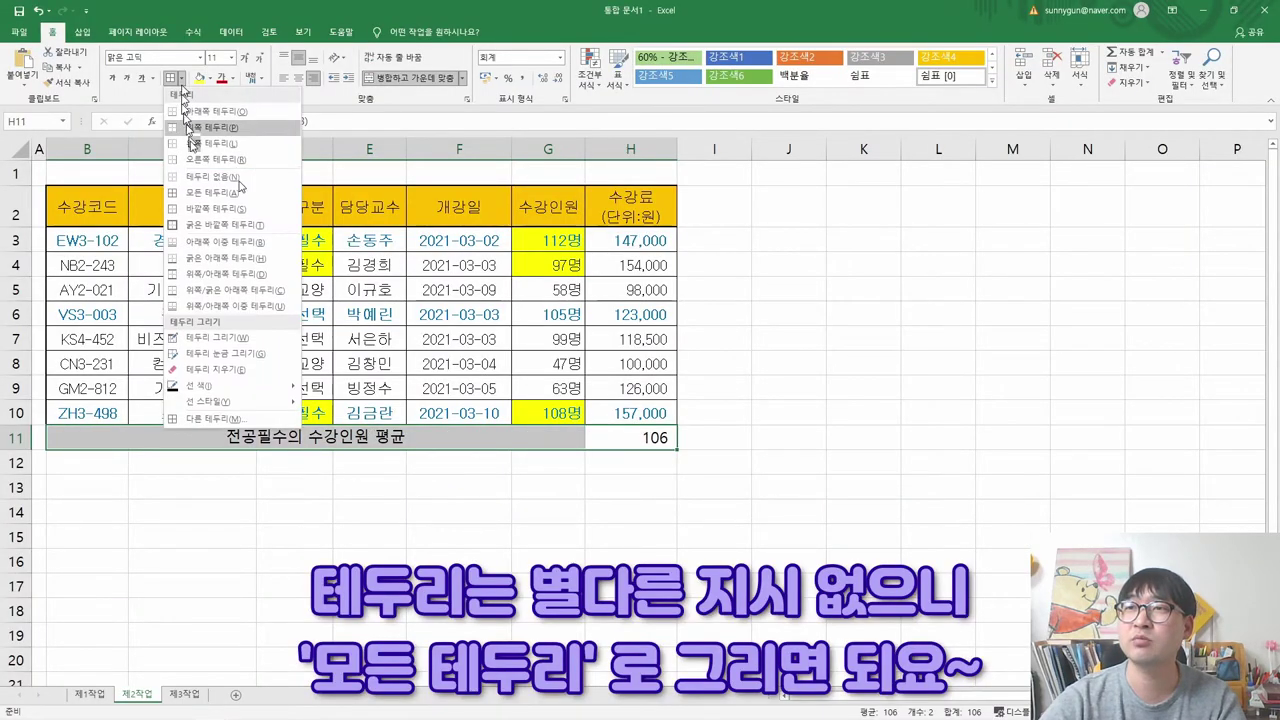
click(215, 193)
click(756, 422)
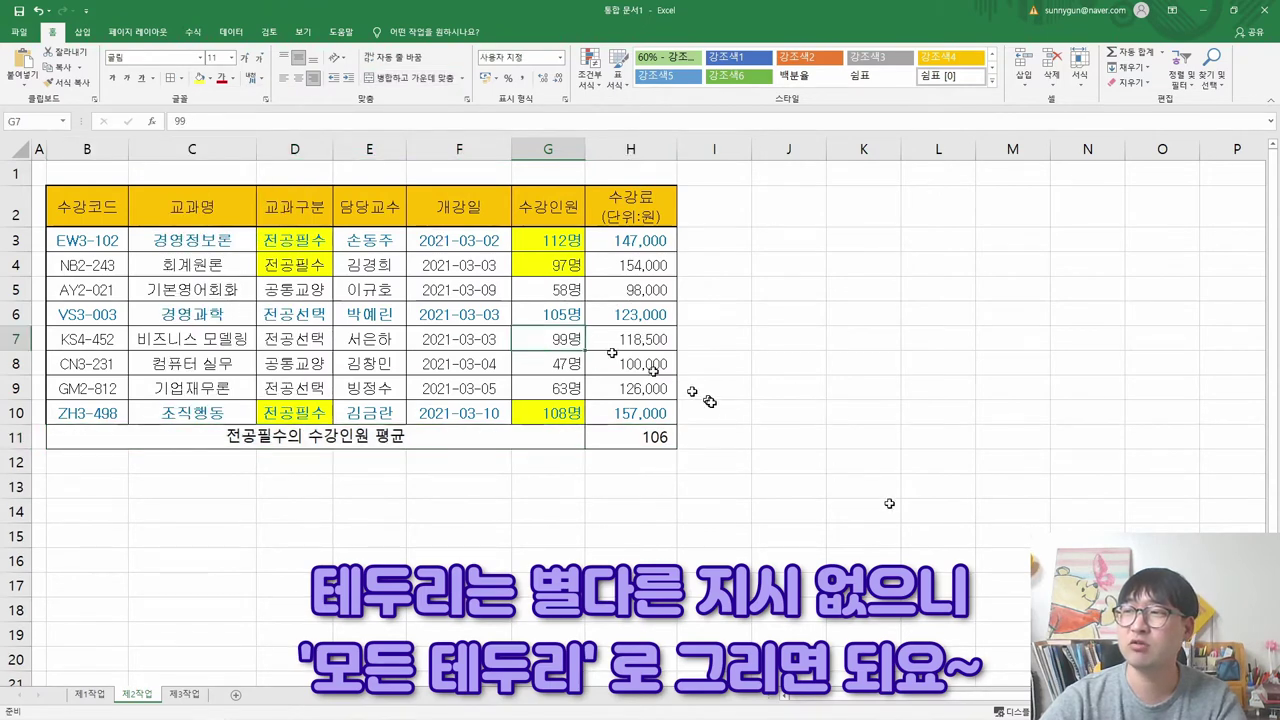
Check the 가운데 맞춤 requirement in the PDF and centre-align the average row B11:H11 in Excel.
key(alt+Tab)
drag(617, 408, 728, 409)
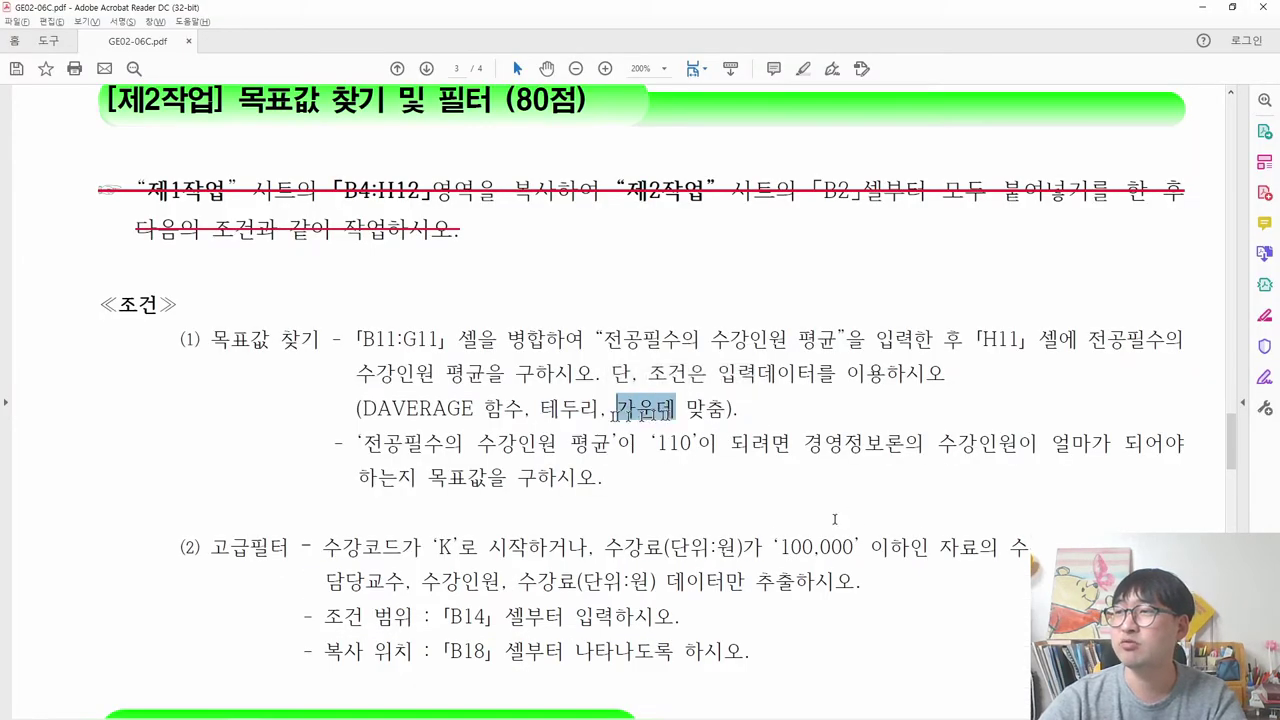
key(alt+Tab)
drag(428, 441, 645, 445)
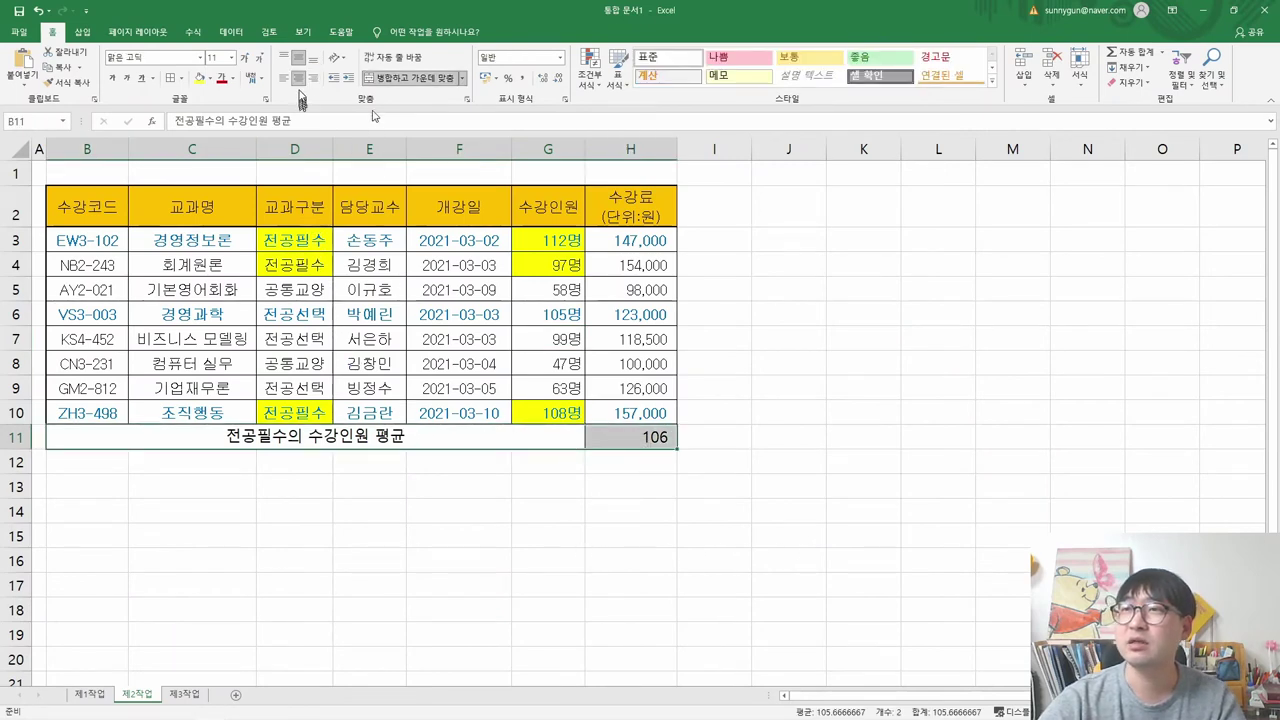
click(298, 79)
click(297, 84)
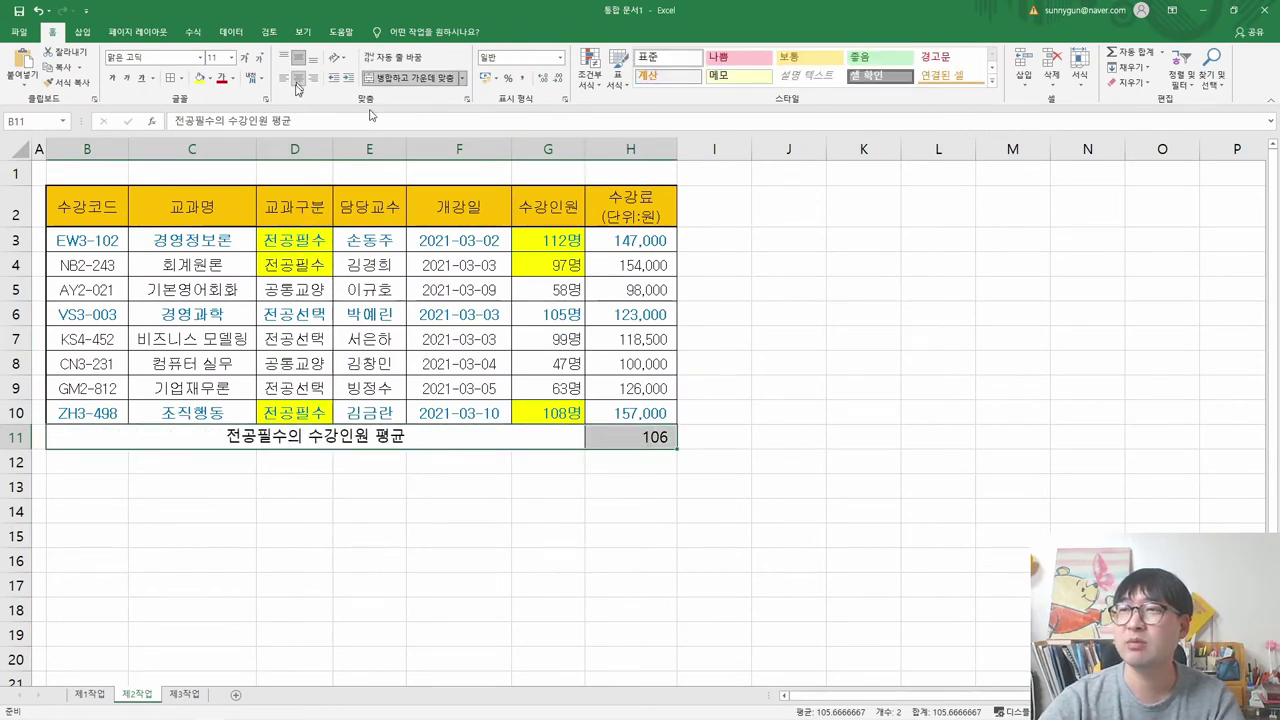
click(656, 446)
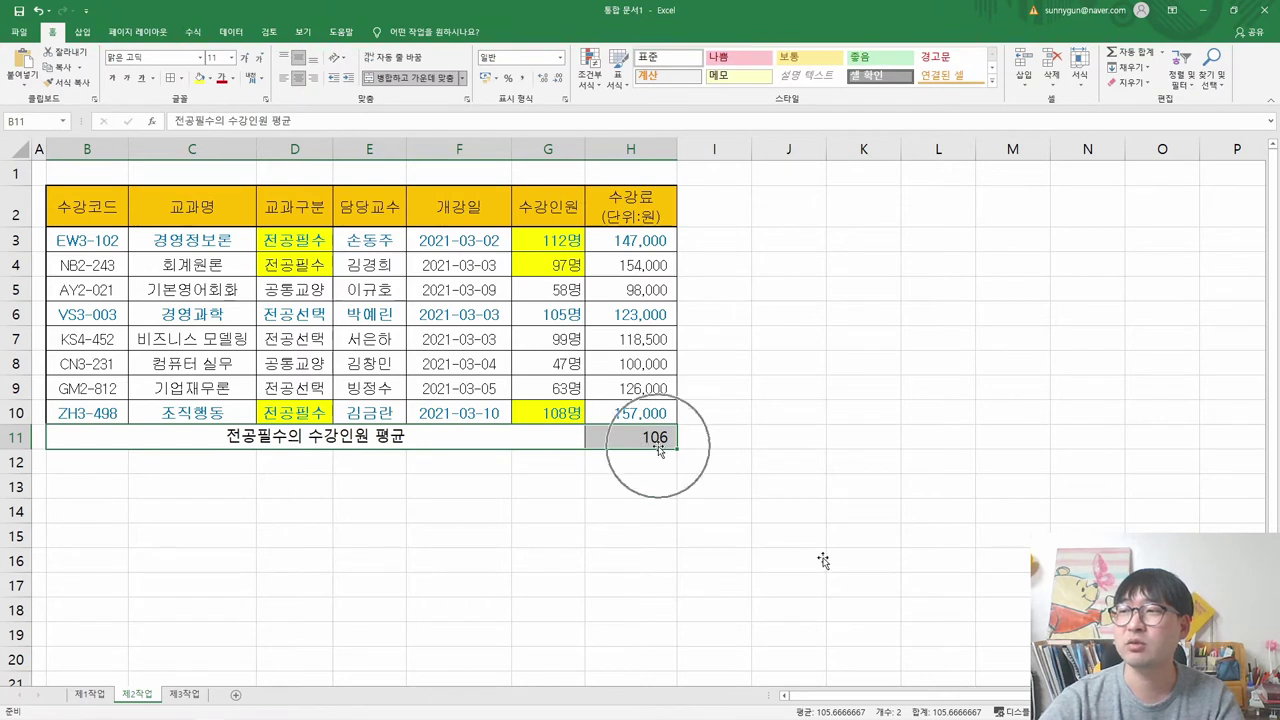
click(398, 450)
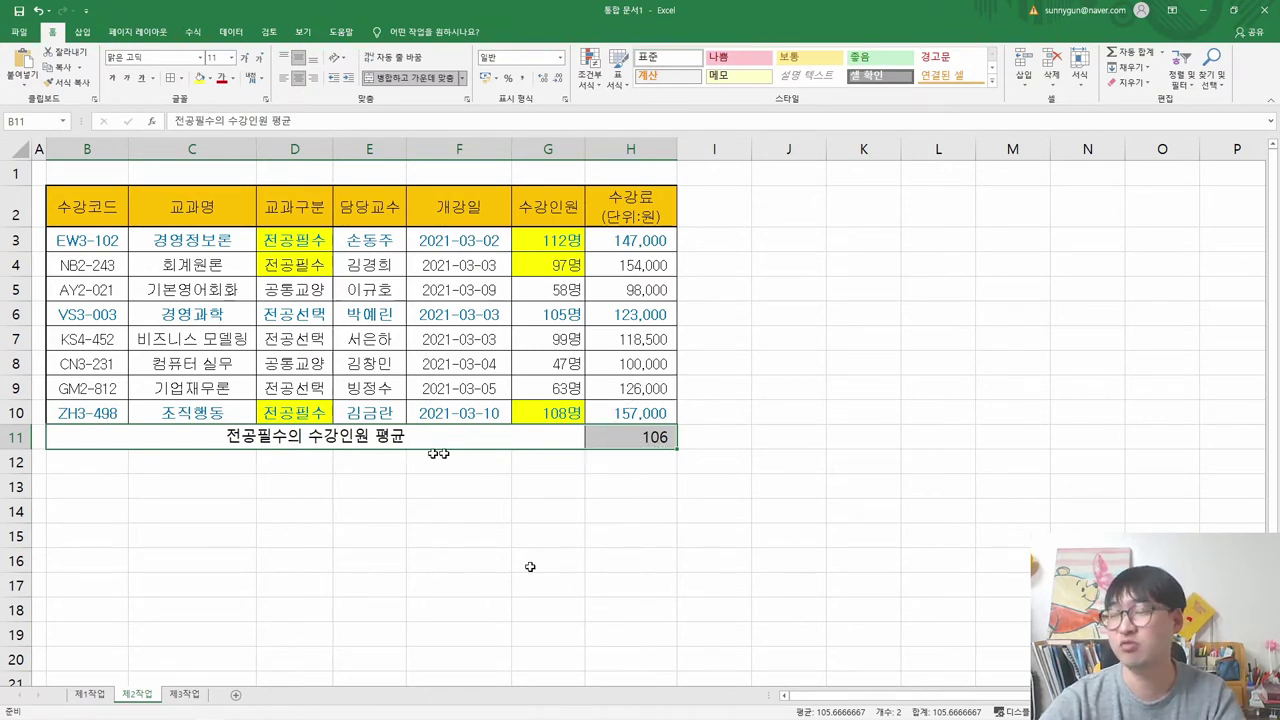
Strike through the completed first part of condition (1), the DAVERAGE, border and alignment instructions, in the PDF.
key(alt+Tab)
drag(750, 414, 228, 345)
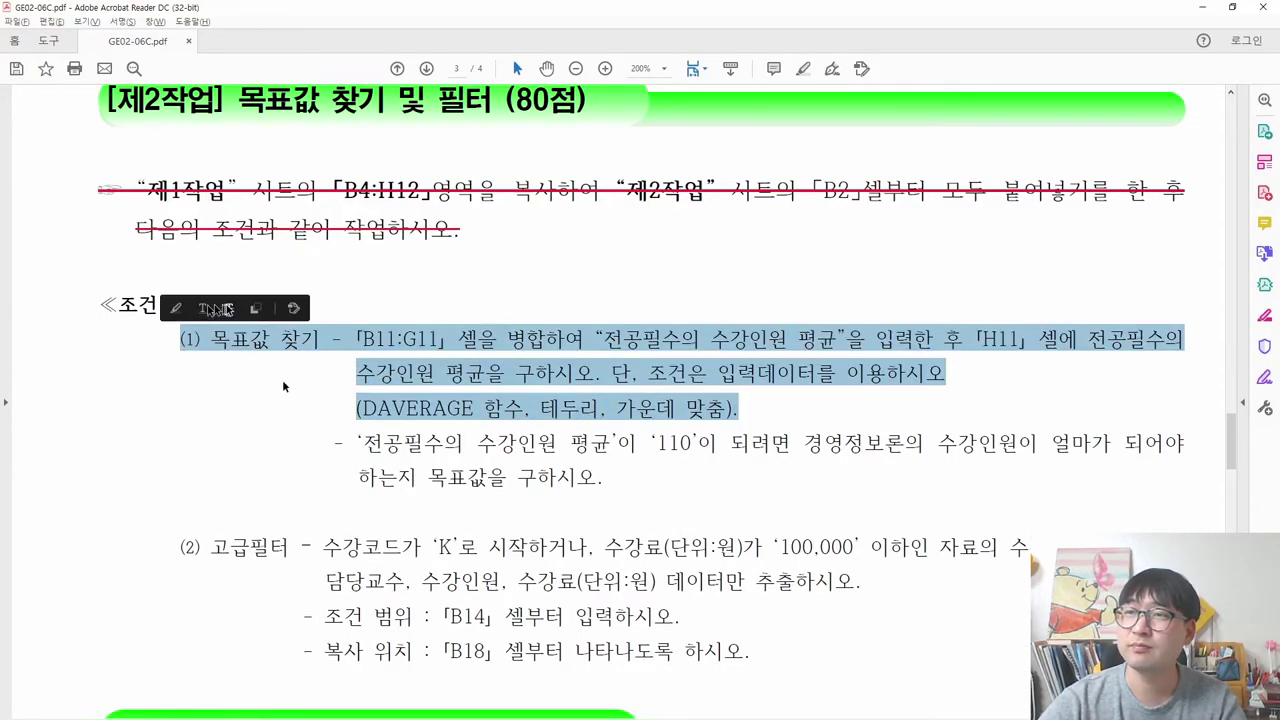
click(216, 309)
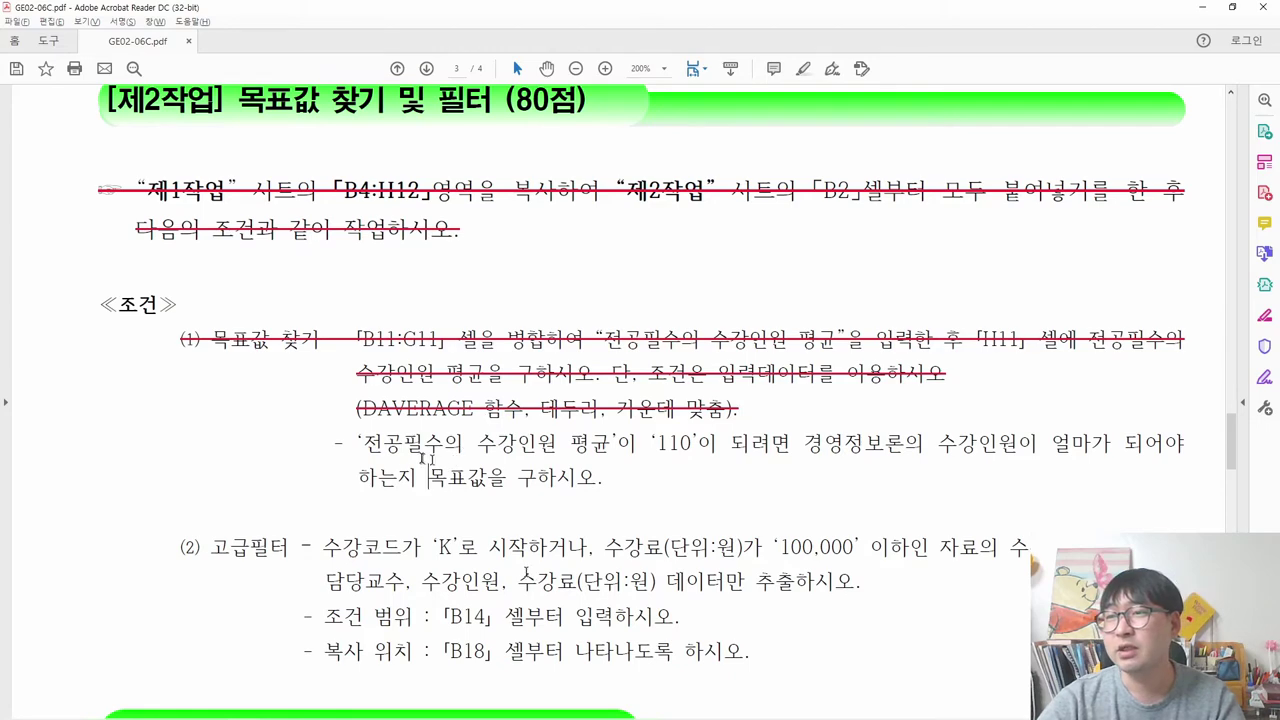
Read the 목표값 instruction in the PDF and locate its cells on the sheet: the average H11, 경영정보론 in C3 and its 수강인원 in G3.
drag(375, 442, 770, 446)
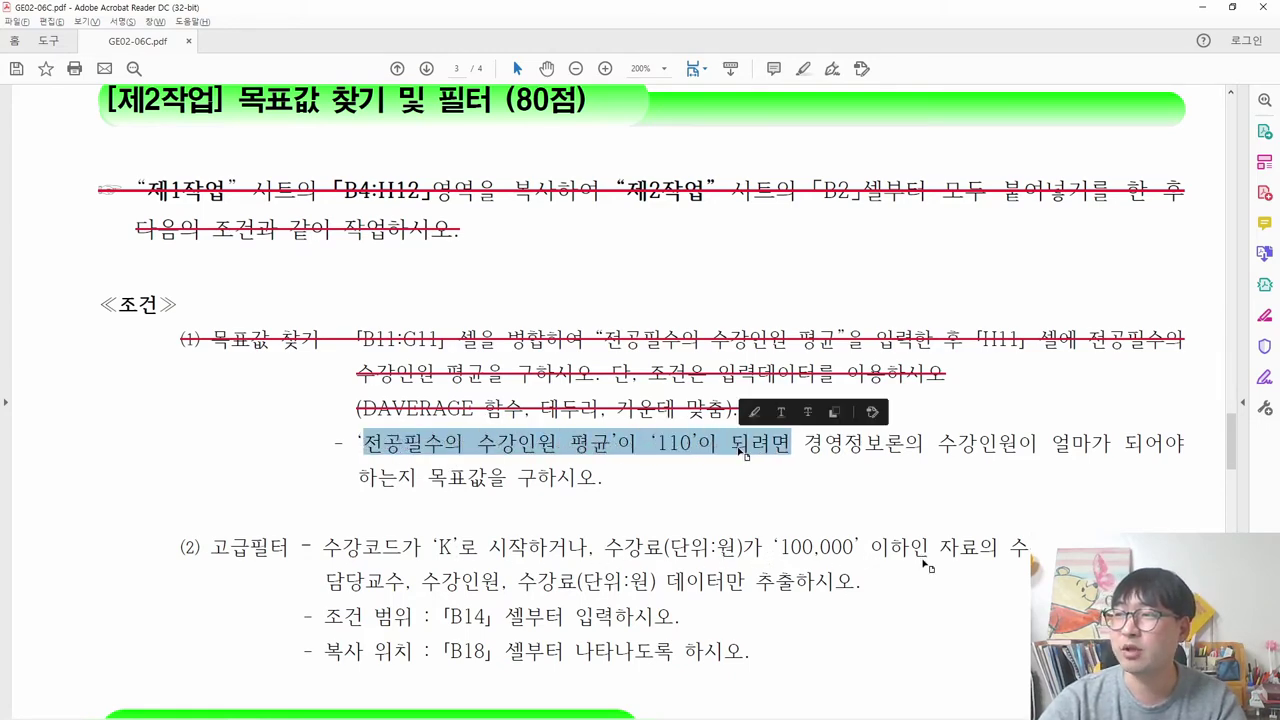
key(alt+Tab)
click(636, 437)
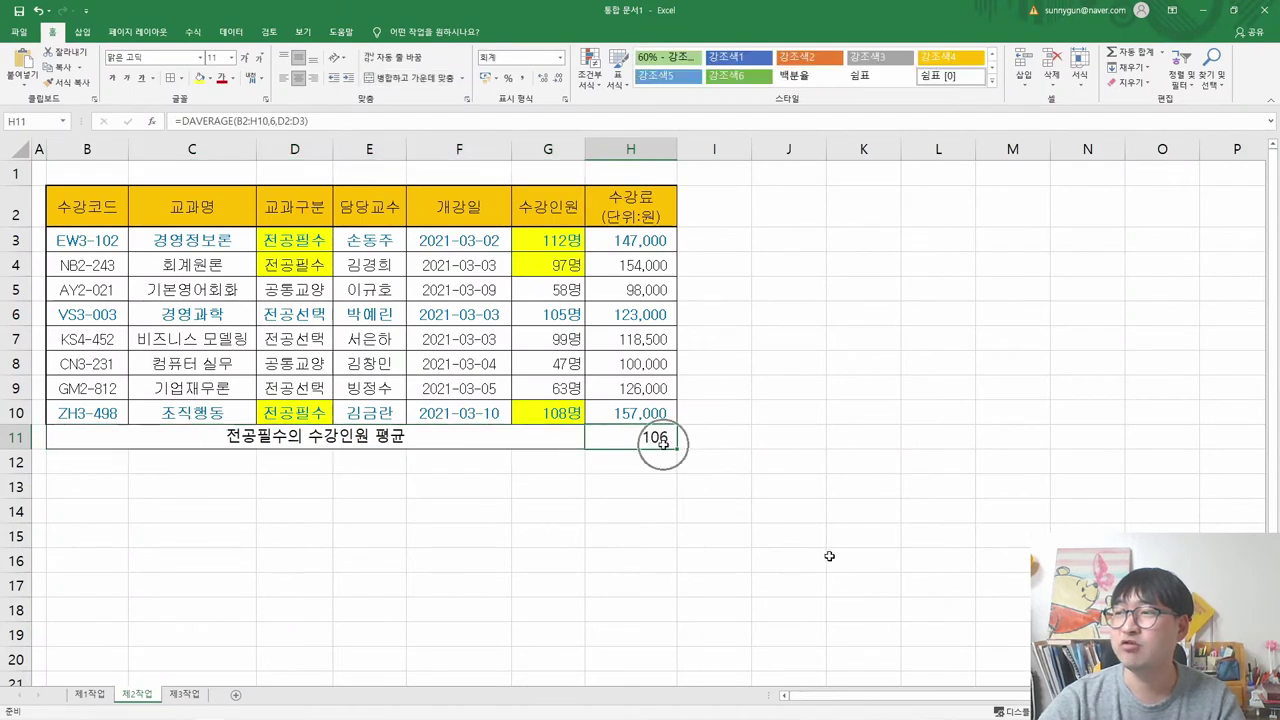
click(664, 448)
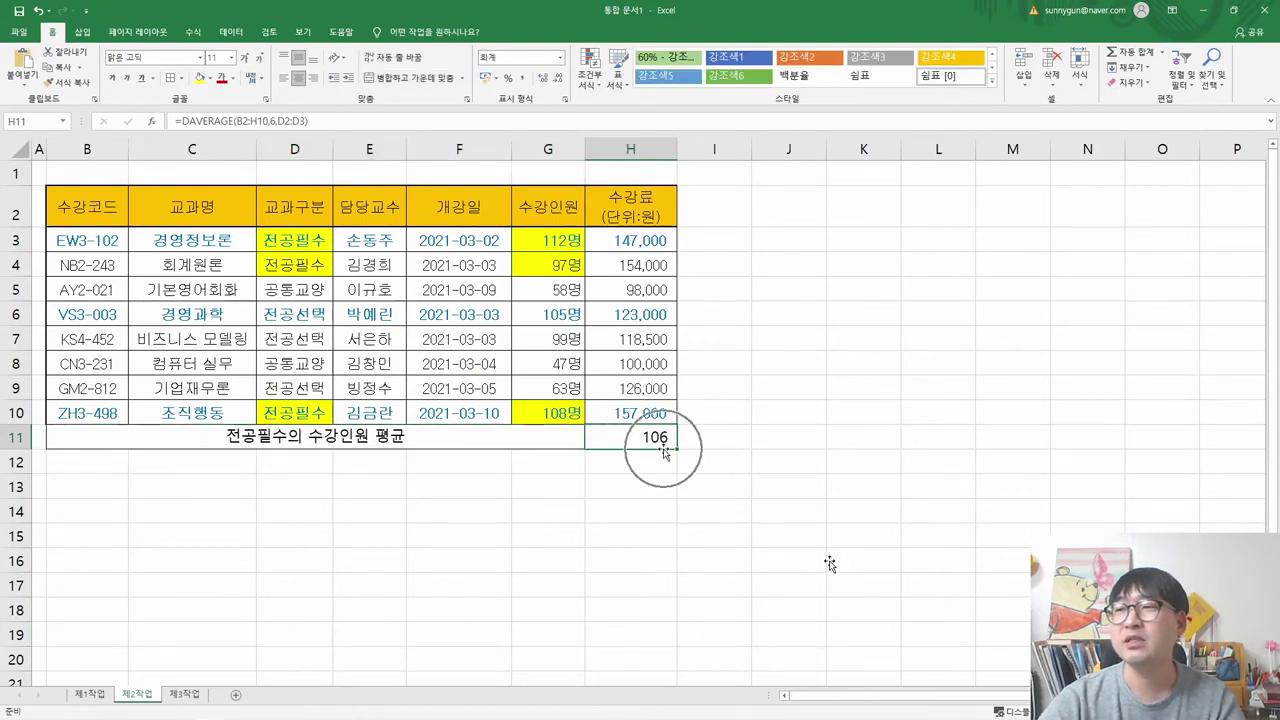
click(664, 451)
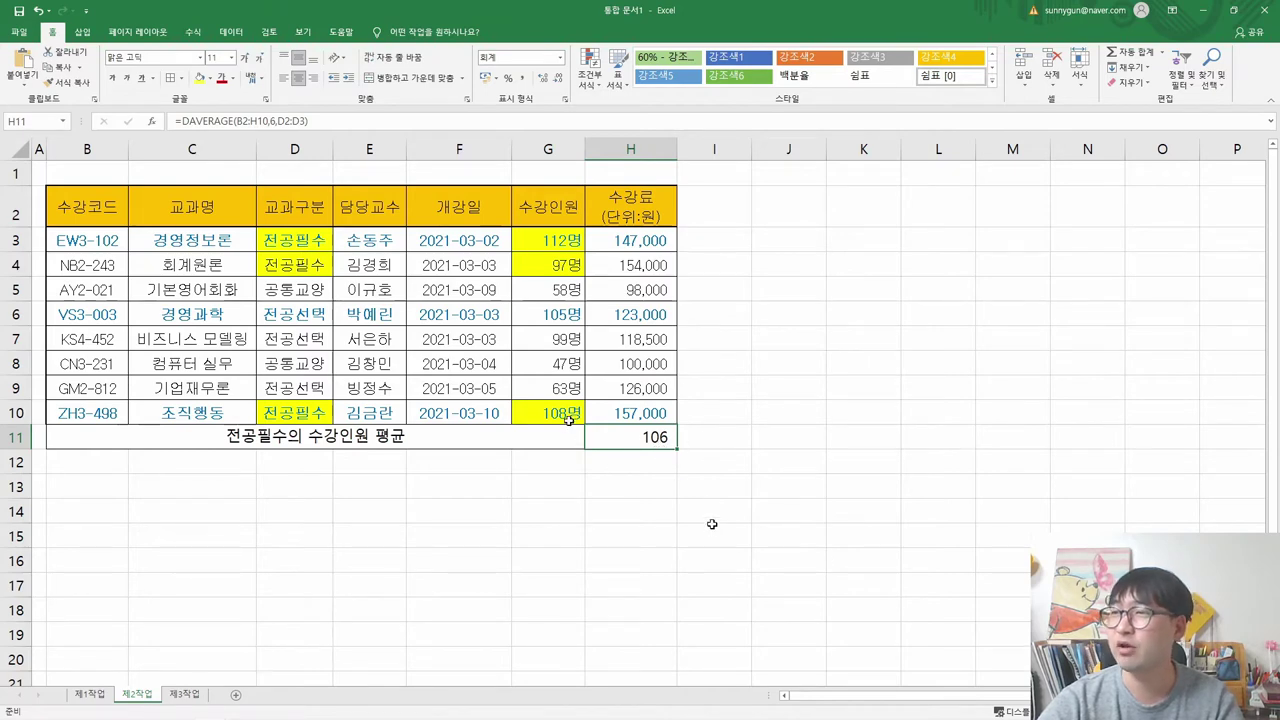
key(alt+Tab)
drag(806, 444, 430, 478)
key(alt+Tab)
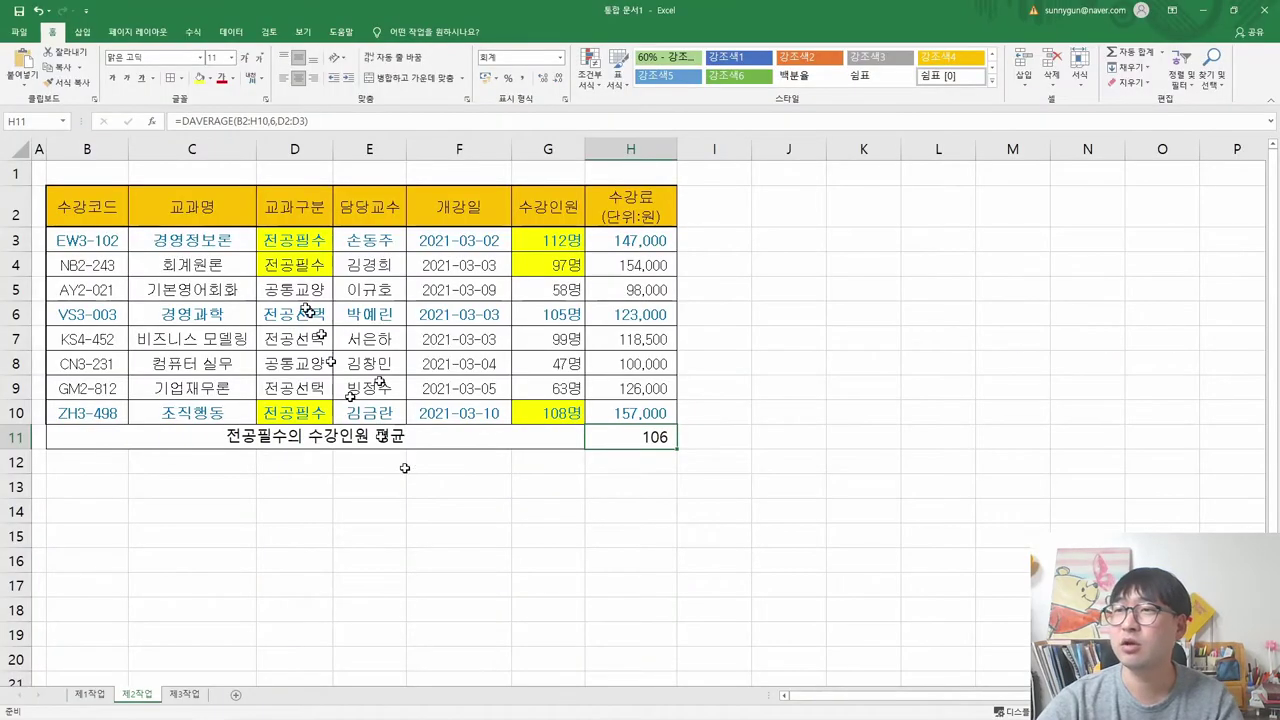
click(193, 241)
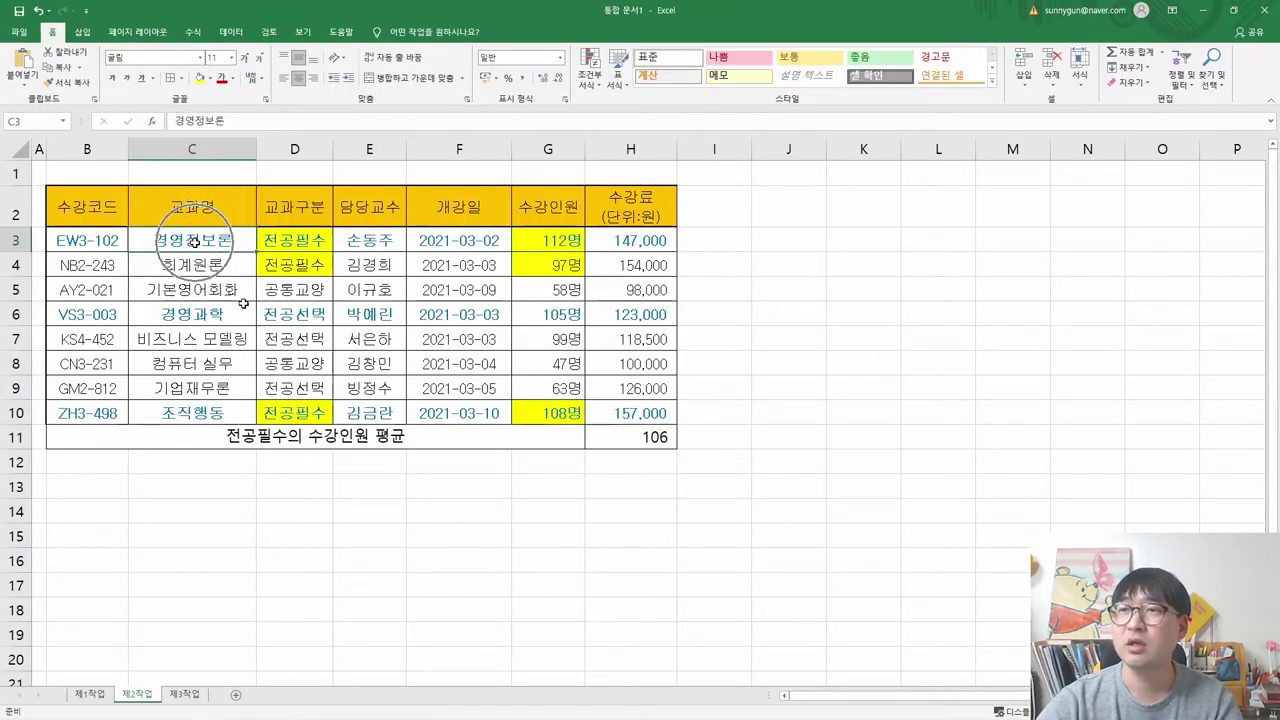
click(568, 242)
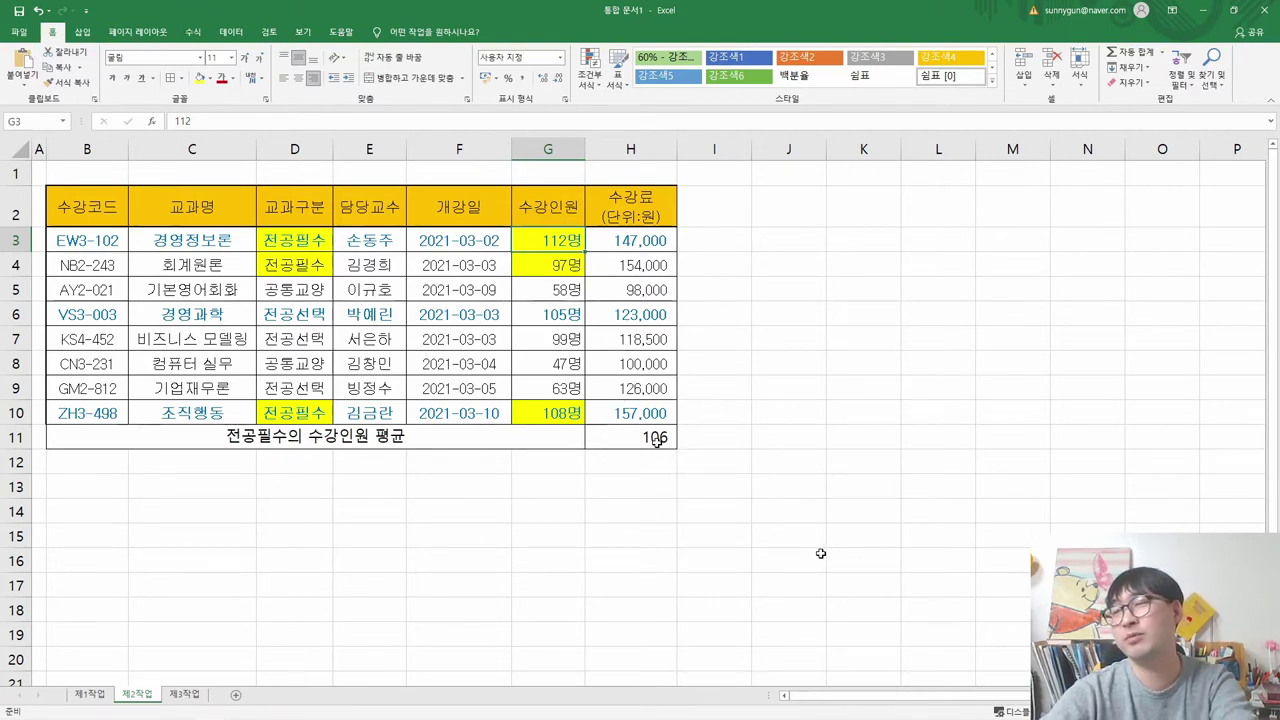
Remove the yellow highlighting from the table by applying no fill (채우기 없음) to C3:G10.
drag(228, 246, 548, 413)
click(208, 78)
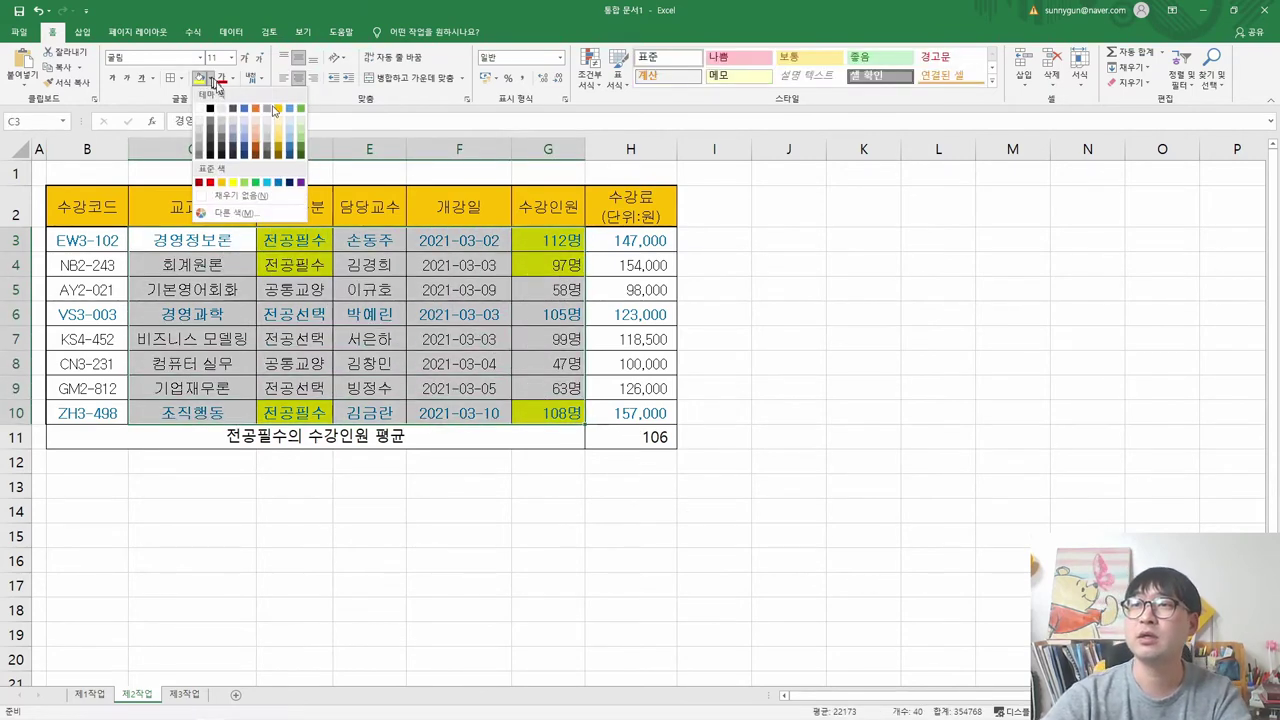
click(225, 192)
Recheck the 목표값 instruction in the PDF and open Goal Seek (목표값 찾기) in Excel for the average in H11.
click(640, 437)
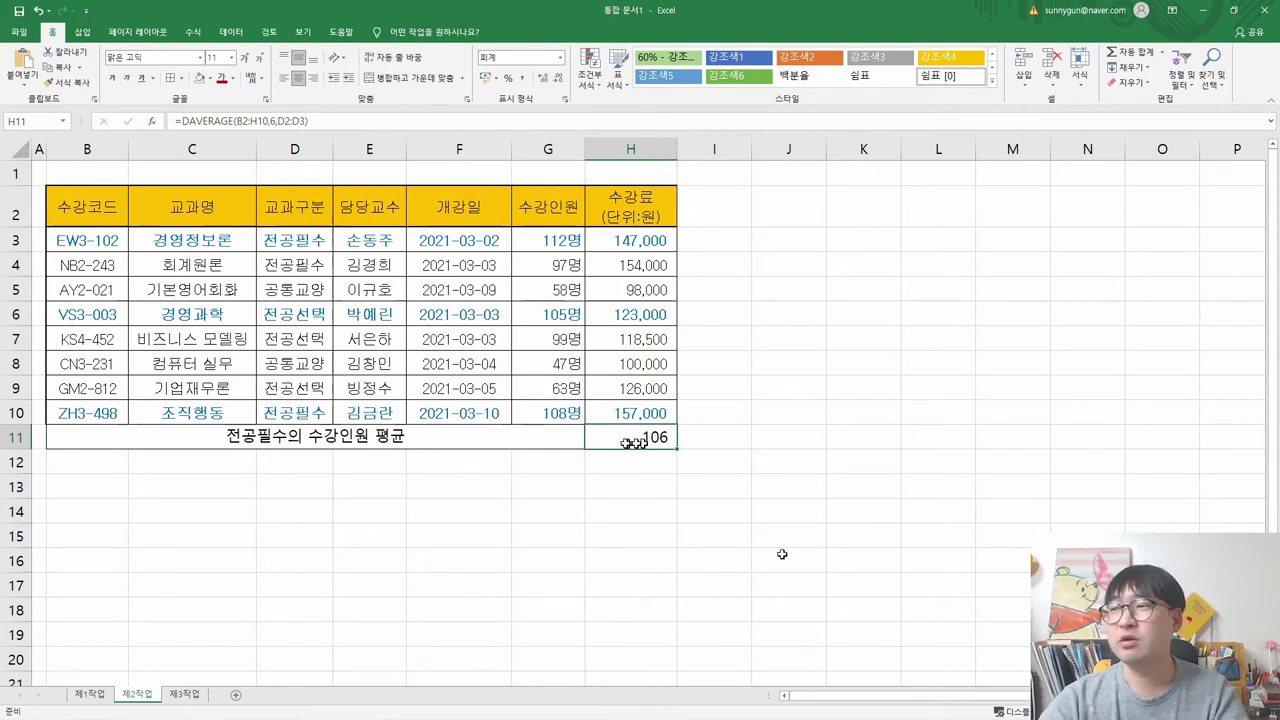
key(alt+Tab)
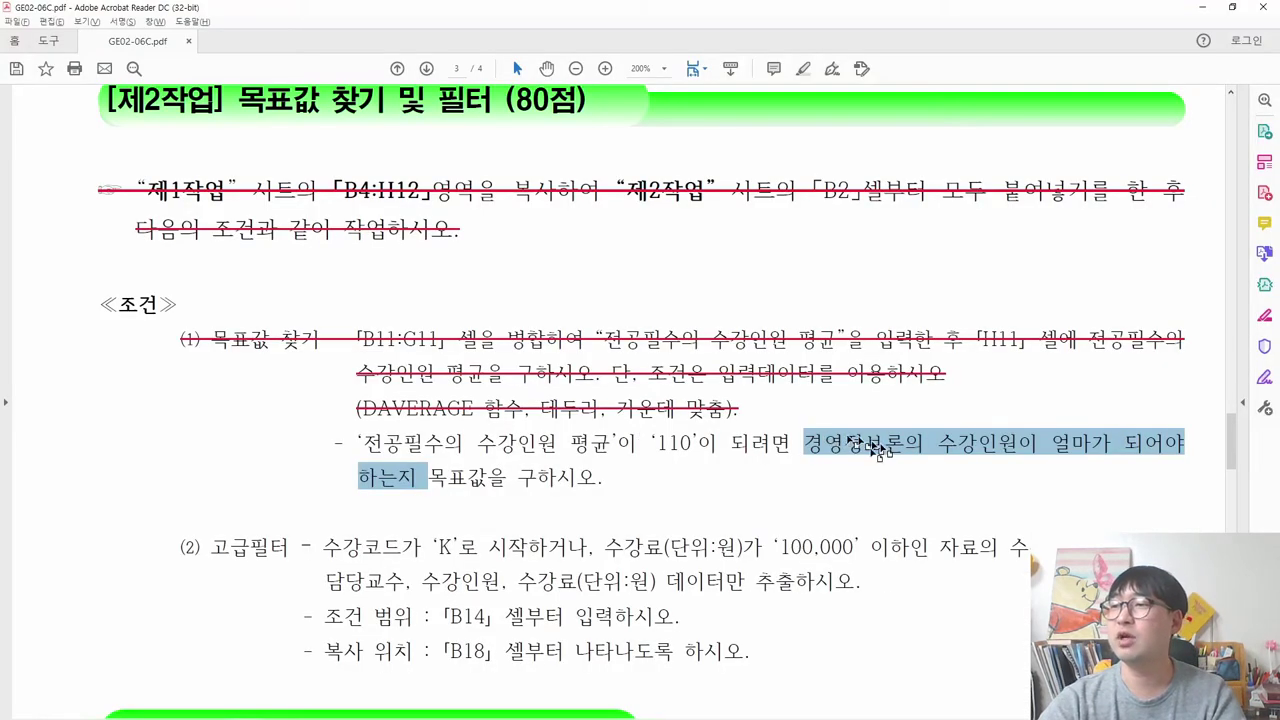
double_click(460, 479)
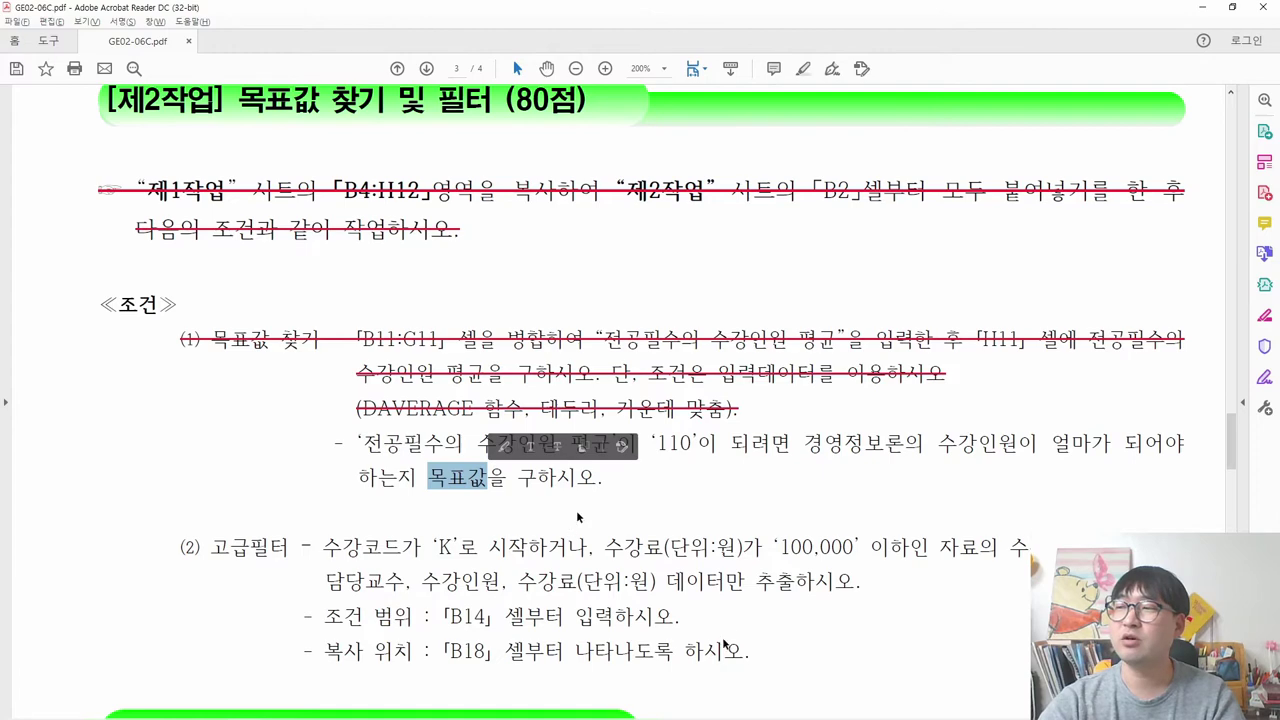
key(alt+Tab)
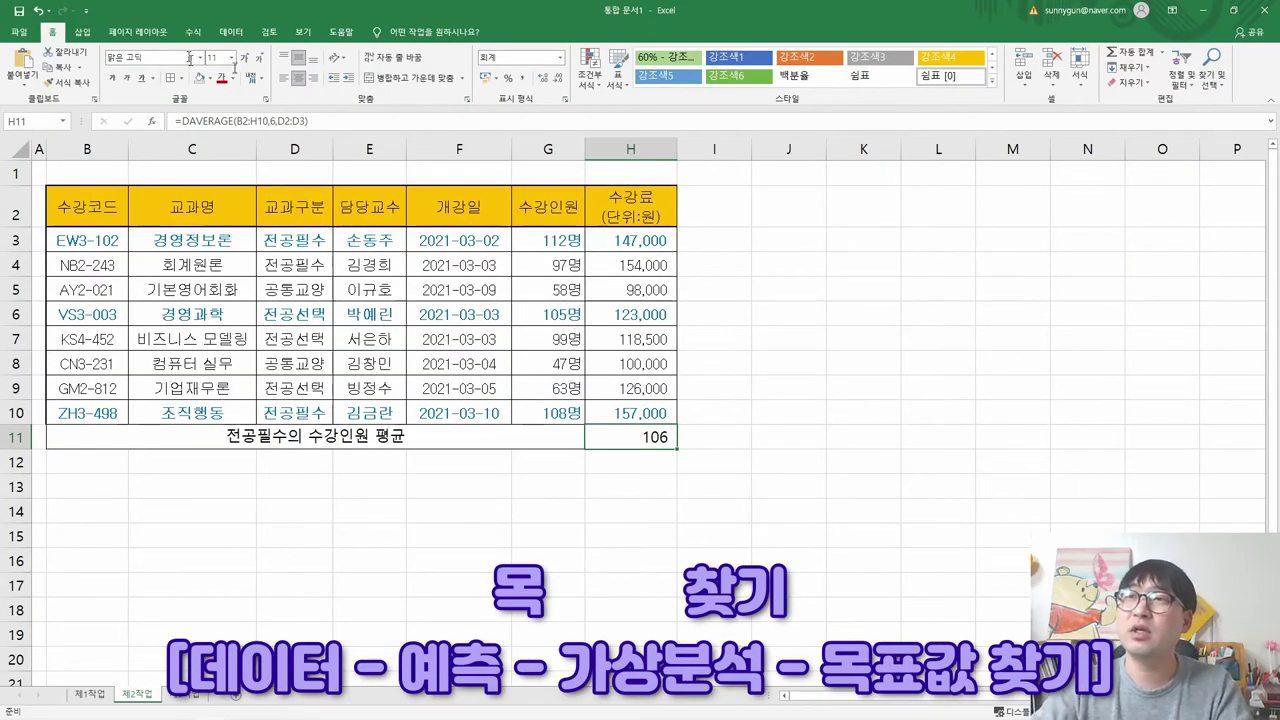
click(229, 32)
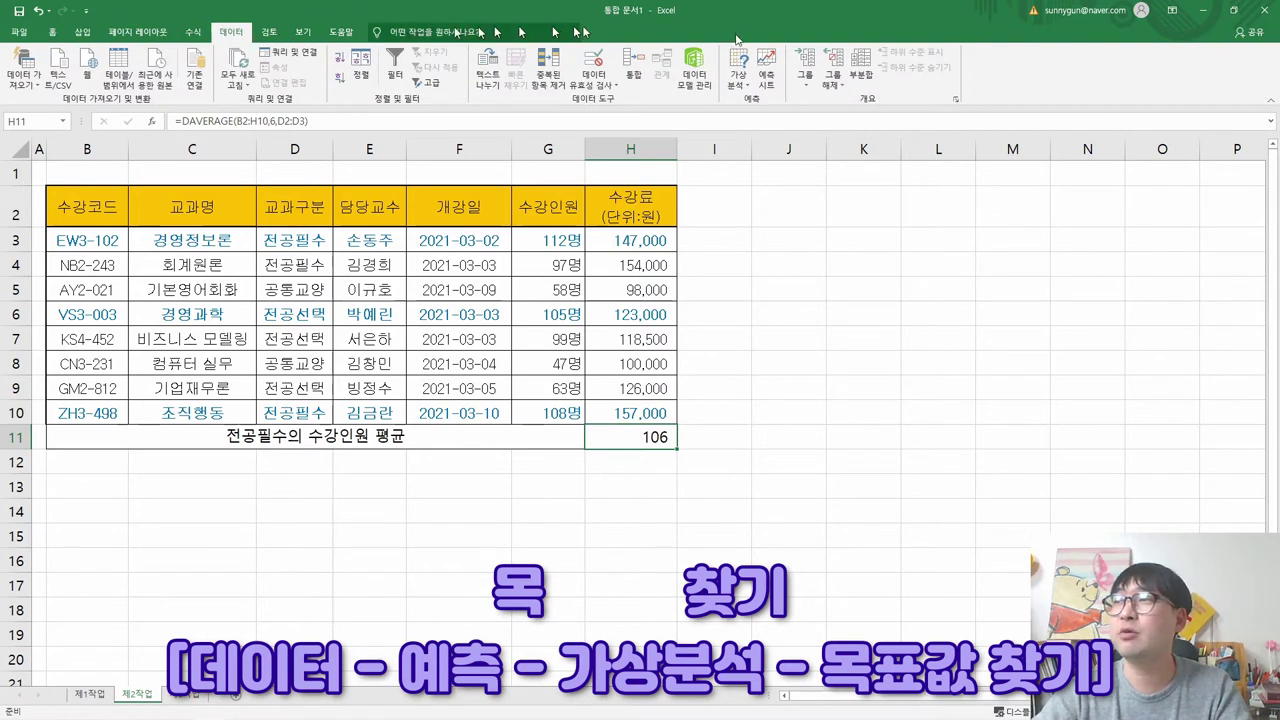
click(744, 88)
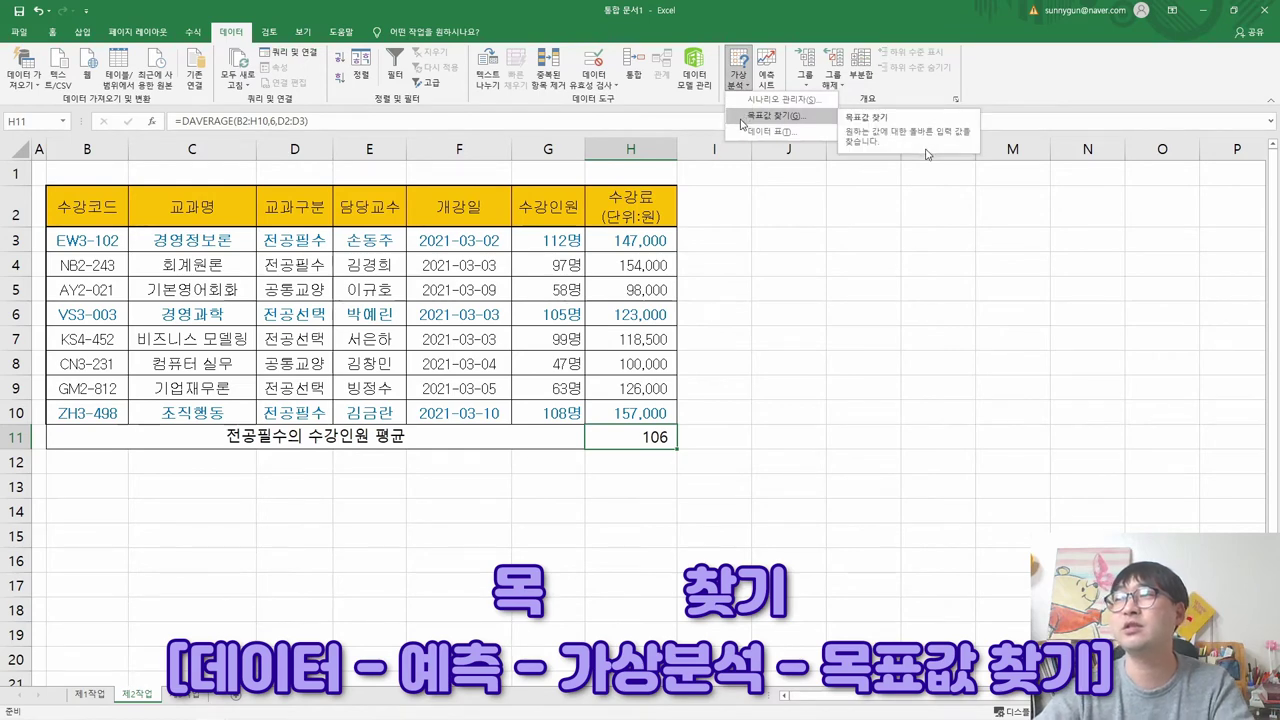
click(741, 123)
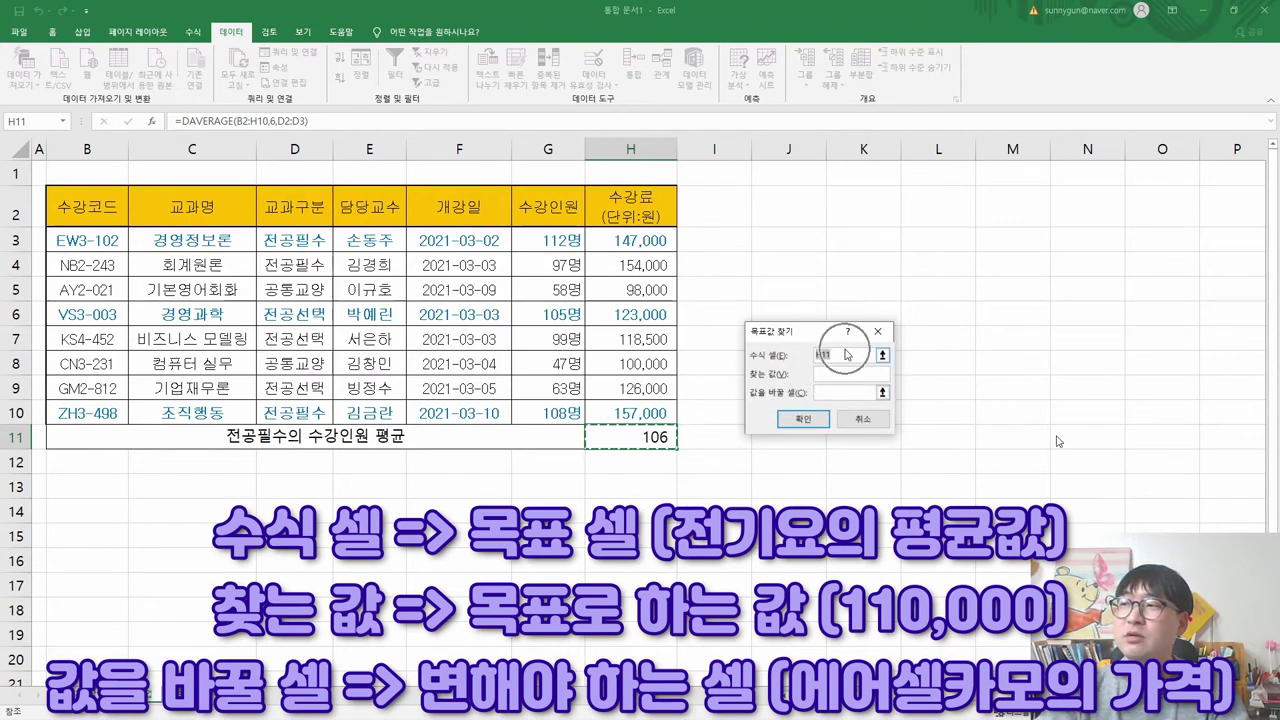
Run Goal Seek on H11 with target value 110 and changing cell $G$3, and accept the solution.
drag(800, 331, 735, 280)
click(763, 323)
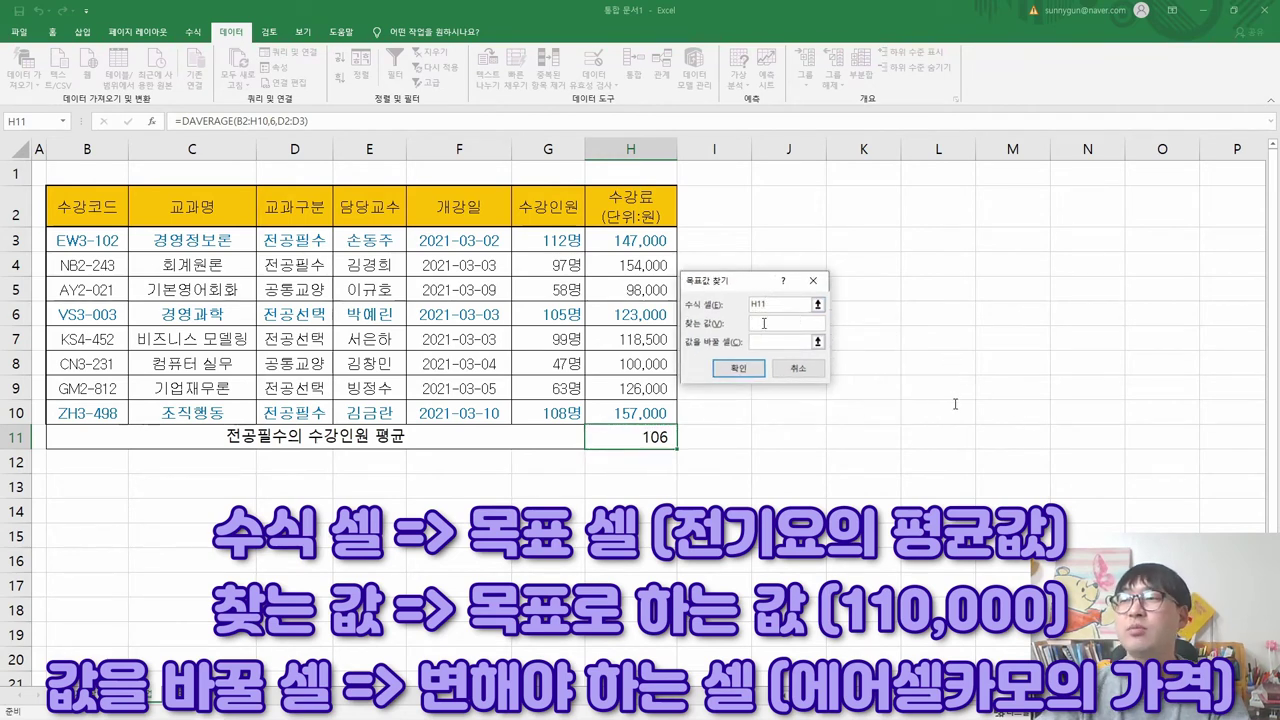
text(110)
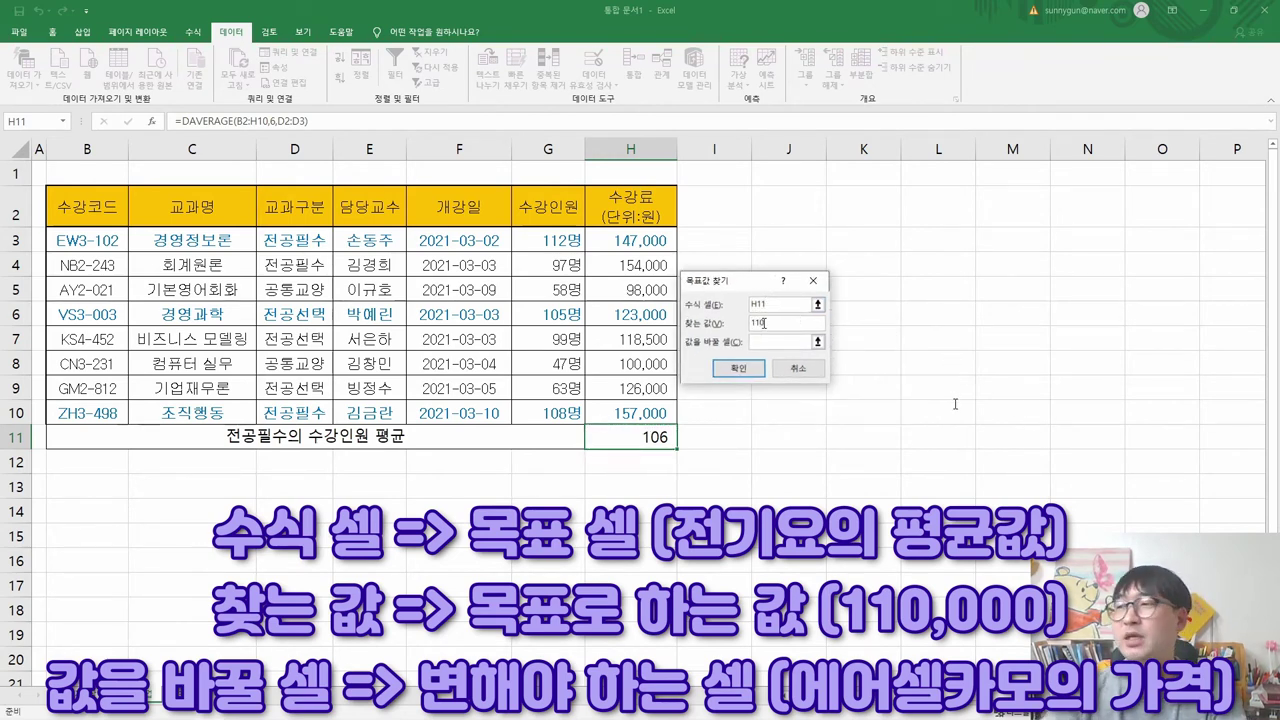
key(Tab)
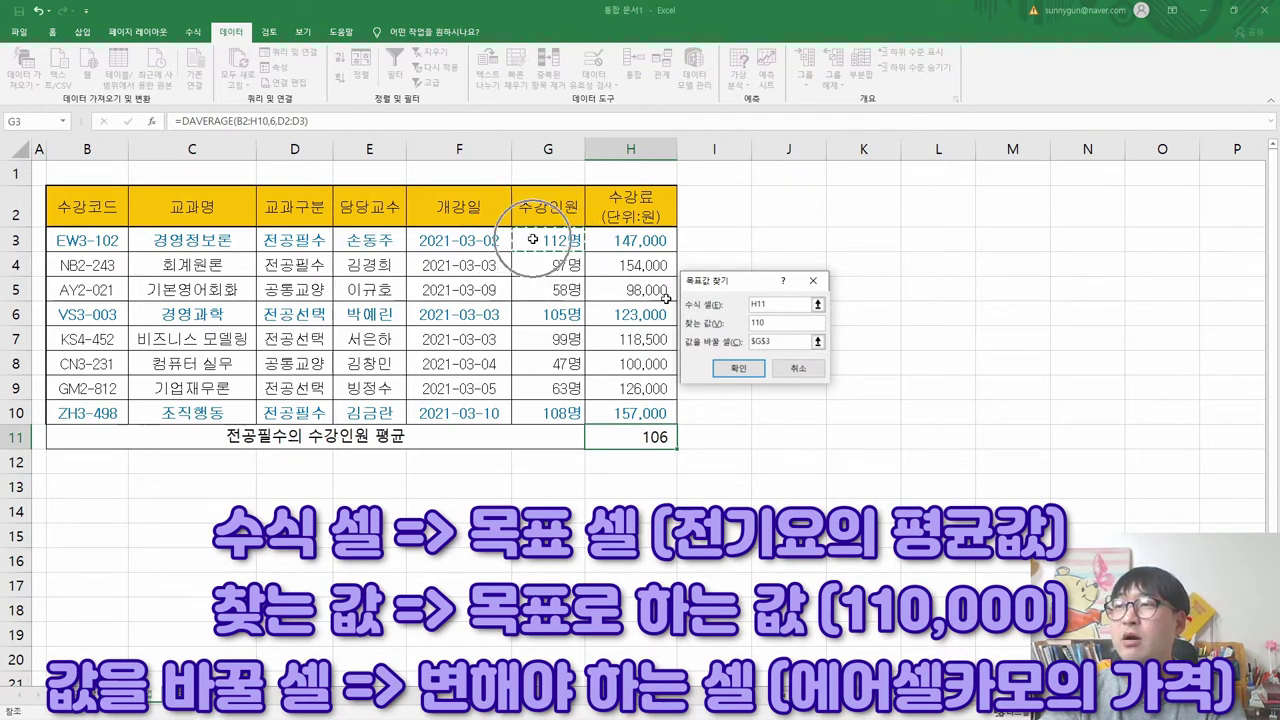
click(738, 369)
key(ctrl)
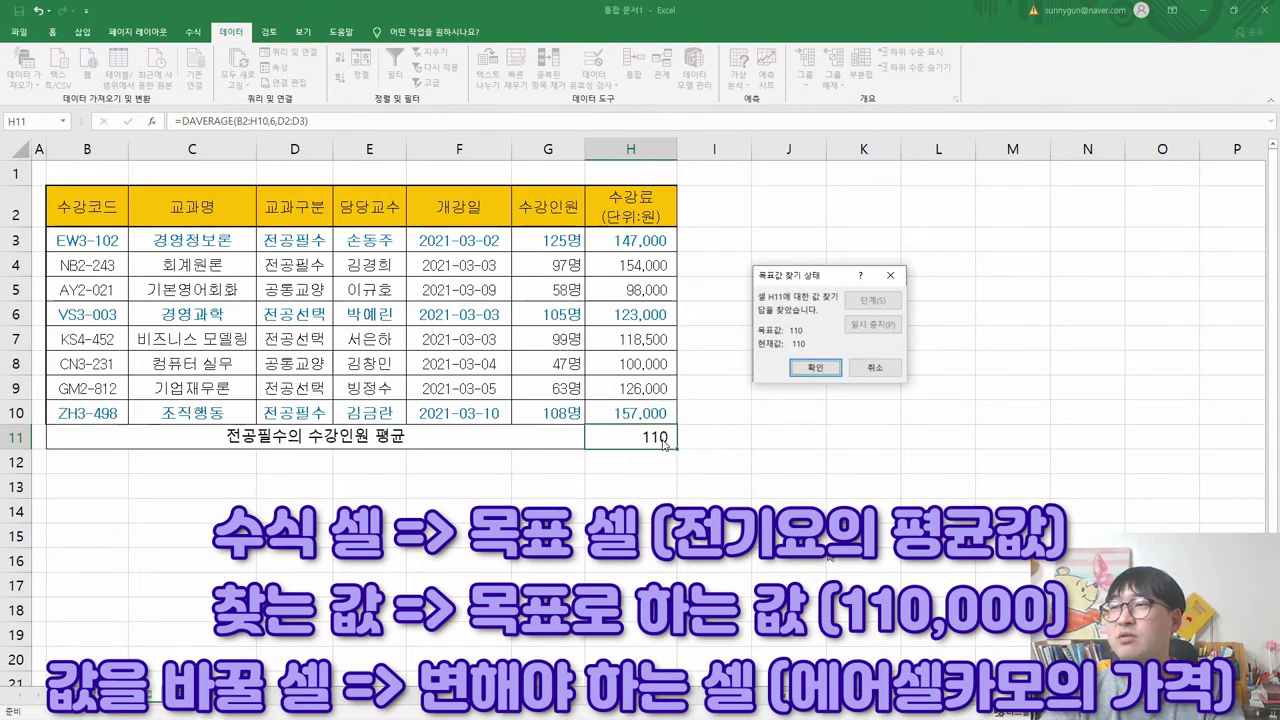
key(ctrl)
key(ctrl)
key(ctrl)
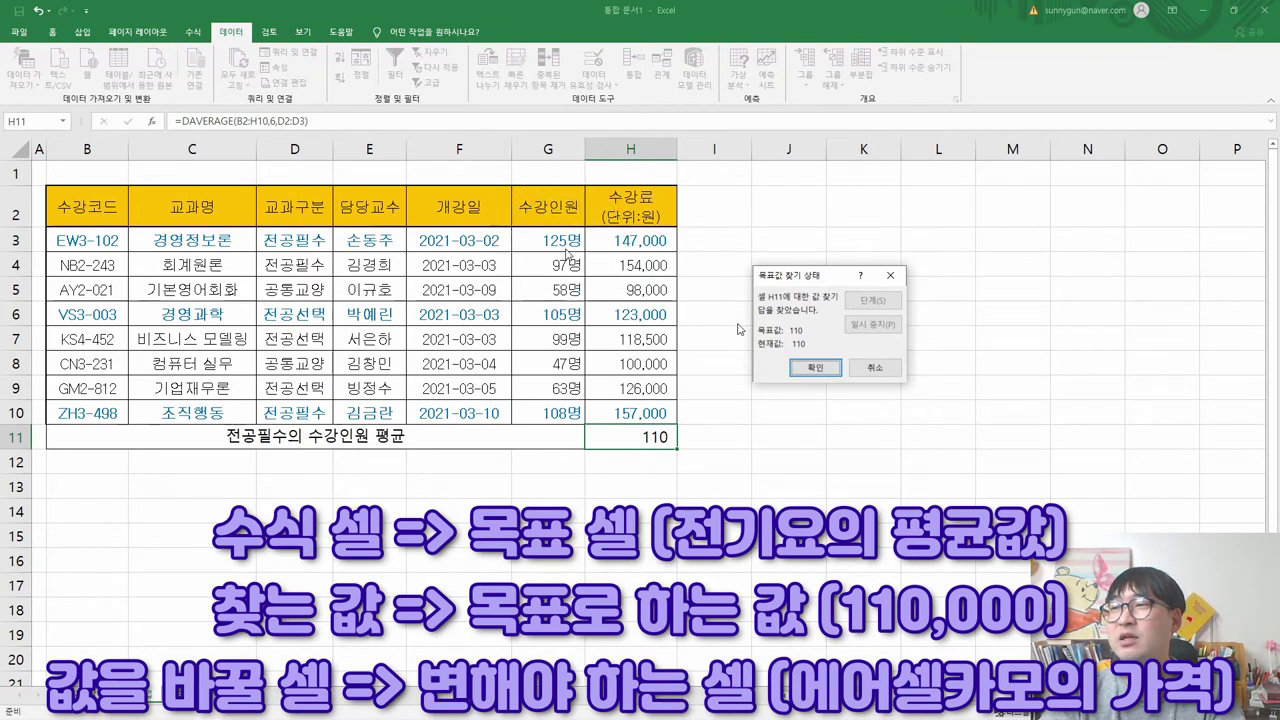
click(815, 367)
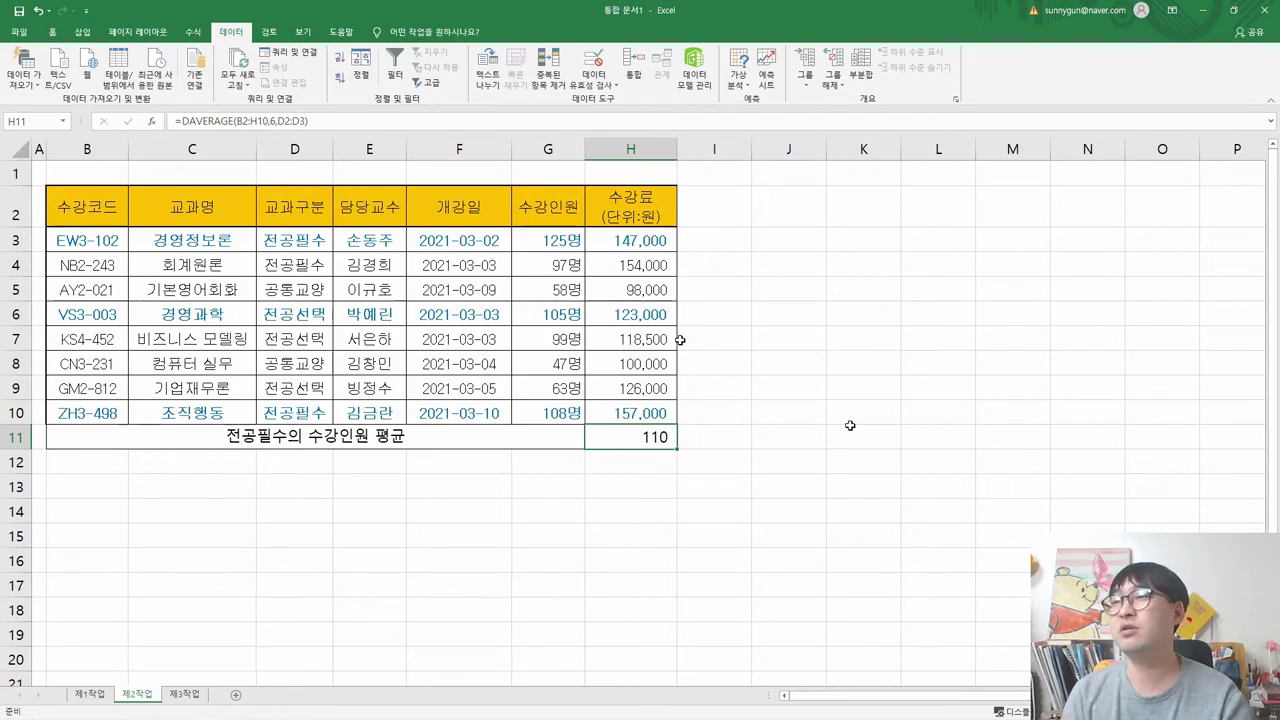
Strike through the completed 목표값 instruction about the average of 110 in the PDF.
key(alt+Tab)
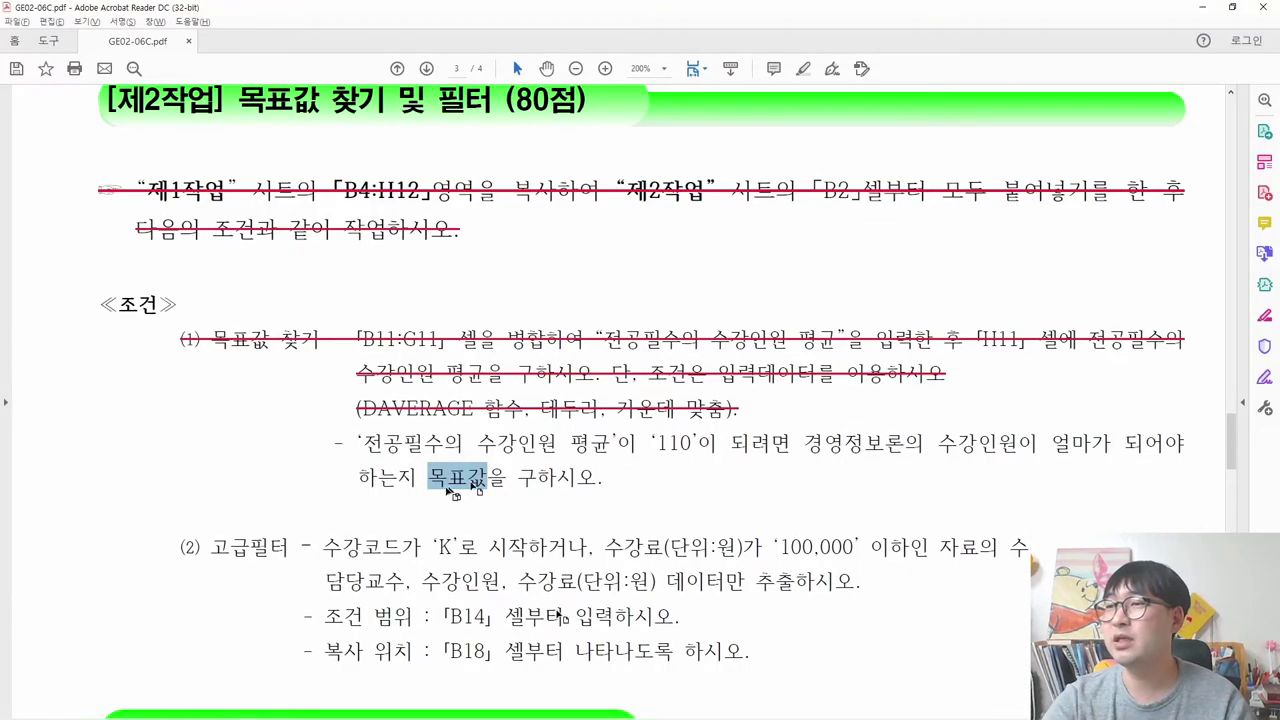
drag(600, 478, 335, 445)
click(407, 412)
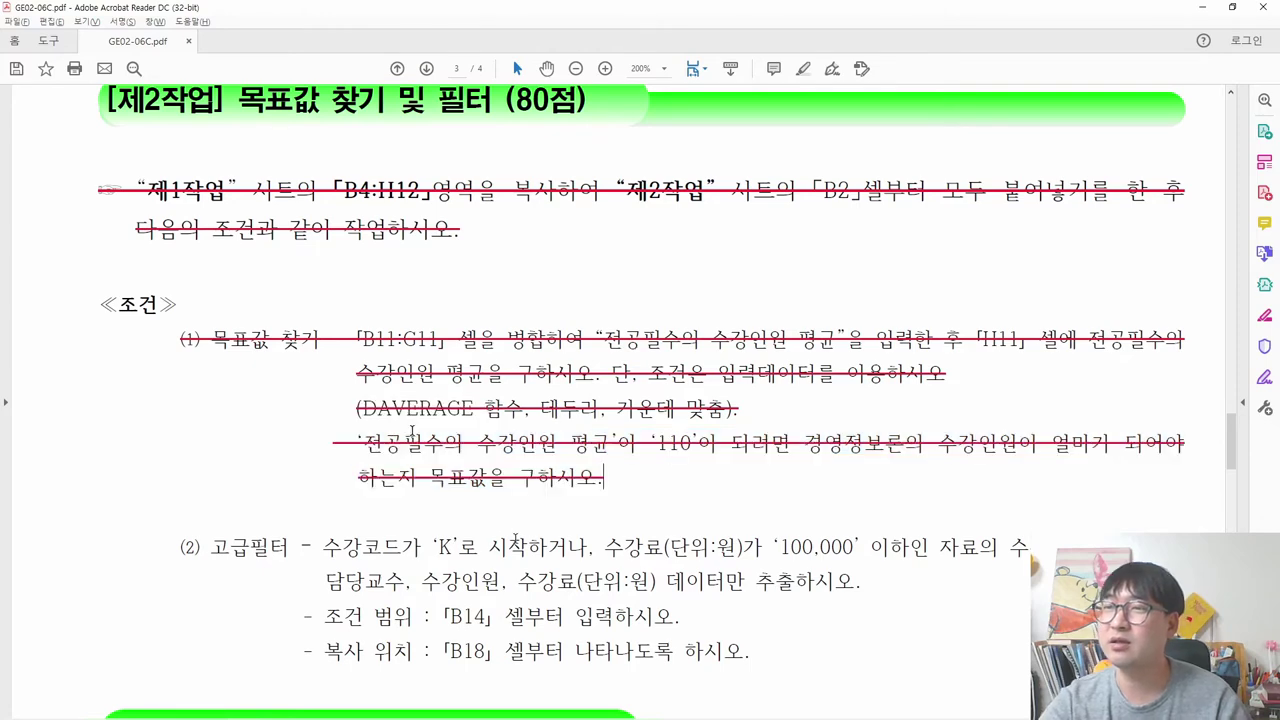
Read the 고급필터 criteria and the fields to extract in the PDF, and select the source table B2:H10 in Excel.
scroll(360, 370, down, 5)
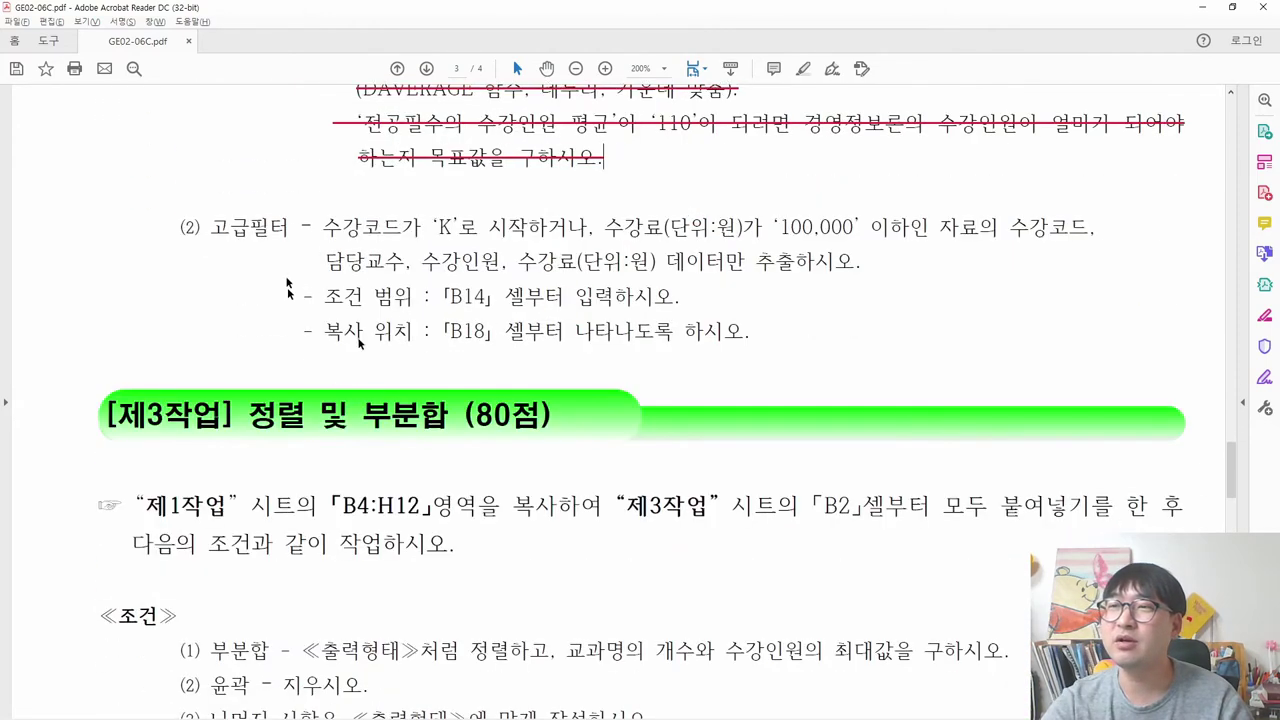
drag(208, 227, 290, 230)
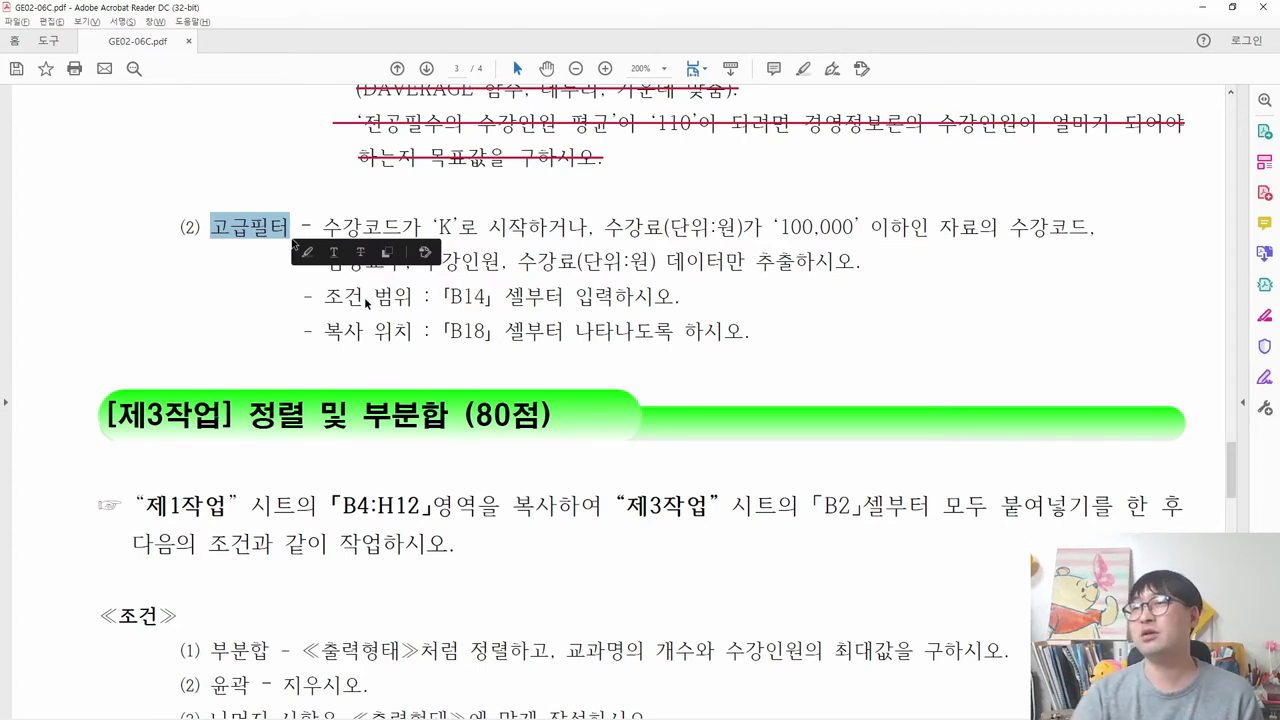
drag(322, 227, 930, 229)
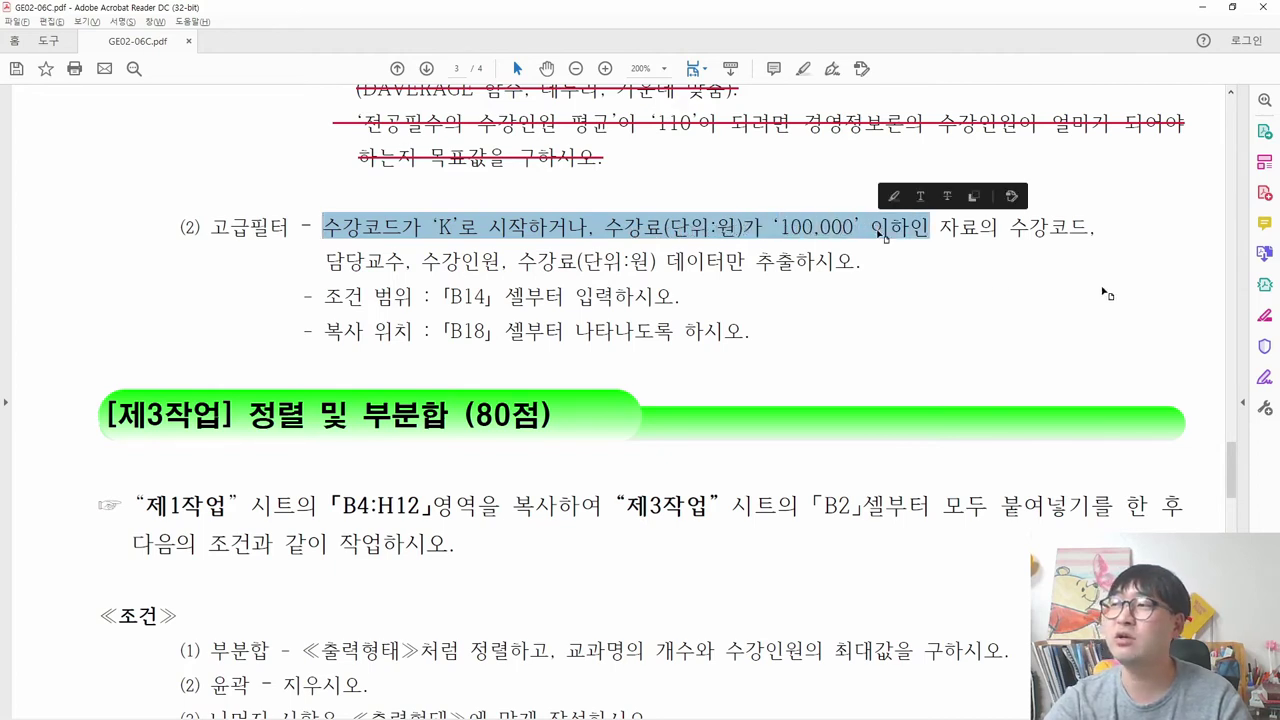
drag(666, 229, 1096, 229)
drag(1010, 227, 578, 262)
drag(664, 261, 855, 261)
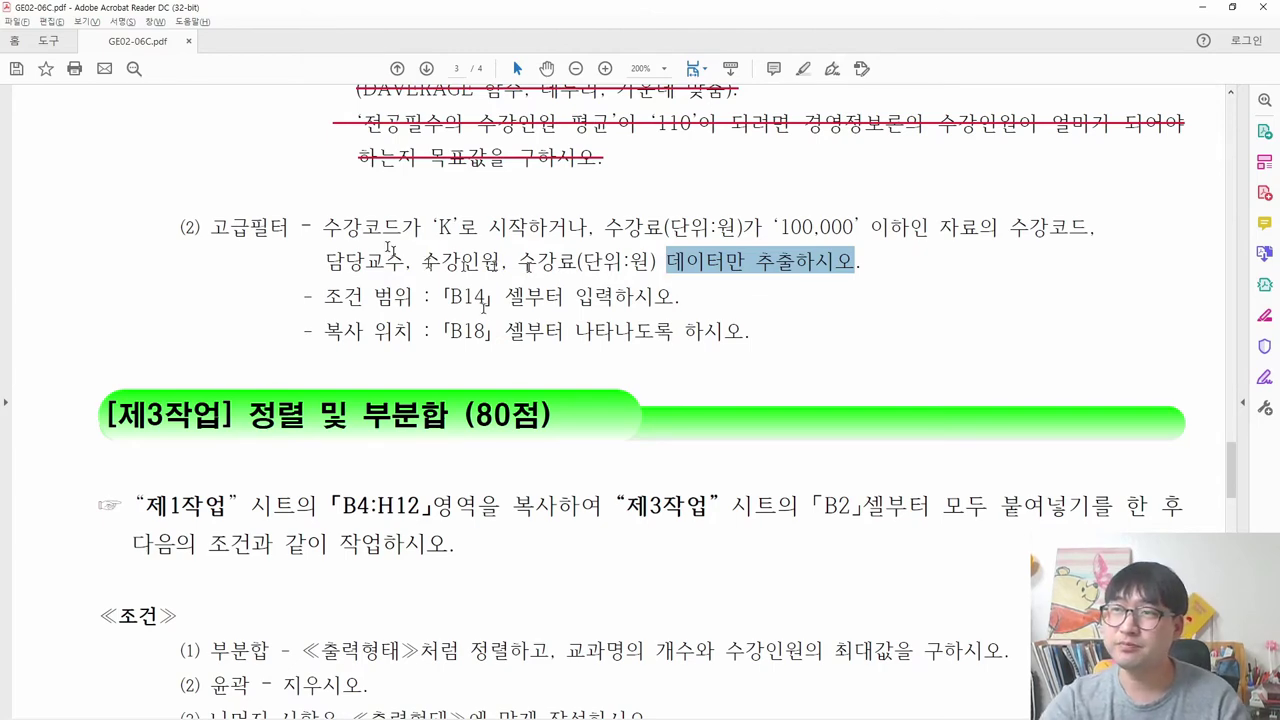
key(alt+Tab)
drag(94, 209, 625, 403)
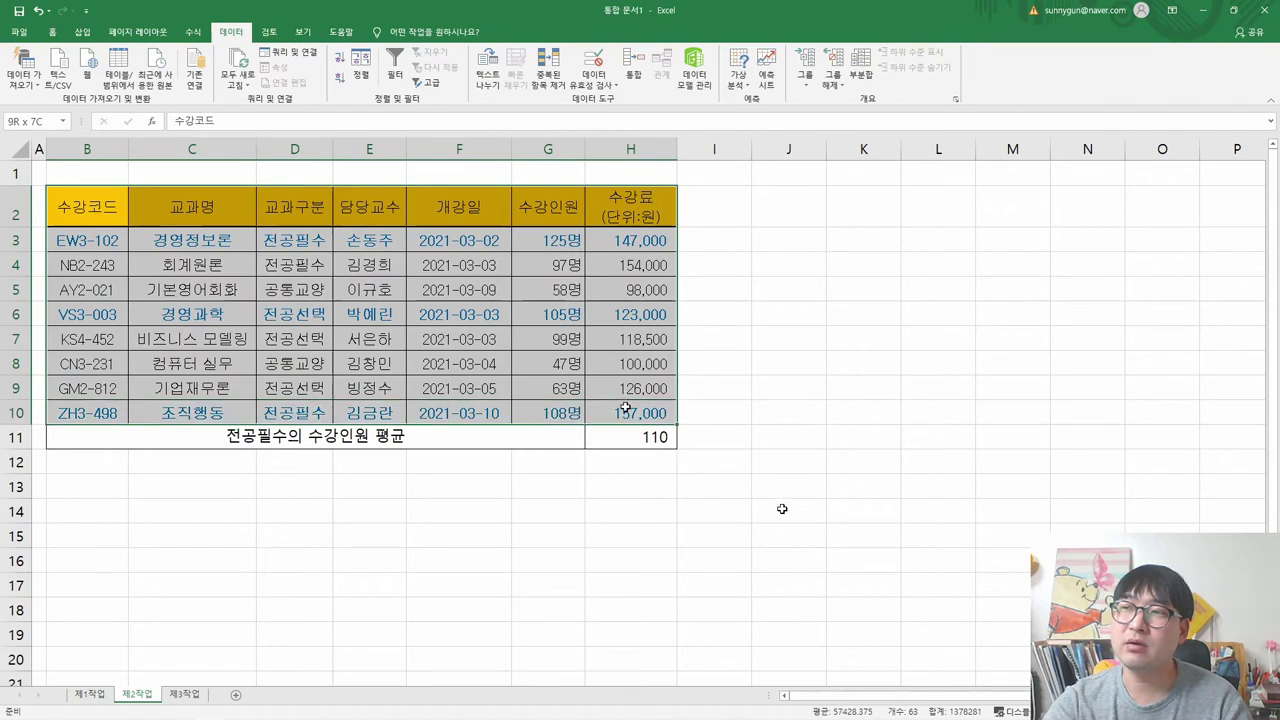
Reselect the source table B2:H10, recheck the 고급필터 conditions and the B14 criteria location in the PDF, and select B14 in Excel.
drag(462, 433, 630, 430)
drag(90, 209, 640, 412)
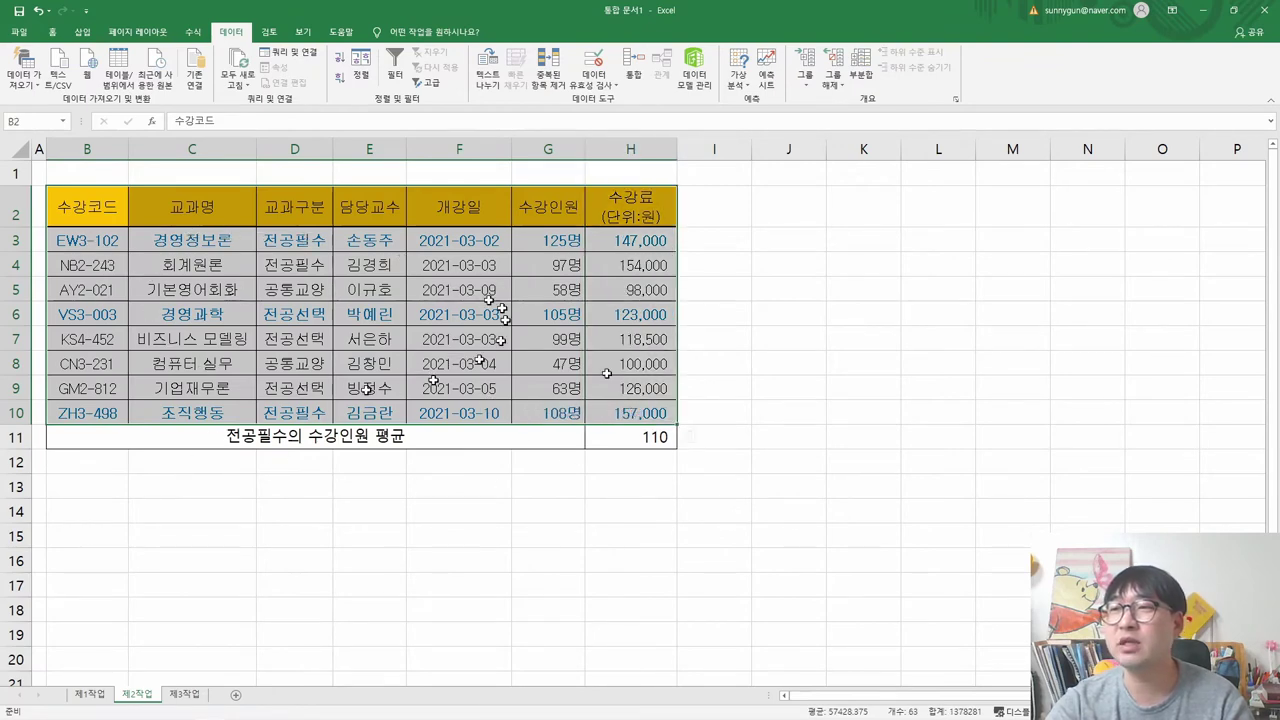
key(alt+Tab)
drag(318, 232, 710, 254)
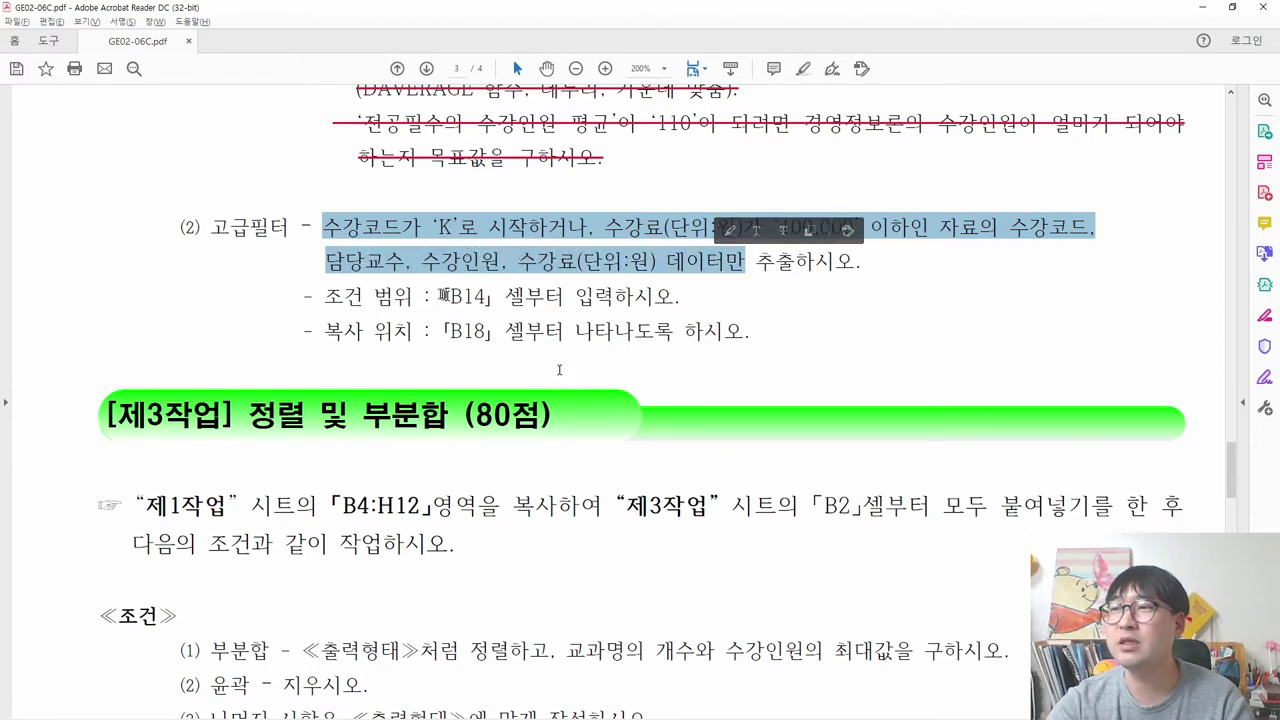
drag(447, 296, 488, 296)
key(alt+Tab)
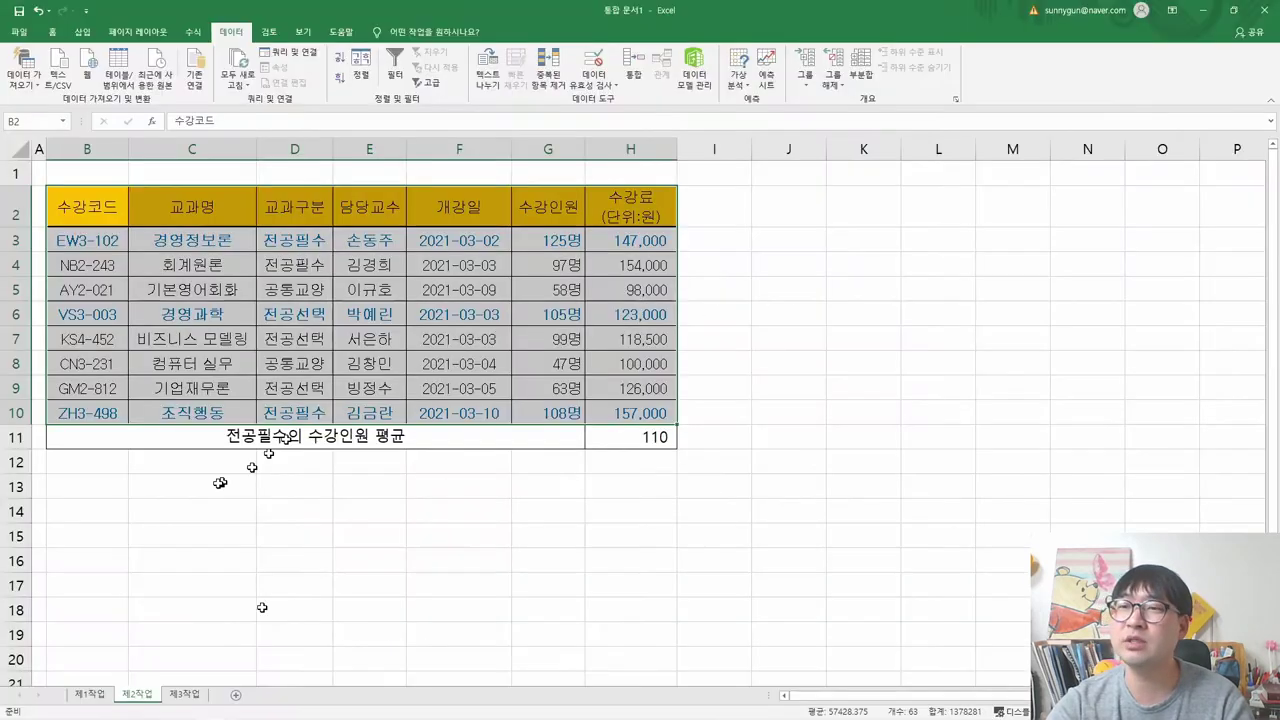
click(66, 514)
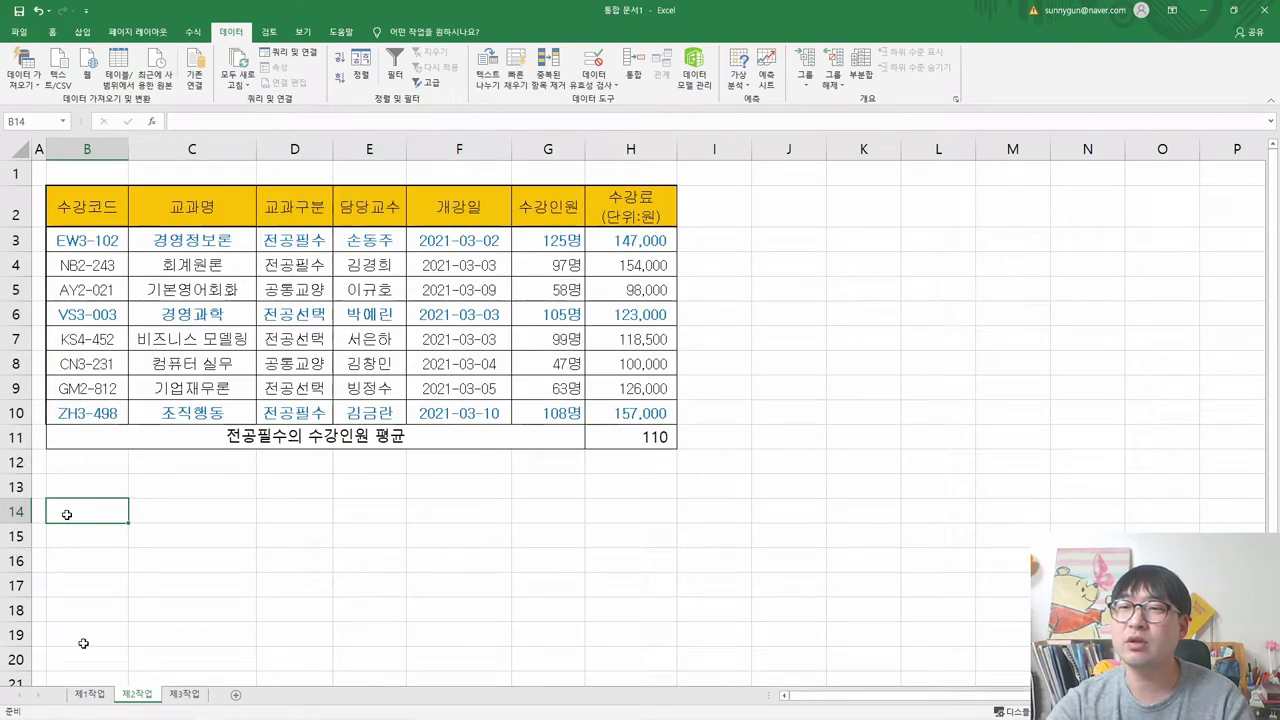
key(alt+Tab)
drag(325, 227, 441, 227)
key(alt+Tab)
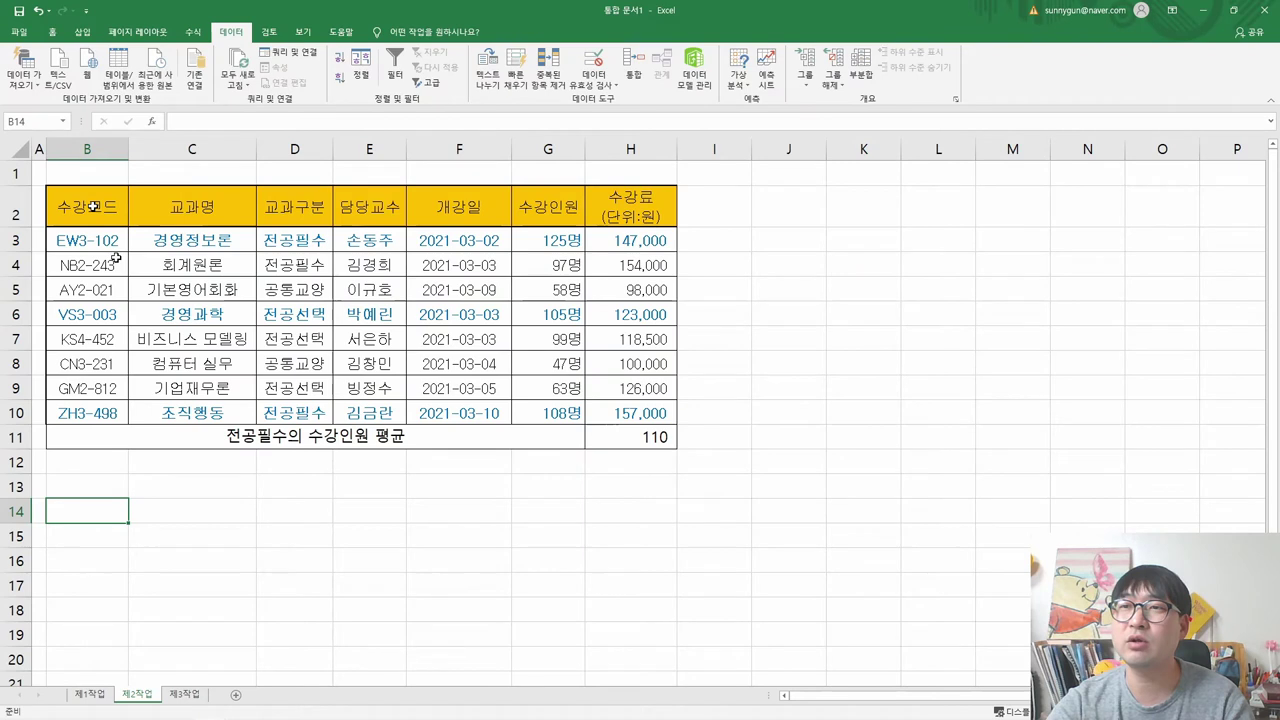
text(tn)
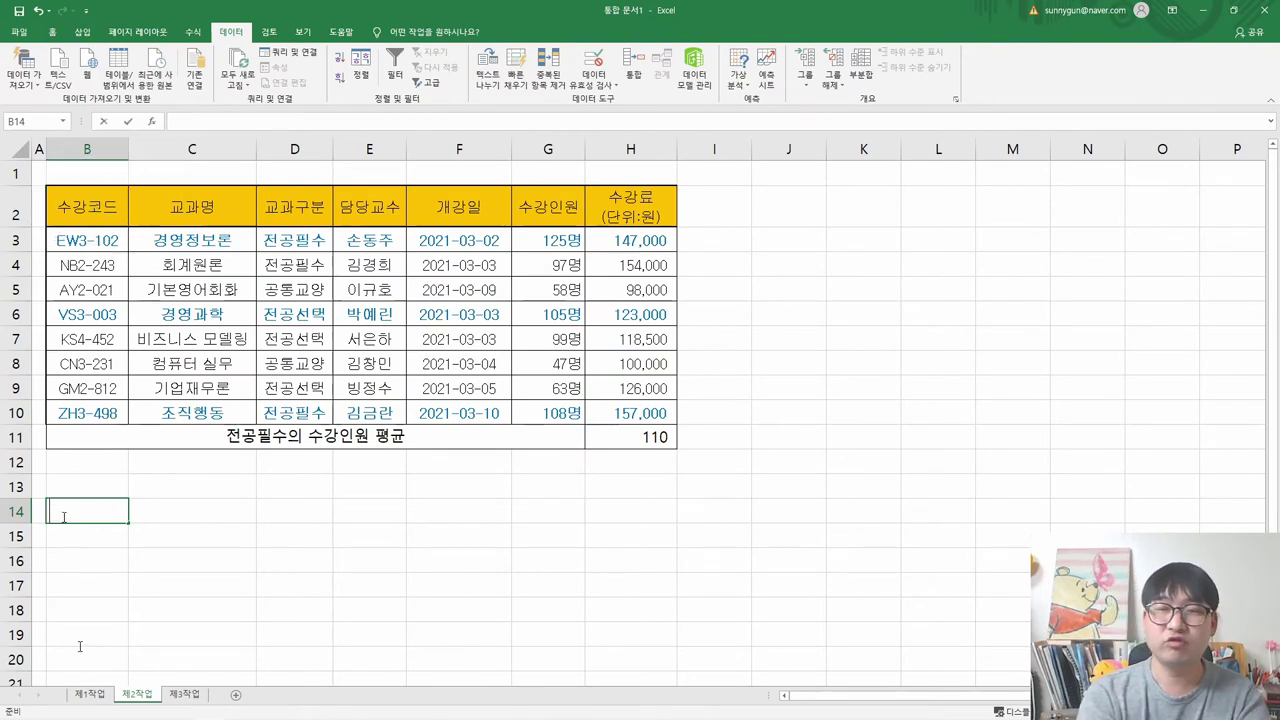
text(수강)
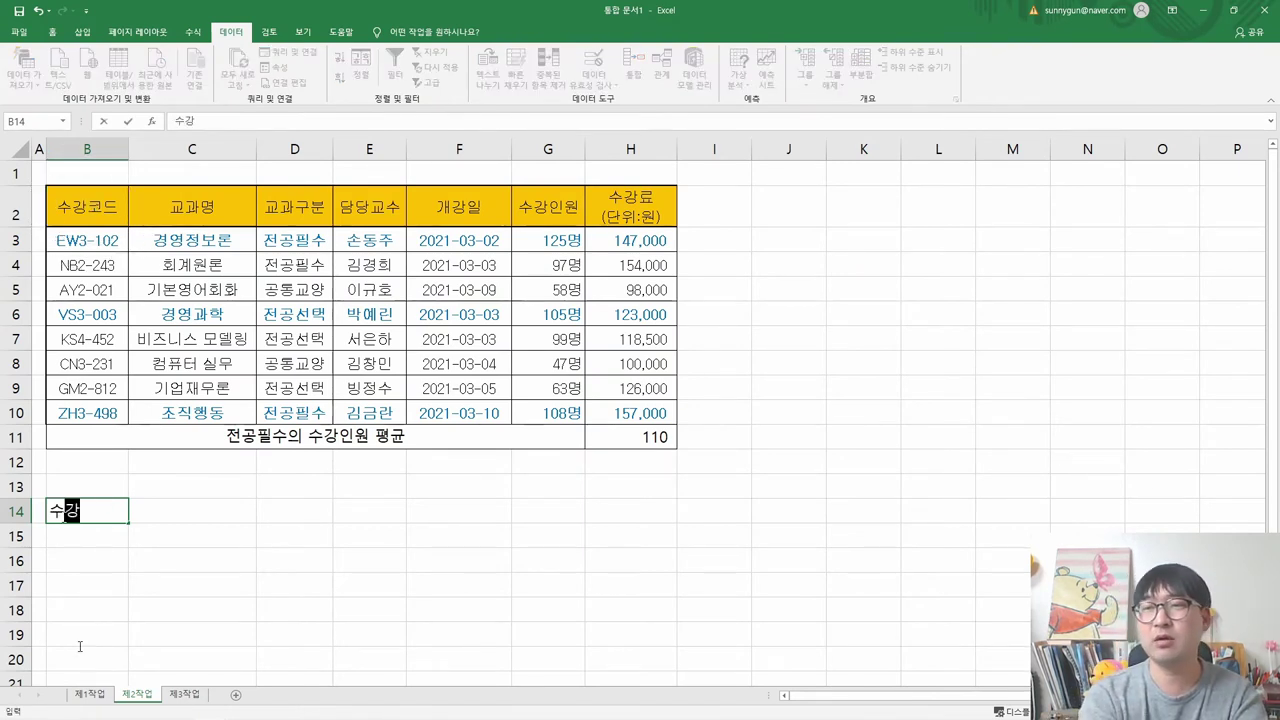
text(ㄹㅗ드)
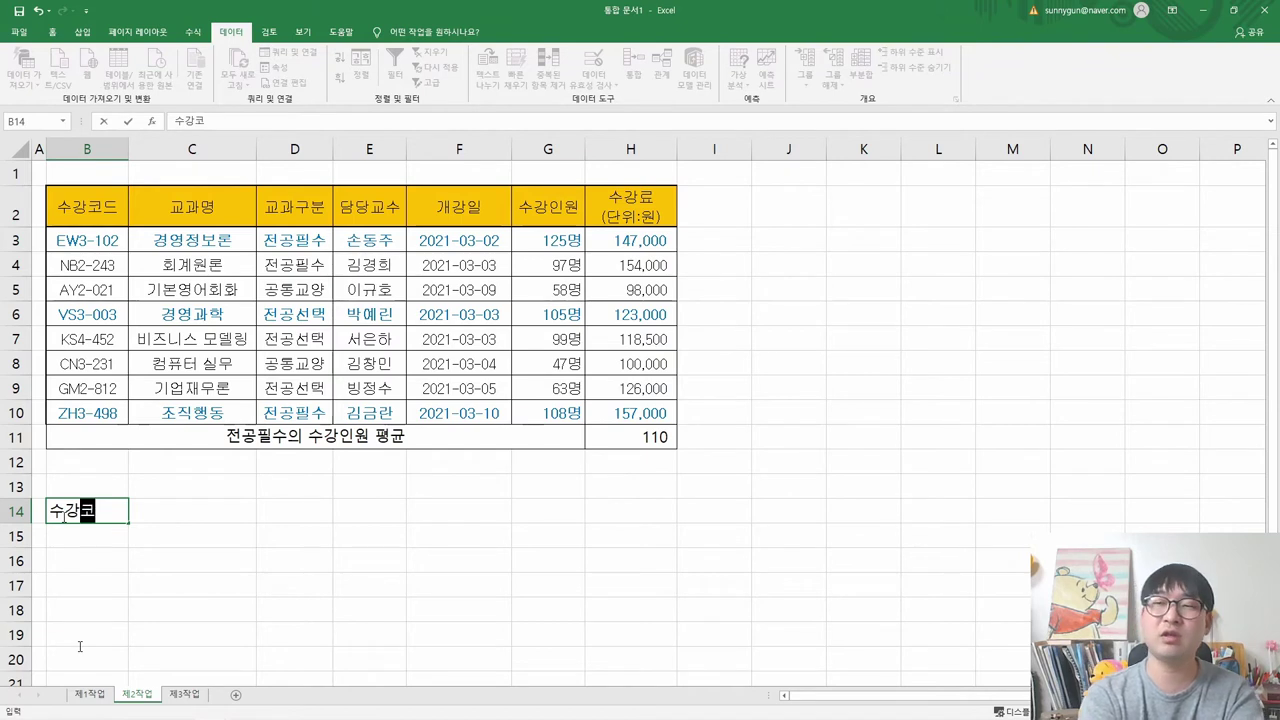
key(Escape)
Copy the 수강코드 header from B2 into B14 as the first criteria heading.
click(83, 205)
key(ctrl+c)
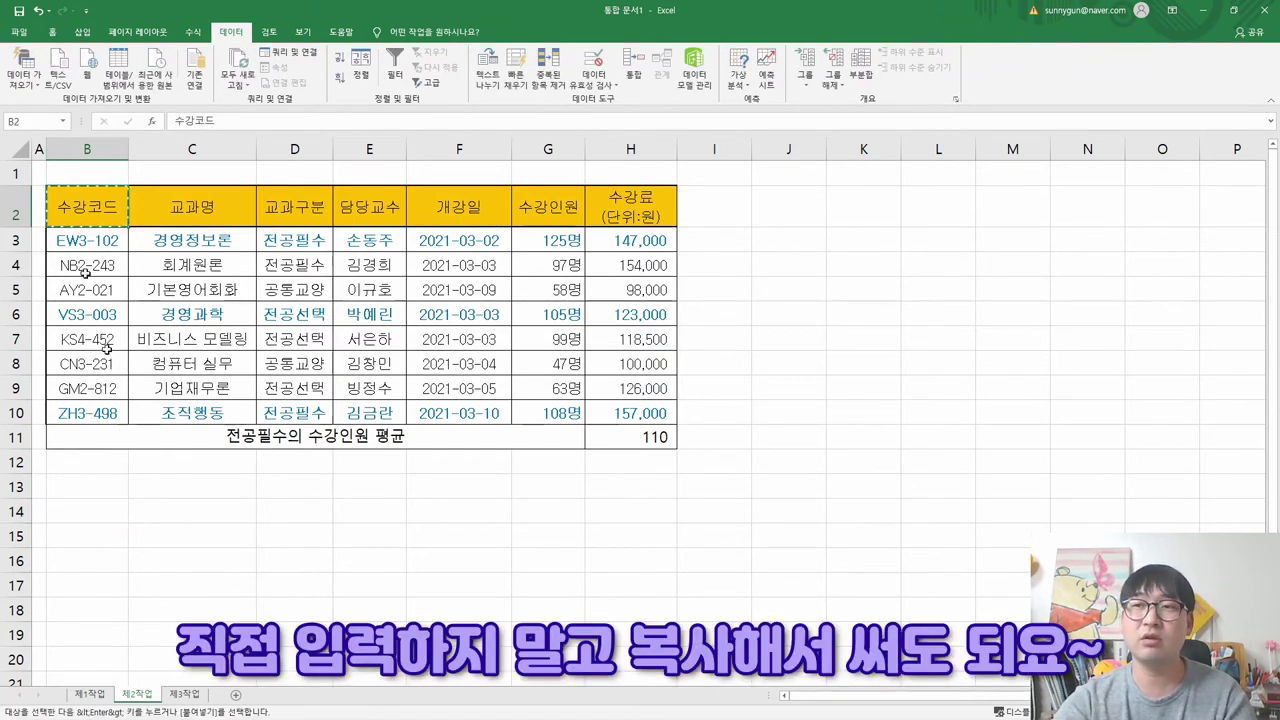
click(88, 518)
key(ctrl+v)
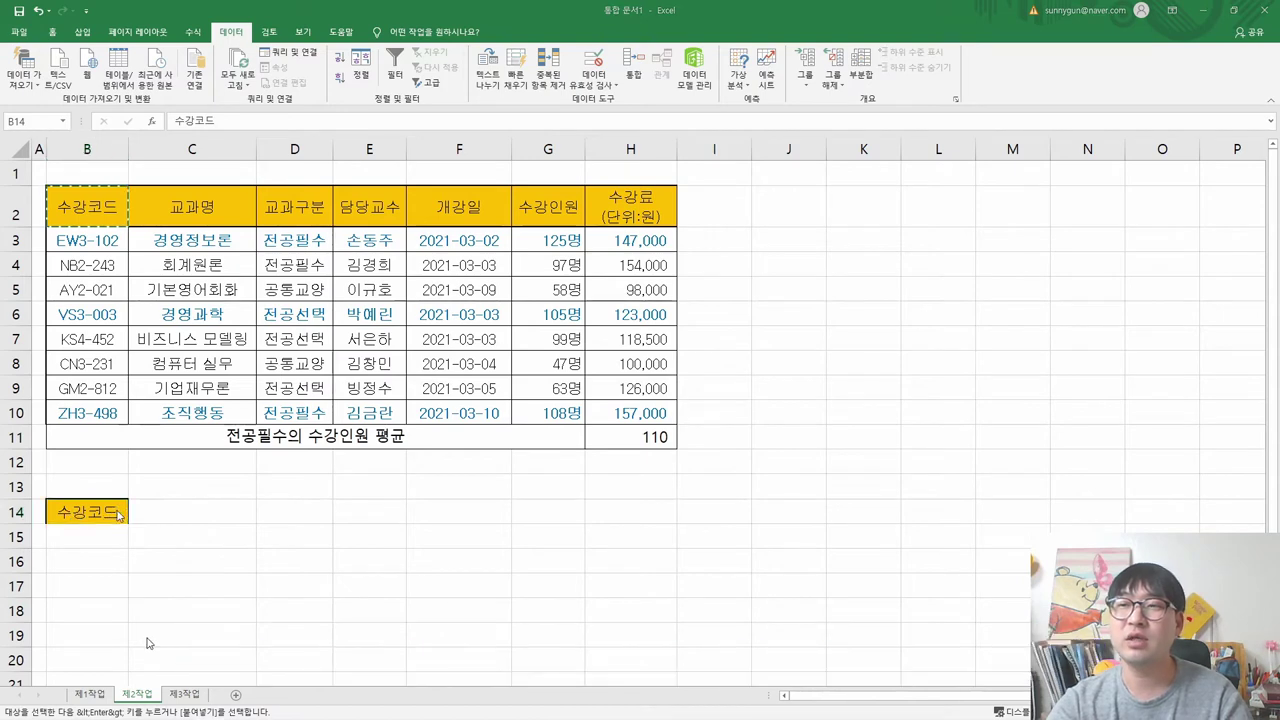
Enter the criterion K* in B15 under 수강코드, checking it against the 'K'로 시작 condition in the PDF.
key(alt+Tab)
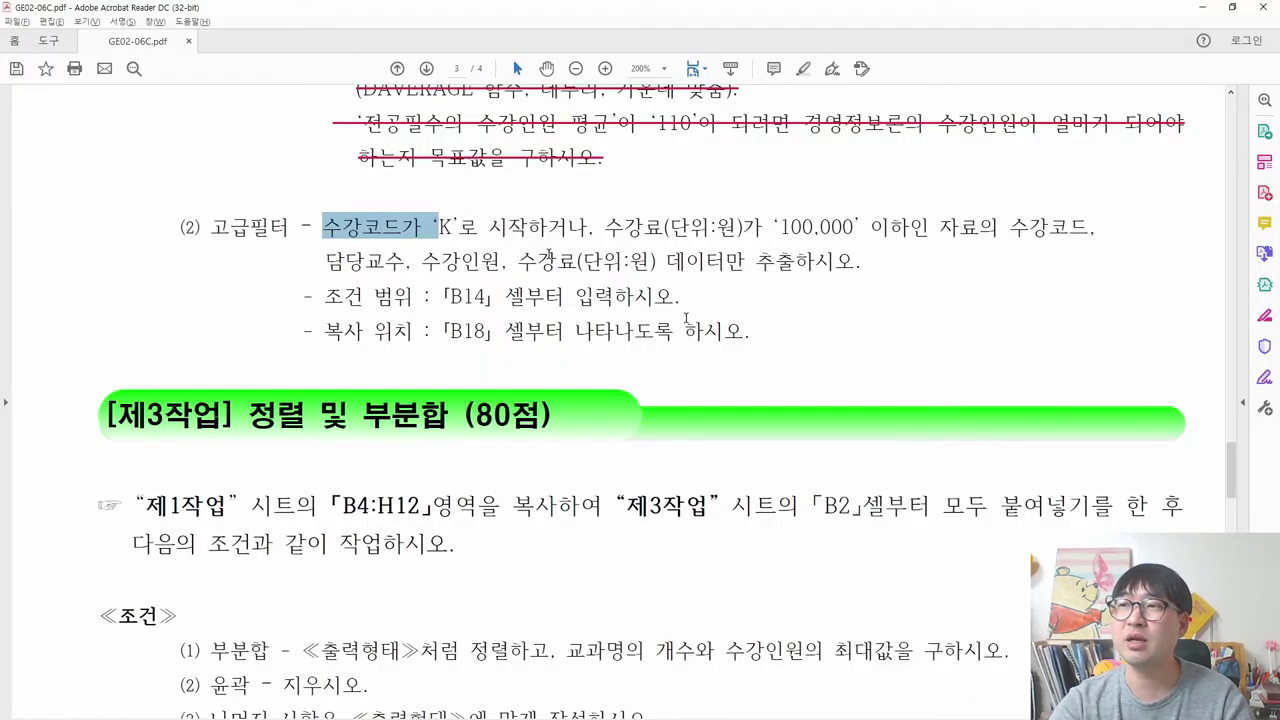
key(alt+Tab)
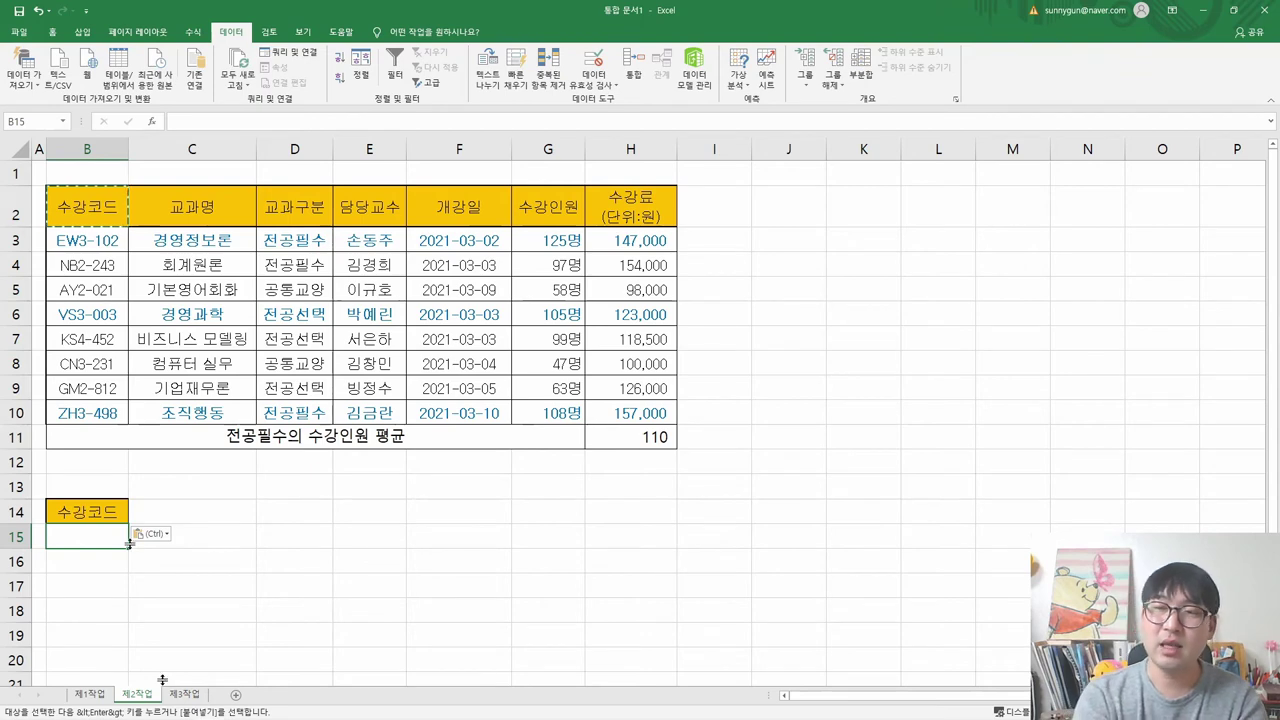
text(K)
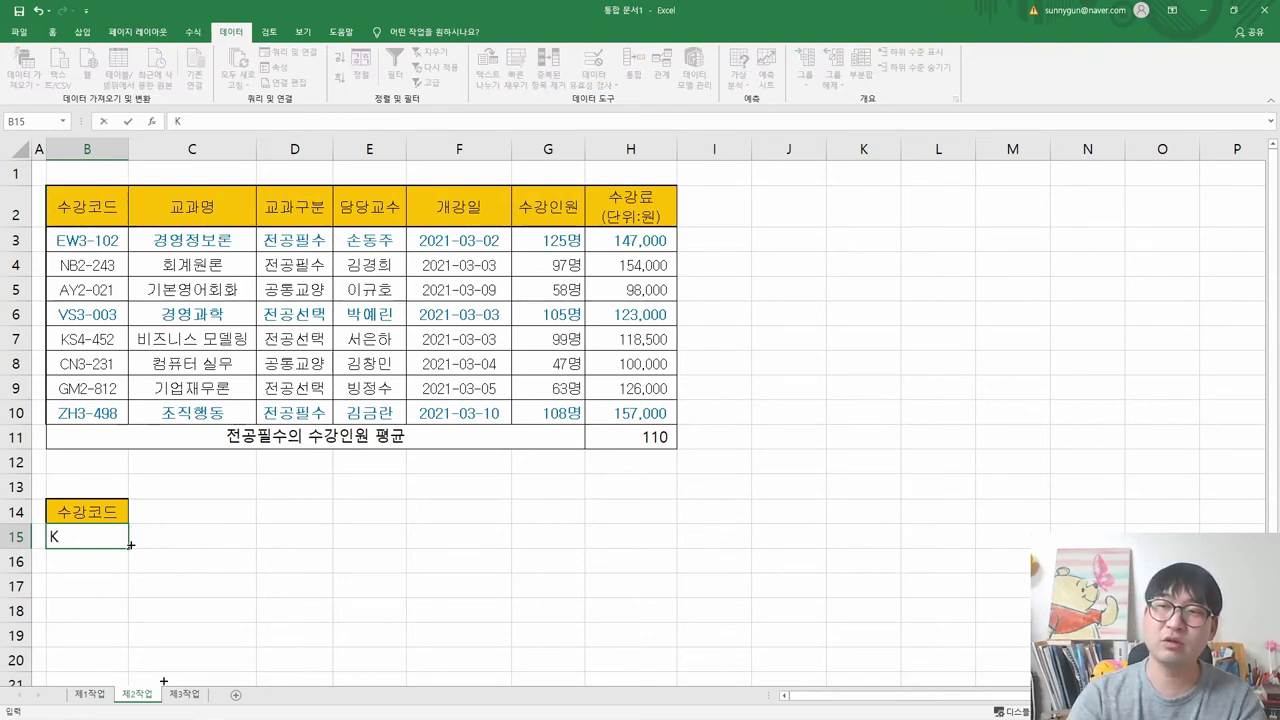
key(alt+Tab)
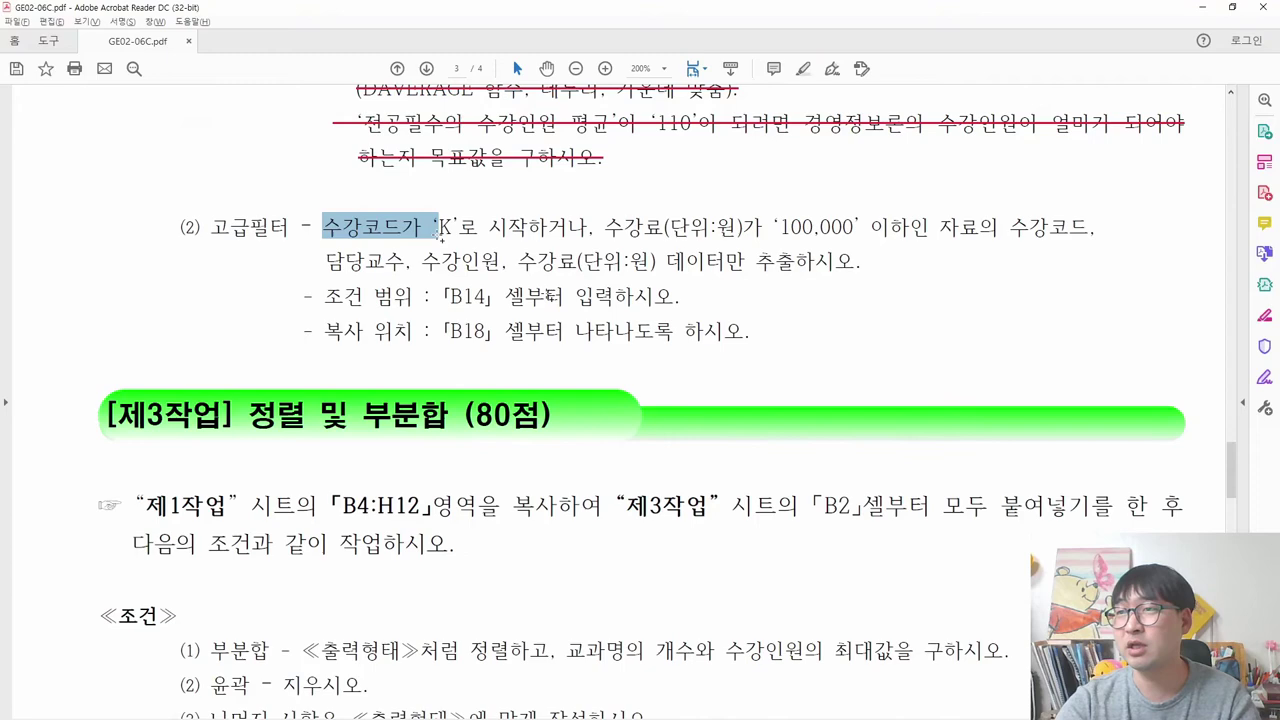
key(alt+Tab)
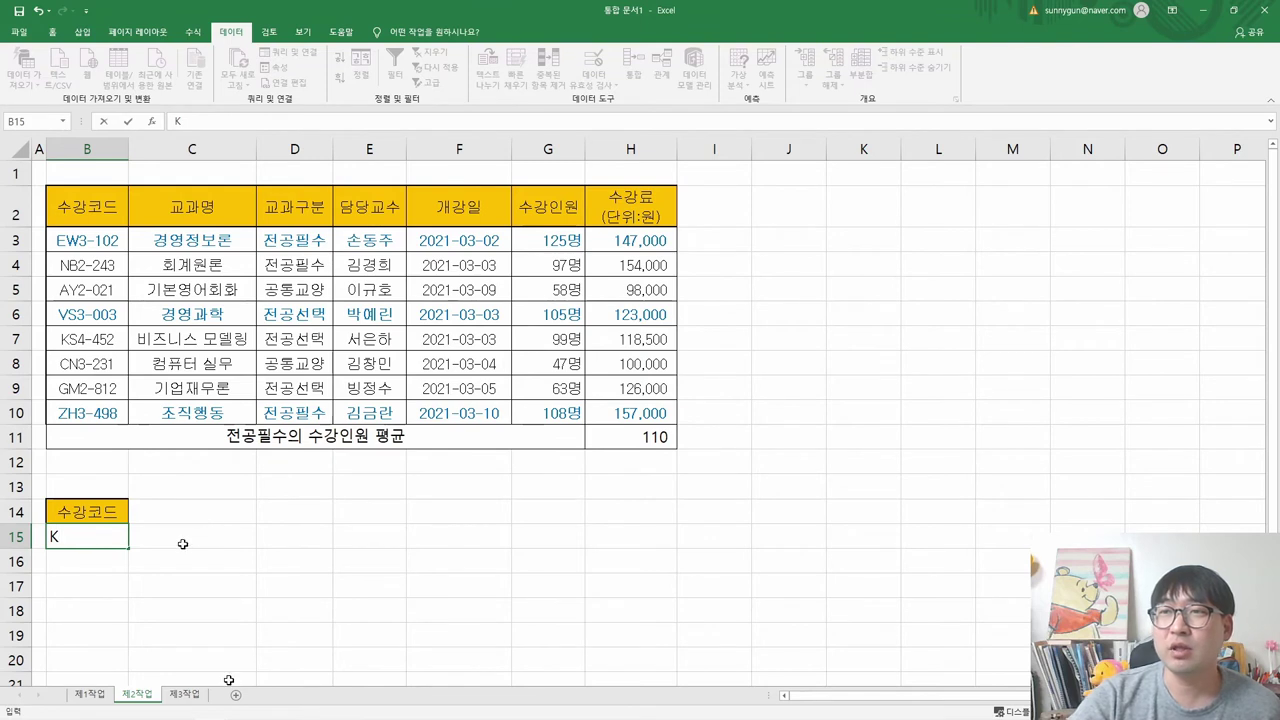
text(*)
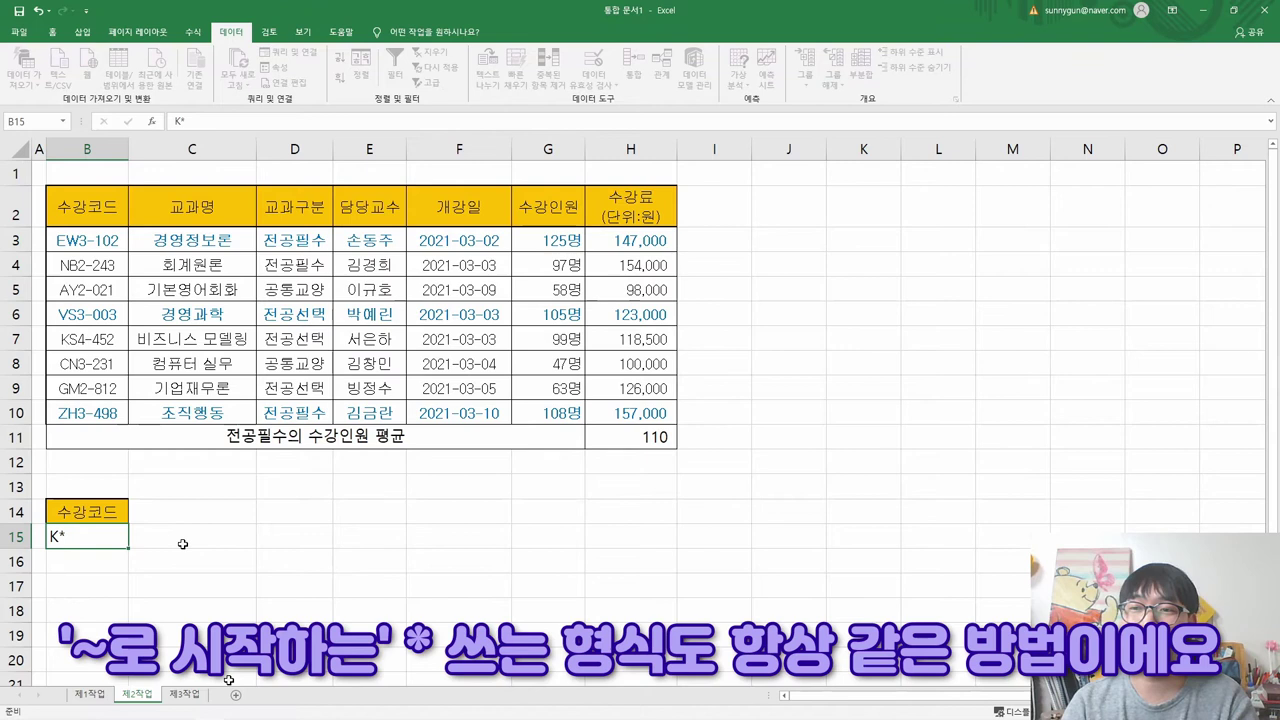
key(Return)
click(105, 536)
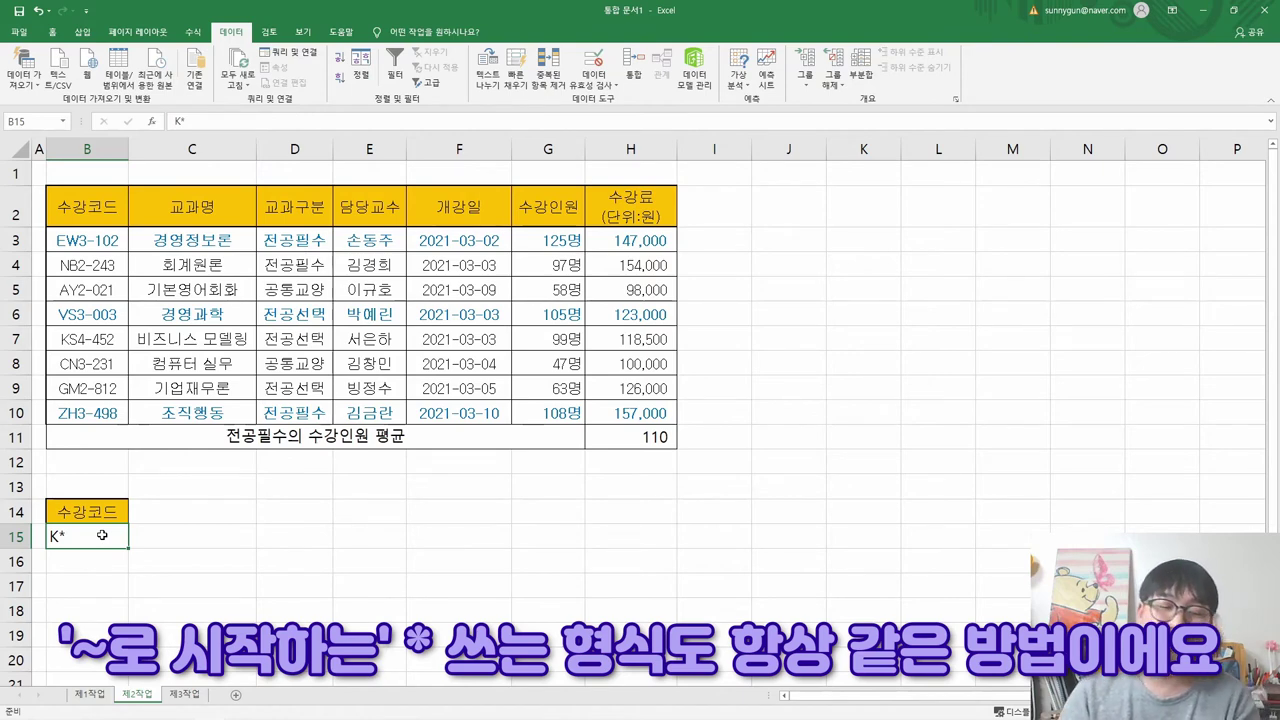
key(alt+Tab)
drag(438, 228, 522, 232)
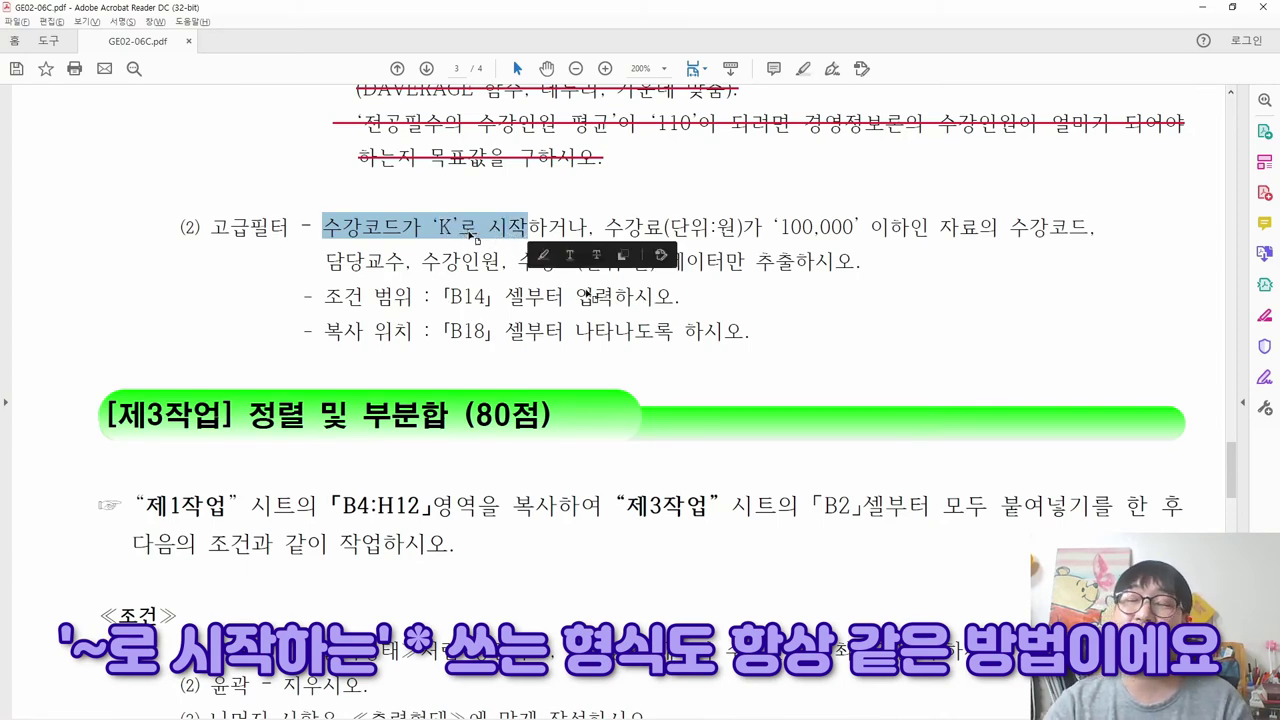
key(alt+Tab)
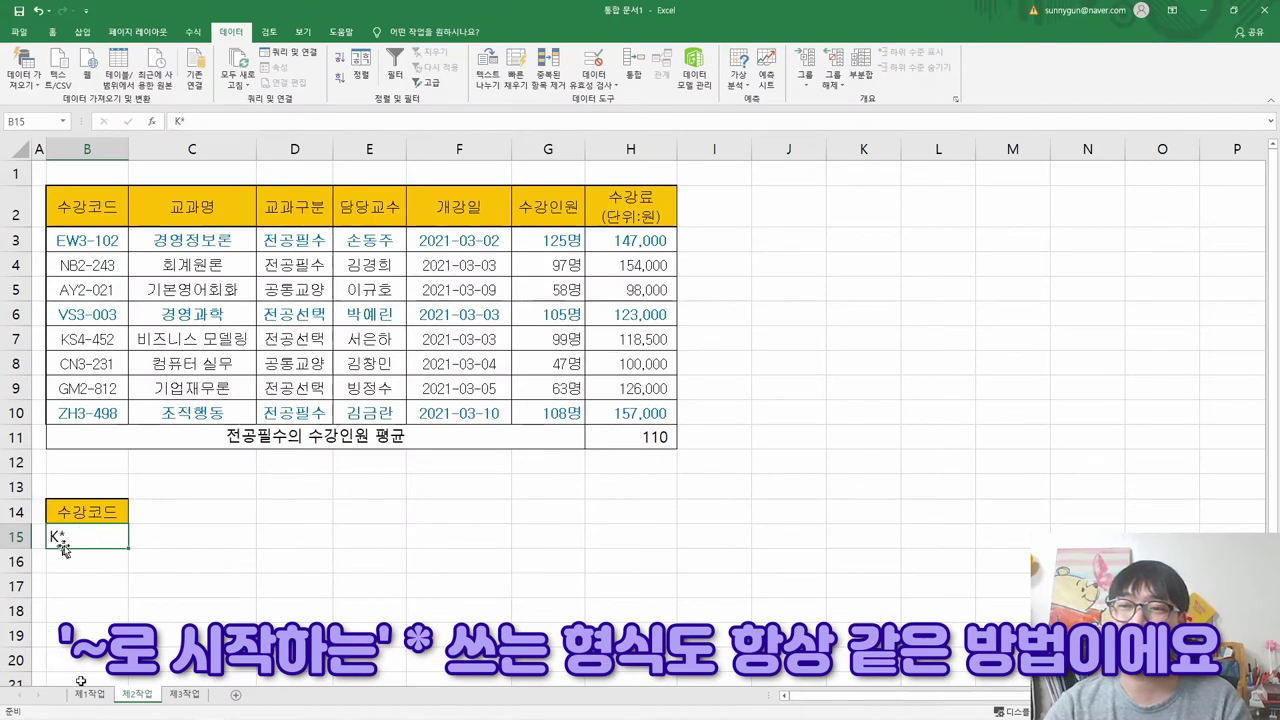
Read the 수강료(단위:원) condition in the PDF and copy that header from H2 into C14.
key(alt+Tab)
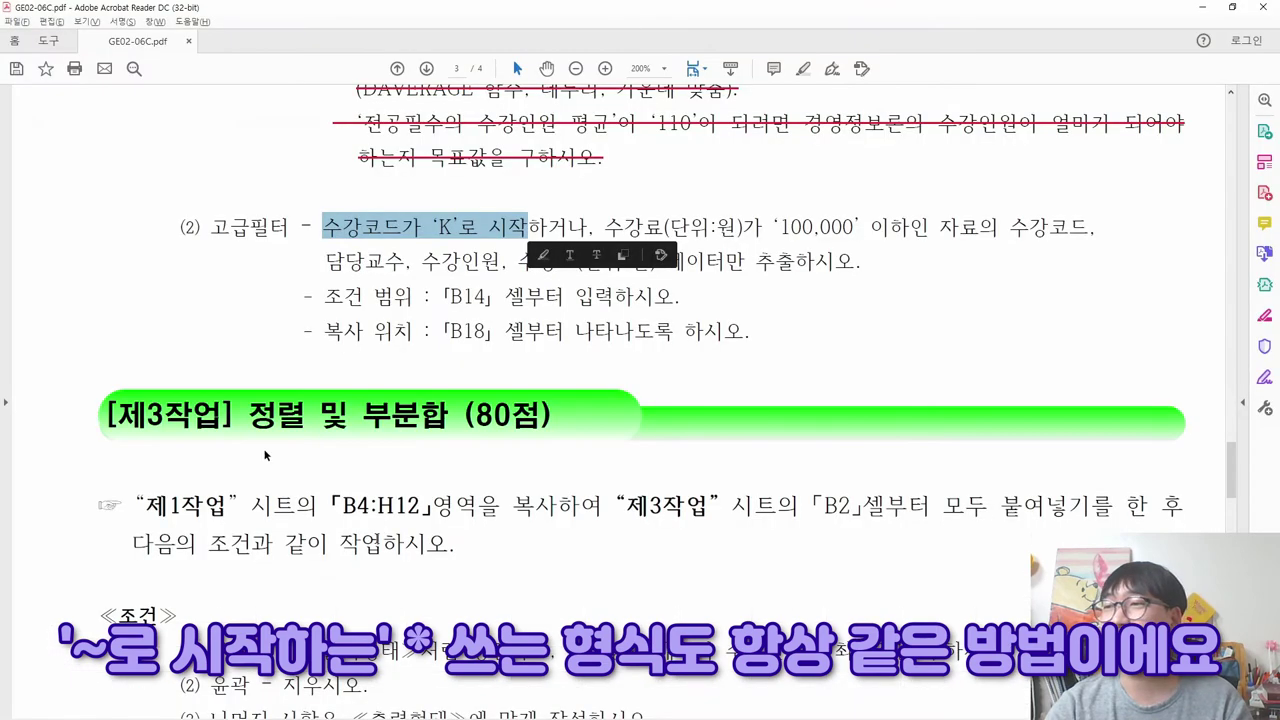
click(626, 213)
drag(603, 228, 885, 237)
key(alt+Tab)
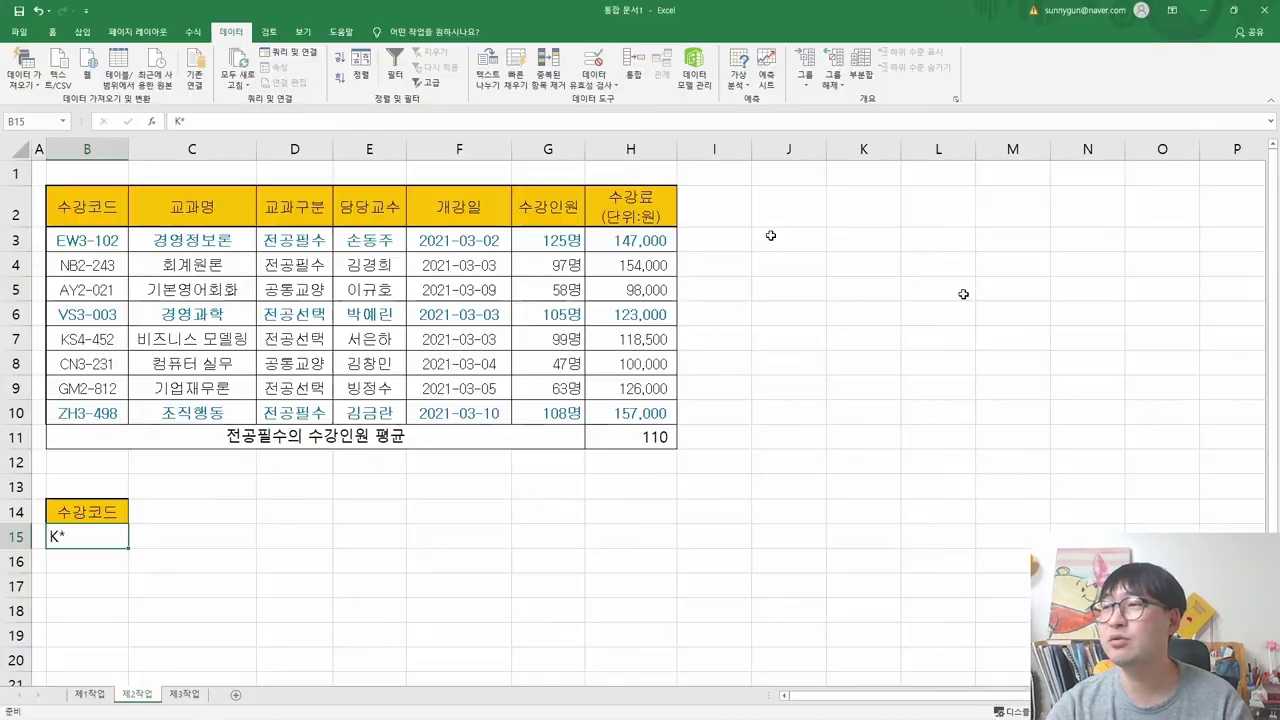
click(616, 215)
key(ctrl+c)
click(188, 511)
key(ctrl+v)
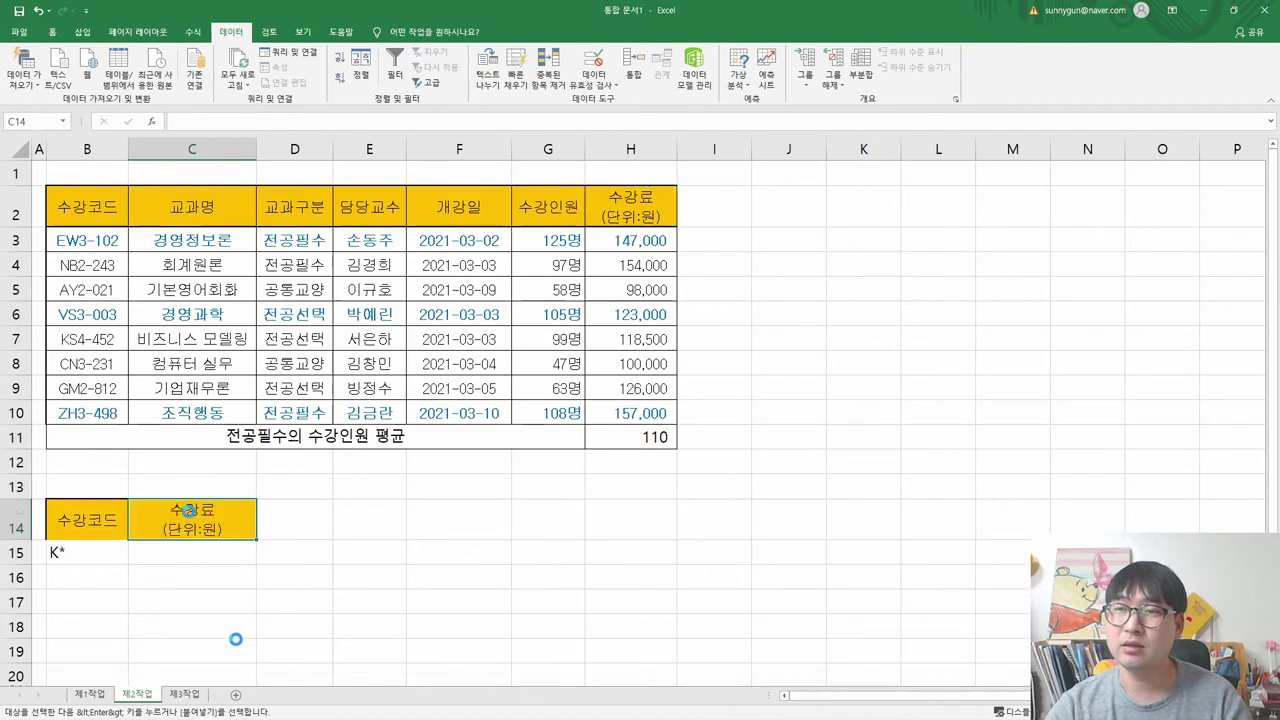
Enter the criterion <=100000 in C15 under the 수강료(단위:원) header.
click(192, 550)
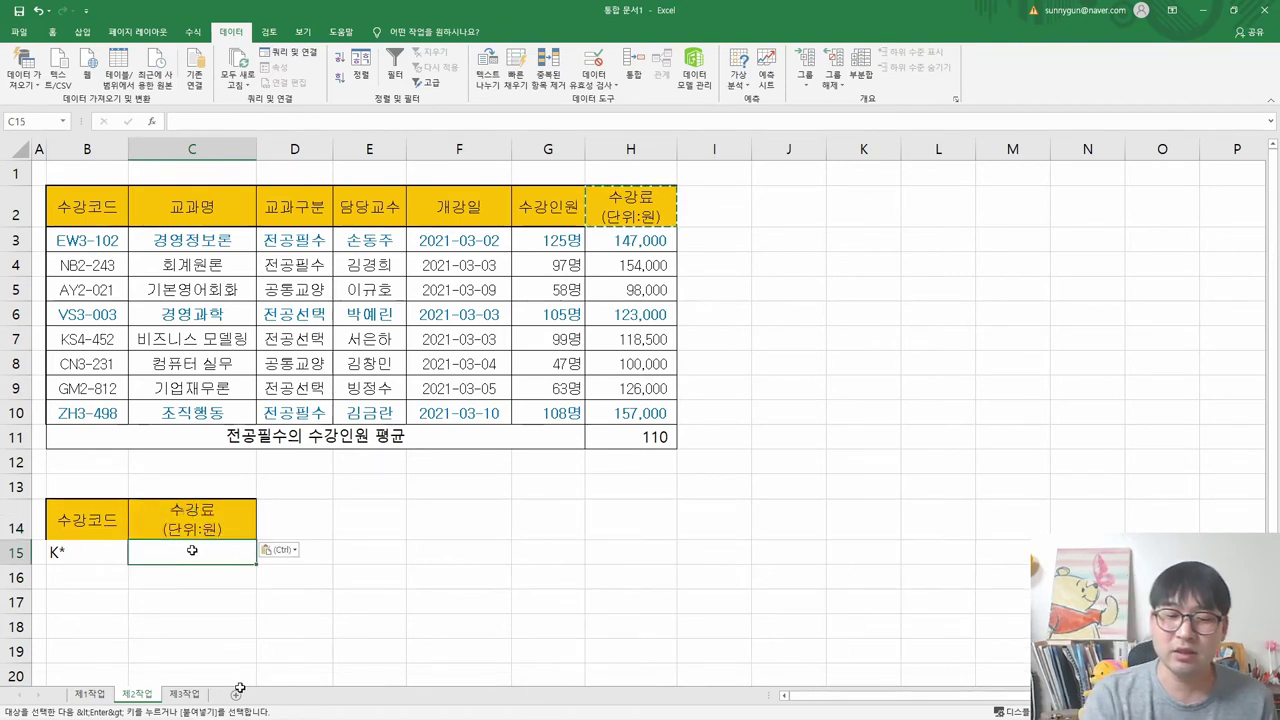
text(<=100000)
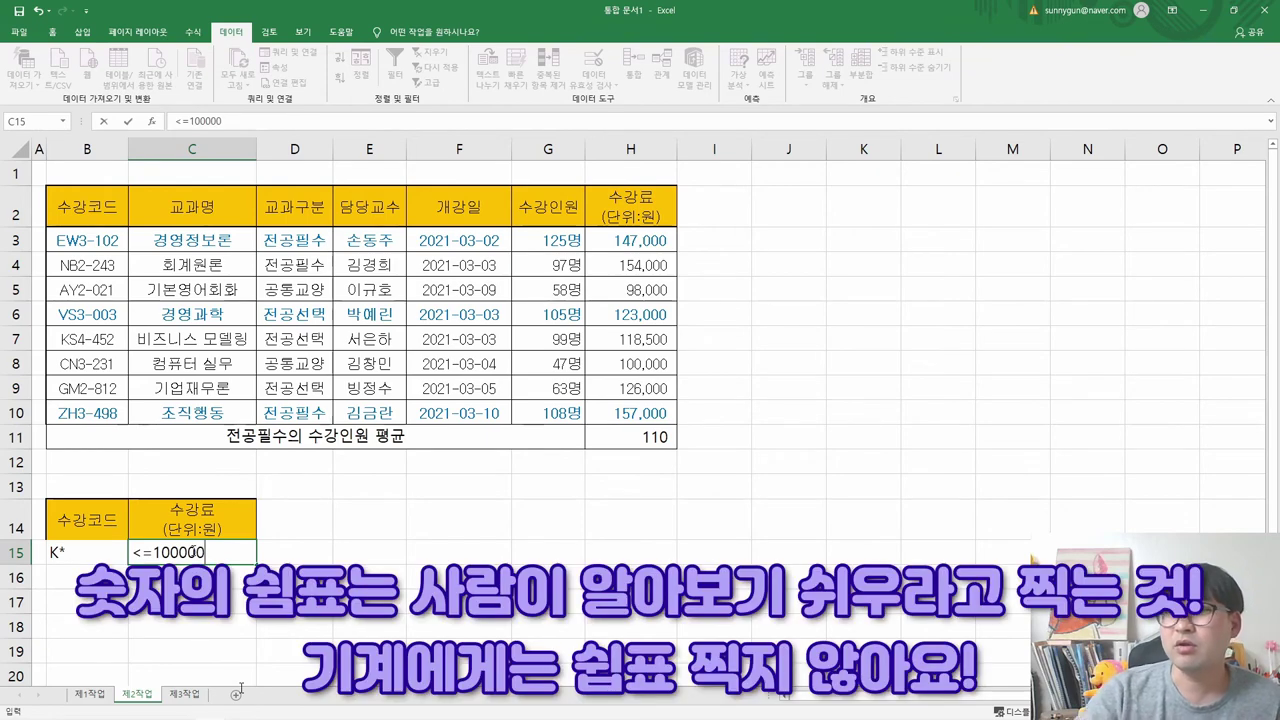
key(Return)
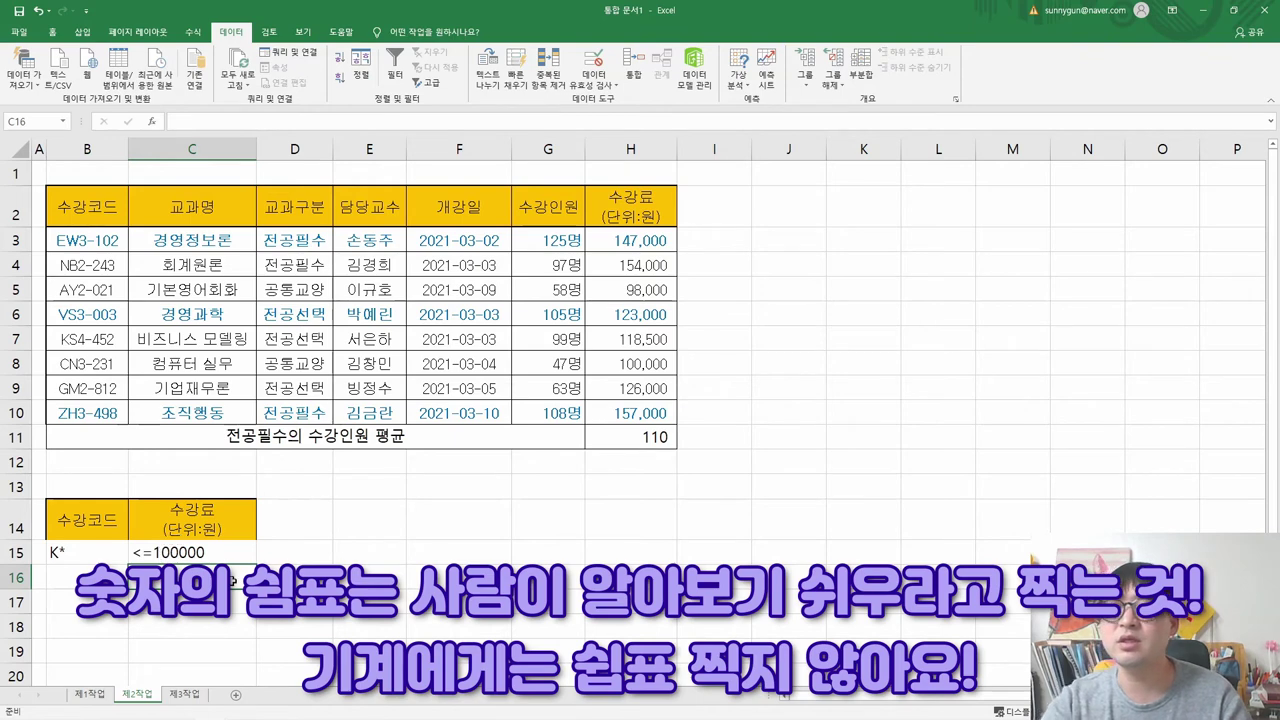
Examine the connective 하거나 between the two 고급필터 conditions in the PDF to determine whether they combine as AND or OR.
key(alt+Tab)
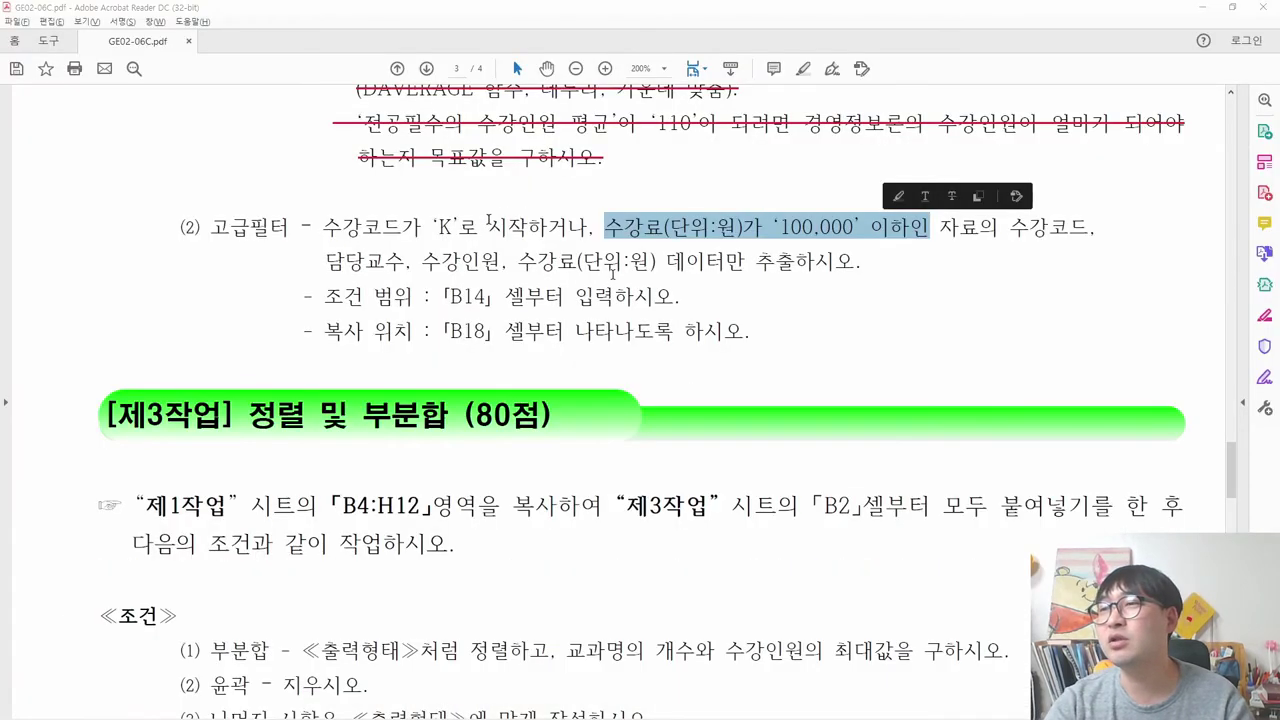
key(alt+Tab)
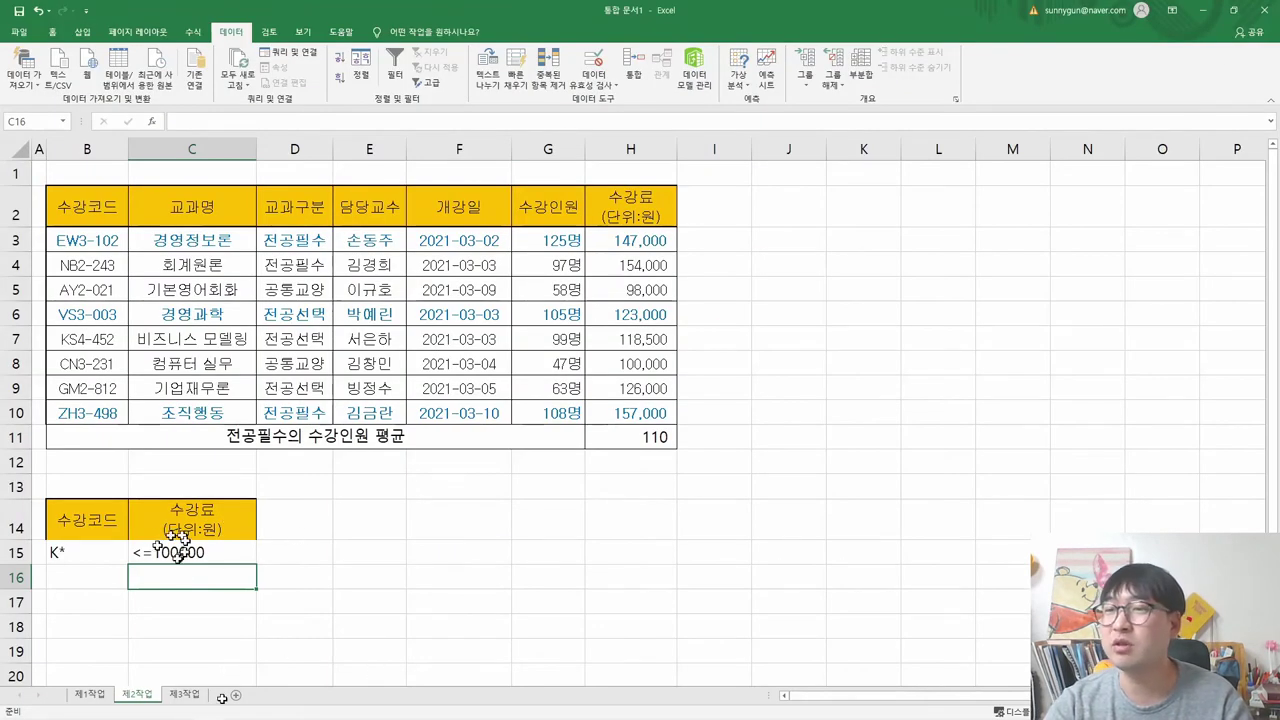
key(alt+Tab)
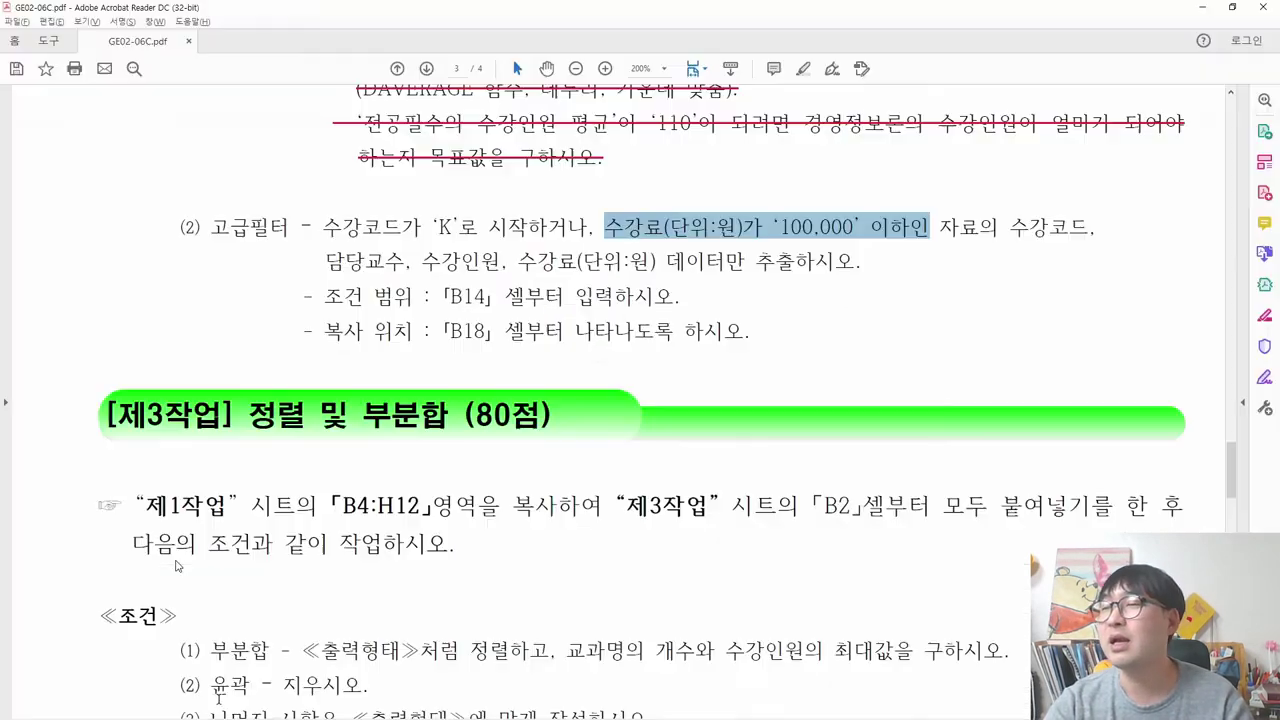
click(880, 298)
drag(211, 230, 287, 234)
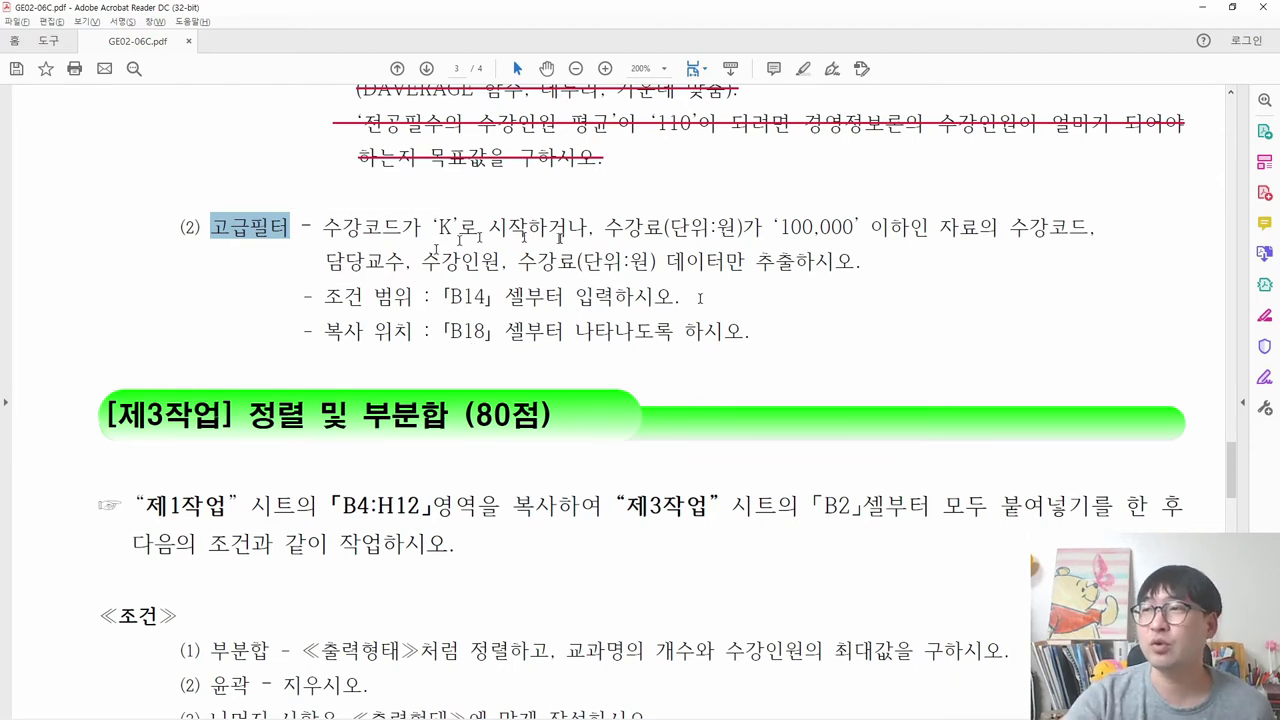
drag(527, 228, 585, 243)
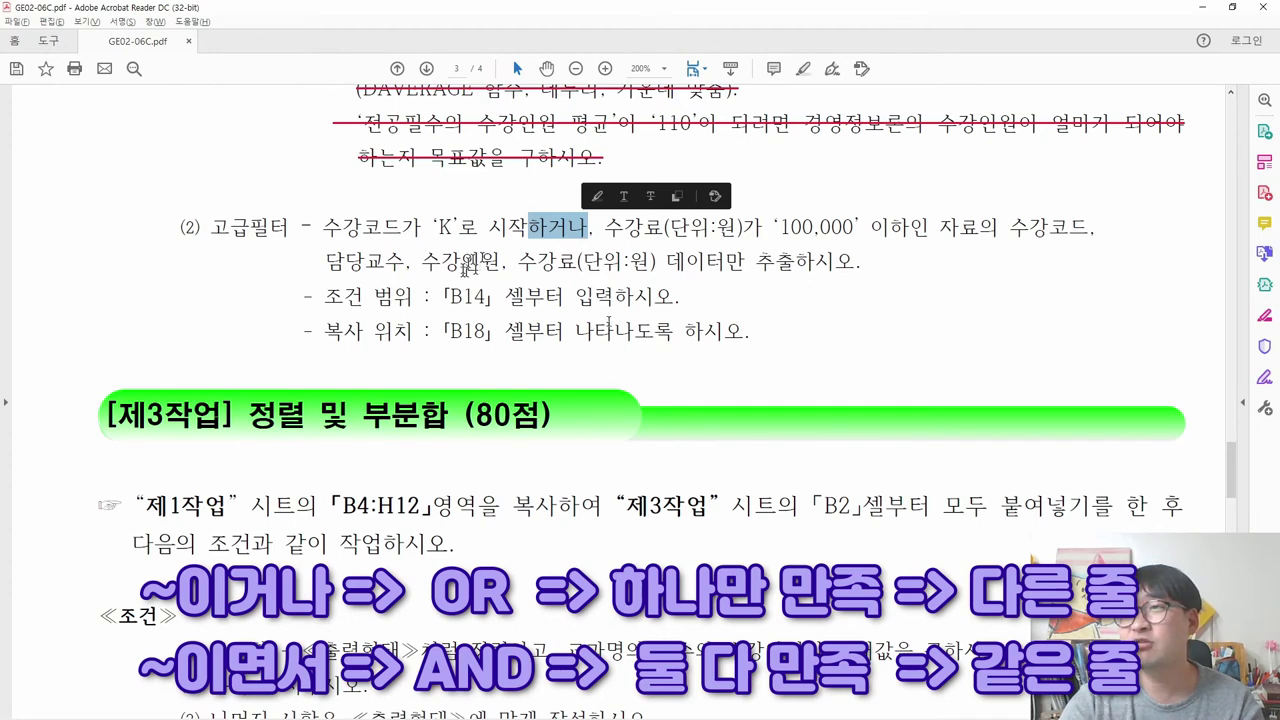
Review in Excel the criteria headers in B14:C14 and the row placement of the conditions in B15:C15.
key(alt+Tab)
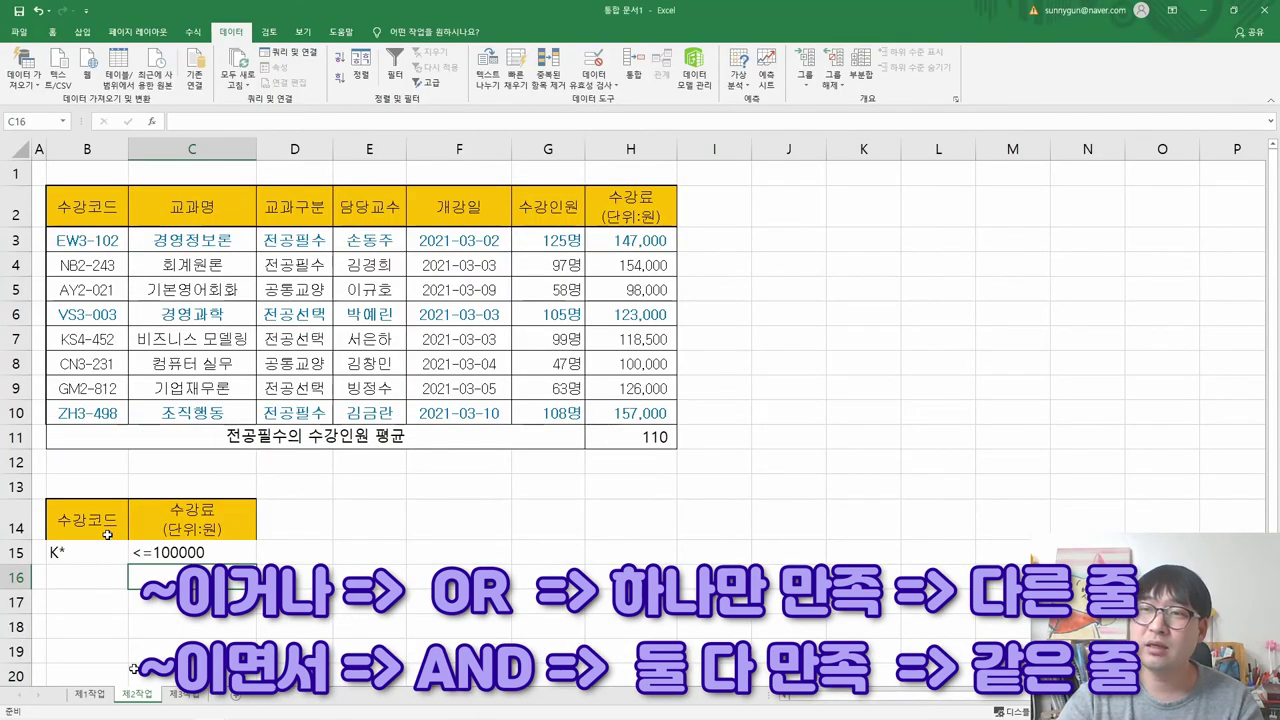
scroll(114, 520, down, 2)
drag(106, 366, 161, 387)
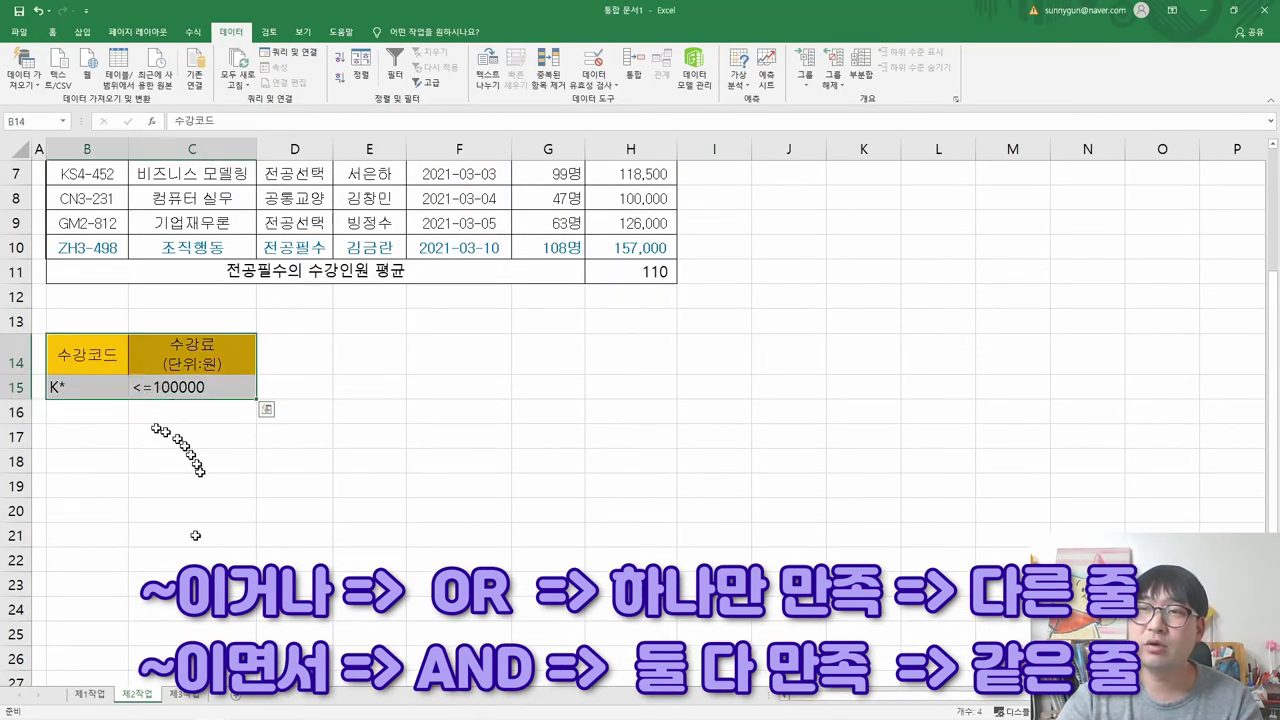
click(110, 413)
mouse_move(92, 360)
mouse_down()
mouse_move(161, 360)
mouse_move(75, 354)
mouse_up()
double_click(120, 354)
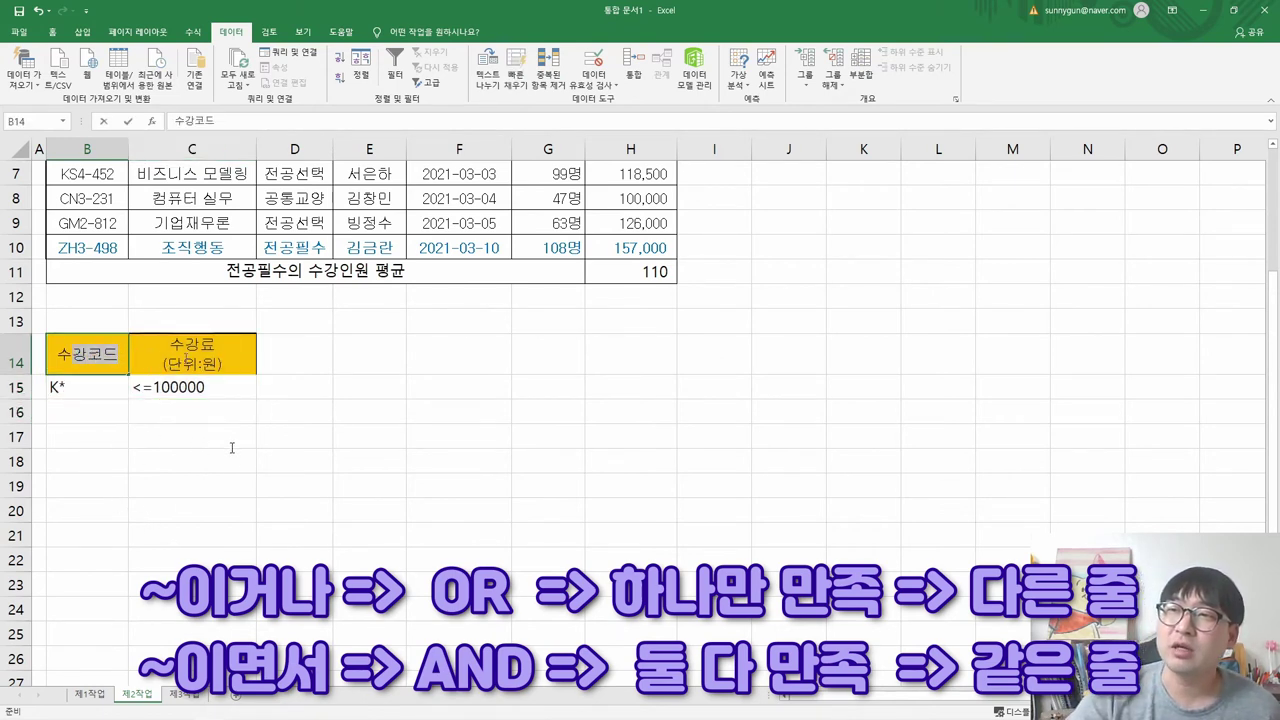
key(Return)
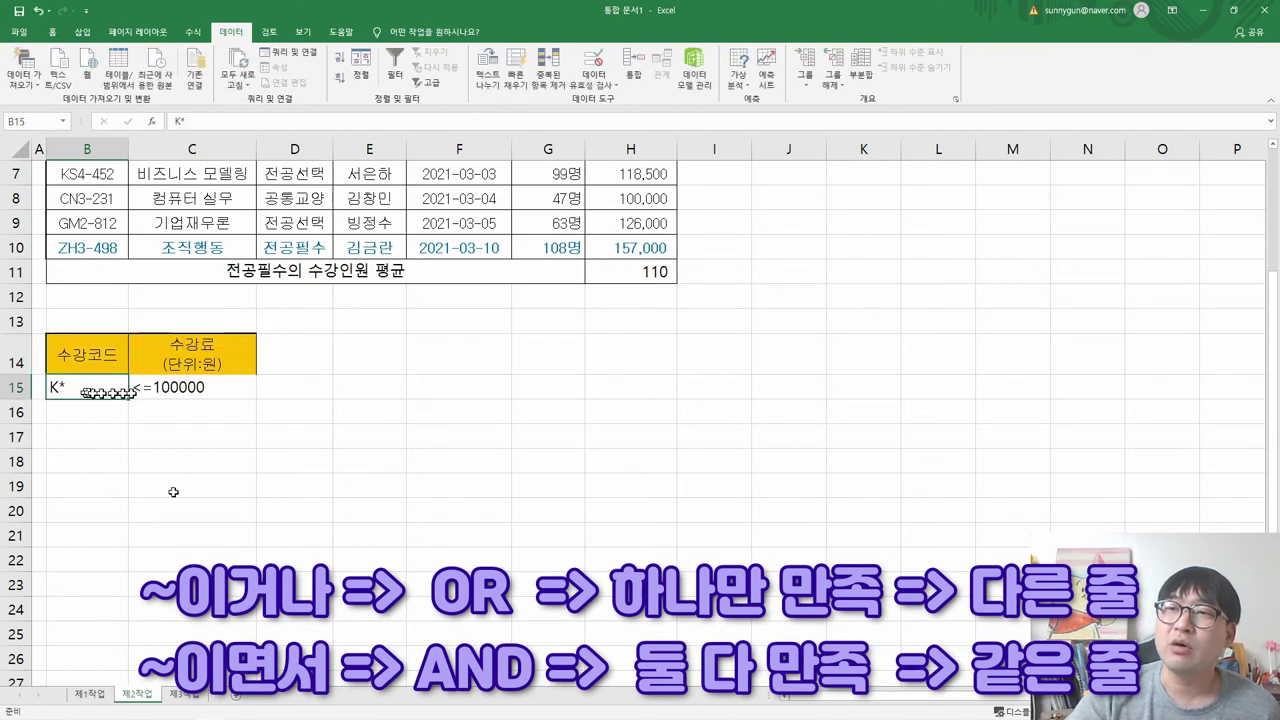
drag(100, 392, 160, 390)
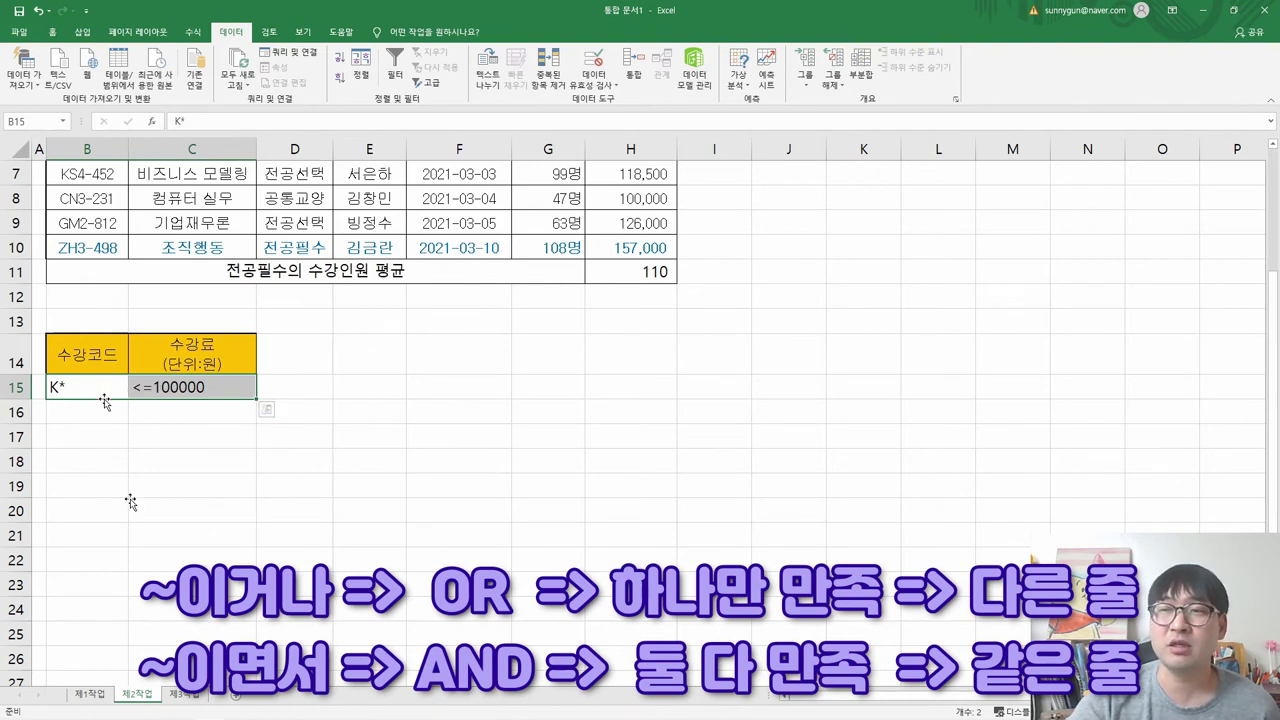
Recheck the connective 하거나 in the PDF and move the criterion <=100000 from C15 to C16 as an OR condition.
key(alt+Tab)
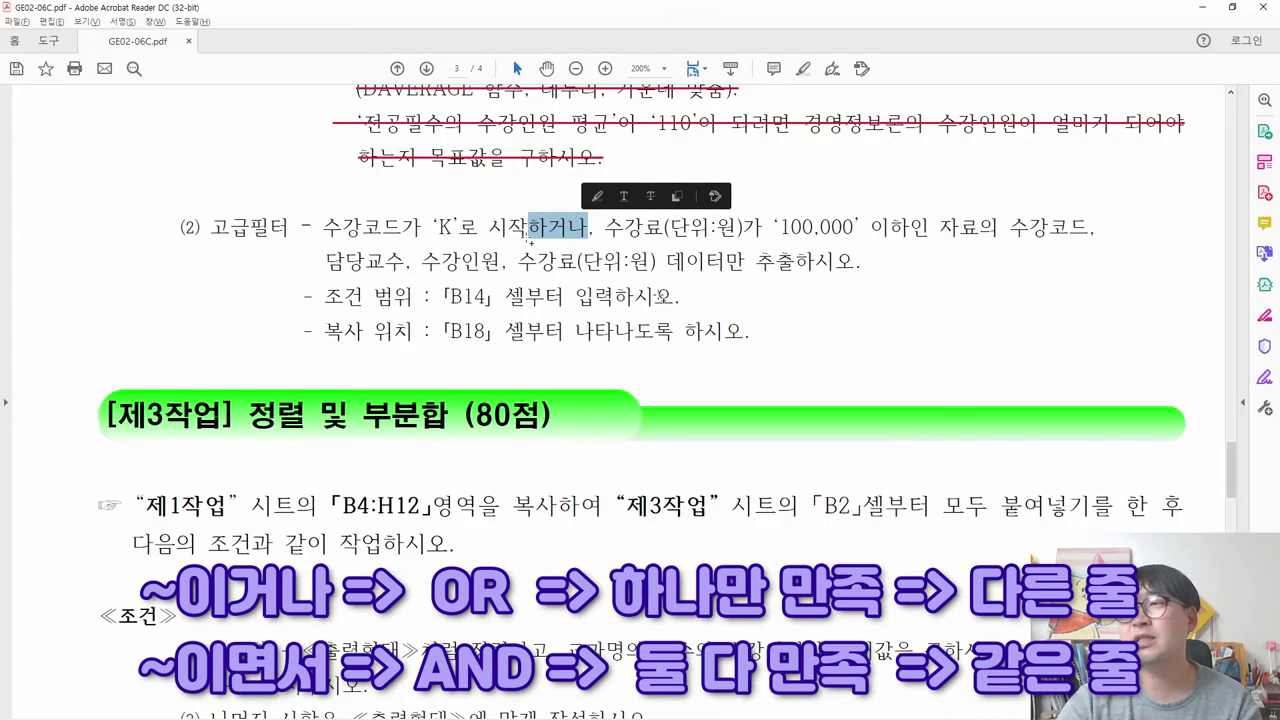
key(alt+Tab)
click(150, 440)
click(186, 392)
drag(188, 398, 182, 412)
click(302, 366)
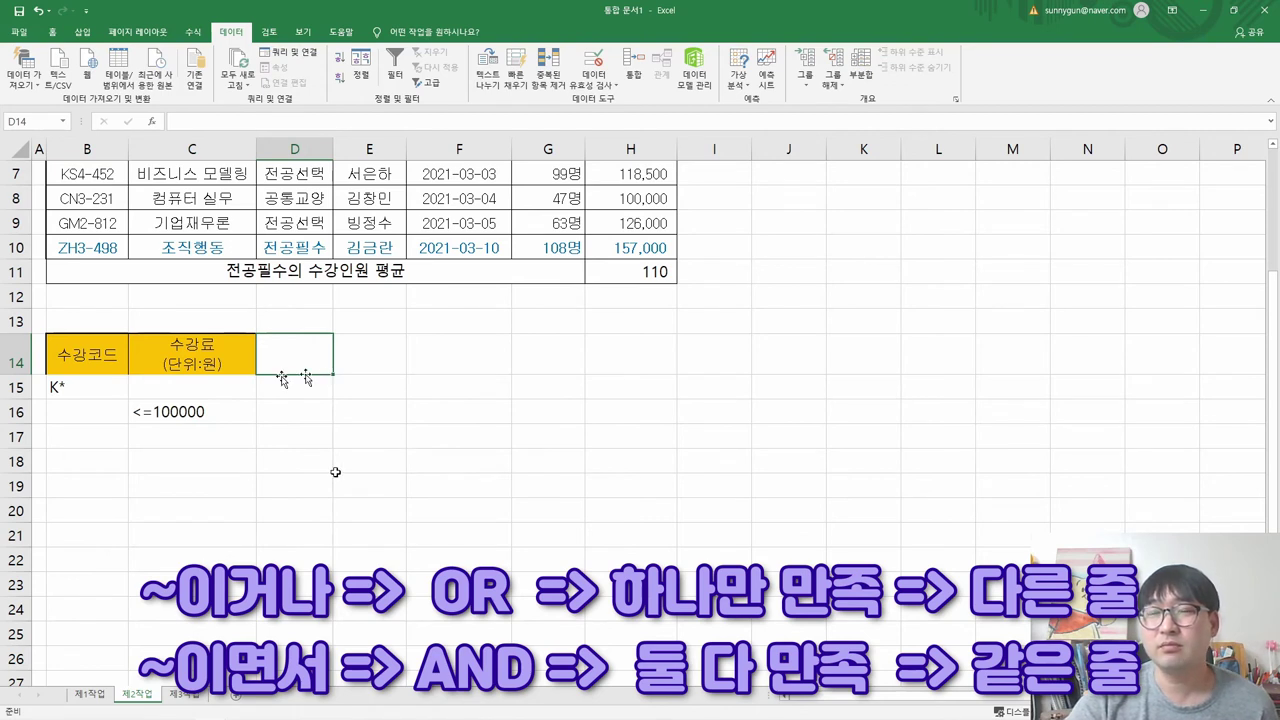
Review the criteria range B14:C16 row by row and compare its OR layout with the connective 하거나 in the PDF.
drag(80, 355, 234, 428)
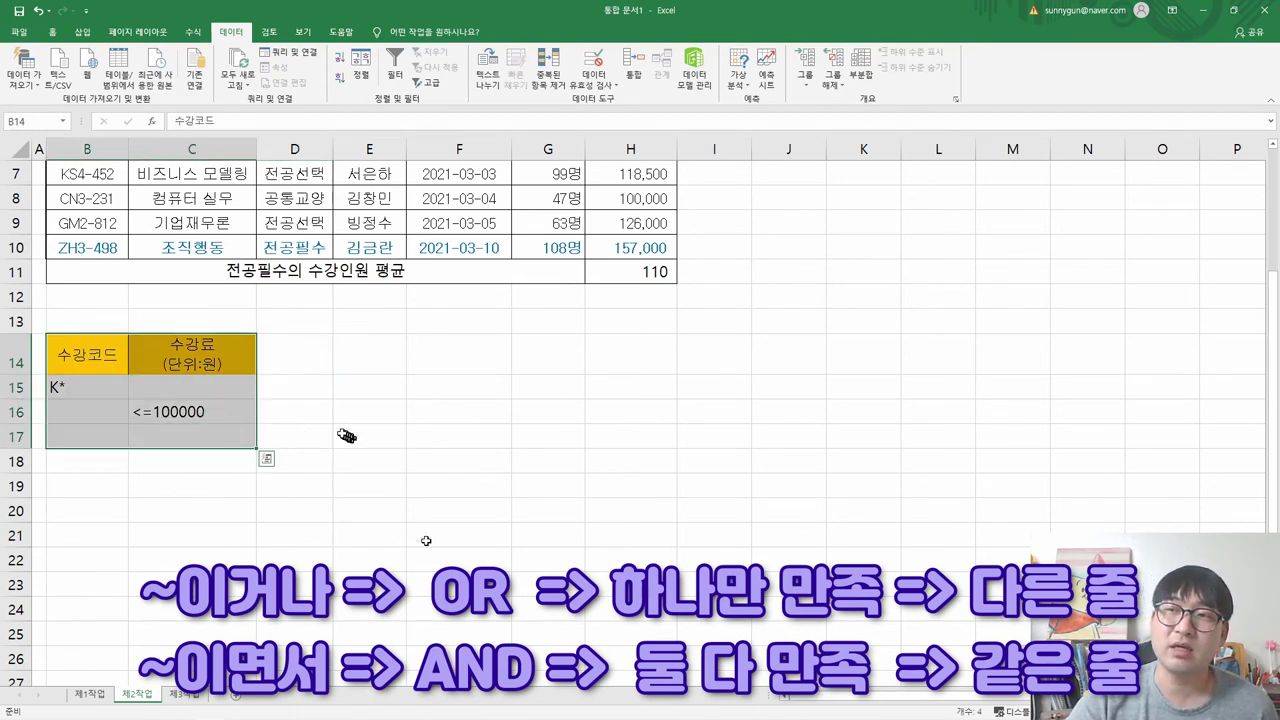
drag(112, 357, 240, 405)
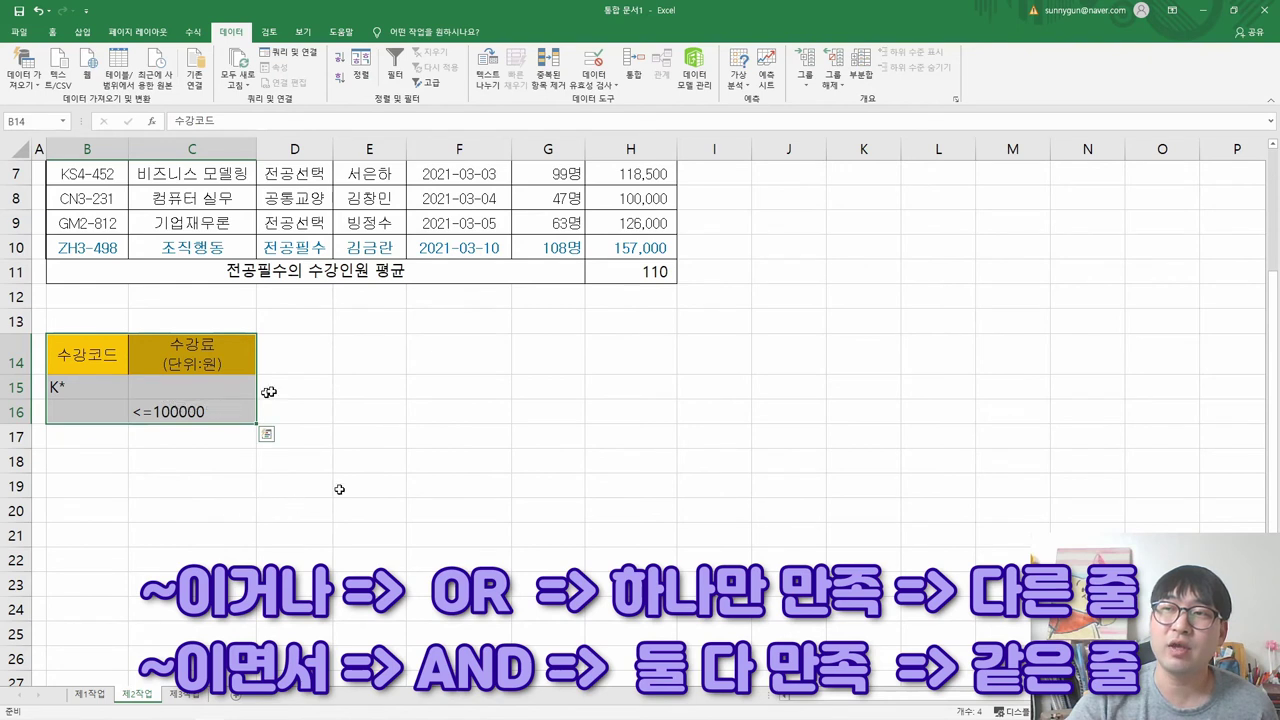
drag(80, 356, 190, 358)
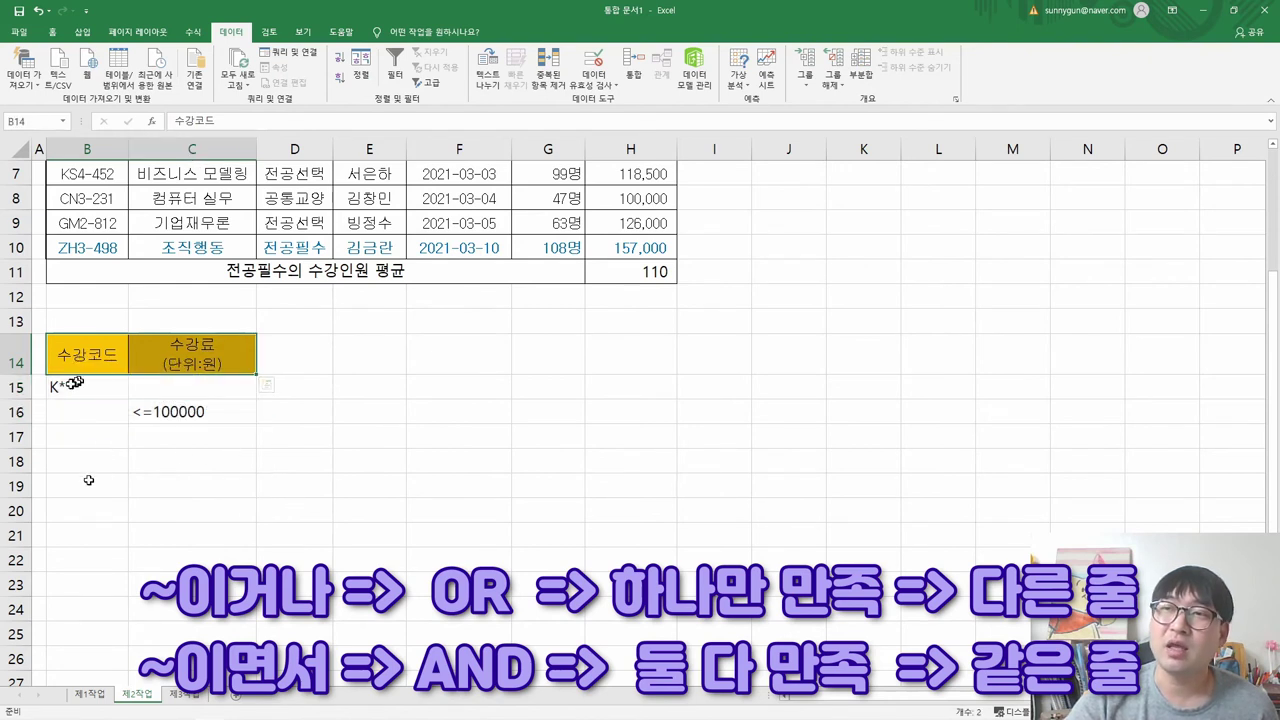
drag(74, 383, 165, 386)
drag(88, 409, 240, 422)
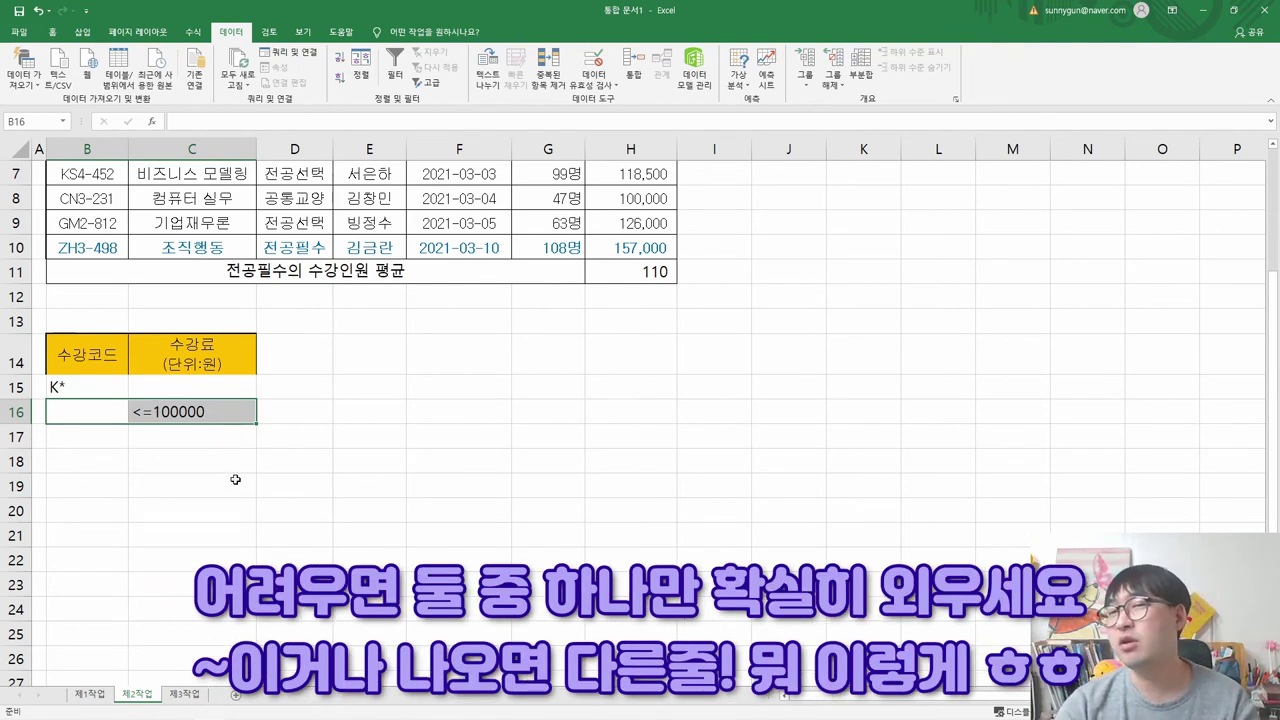
key(alt+Tab)
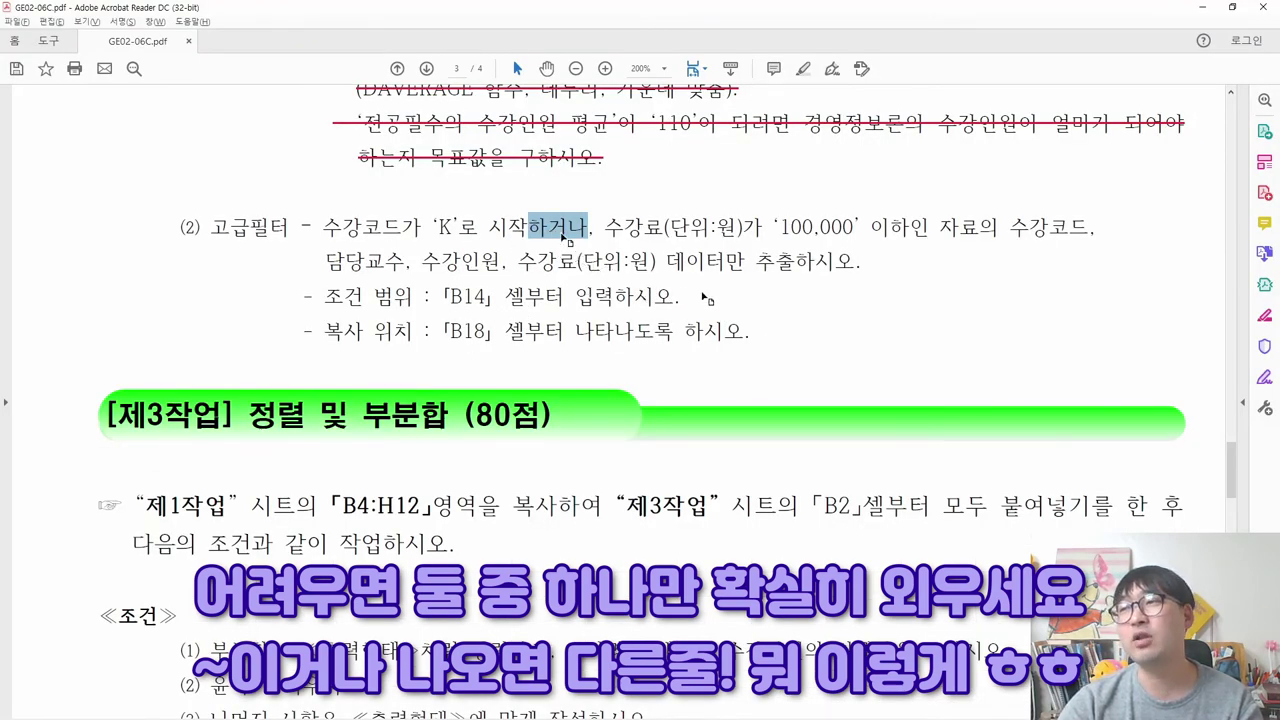
key(alt+Tab)
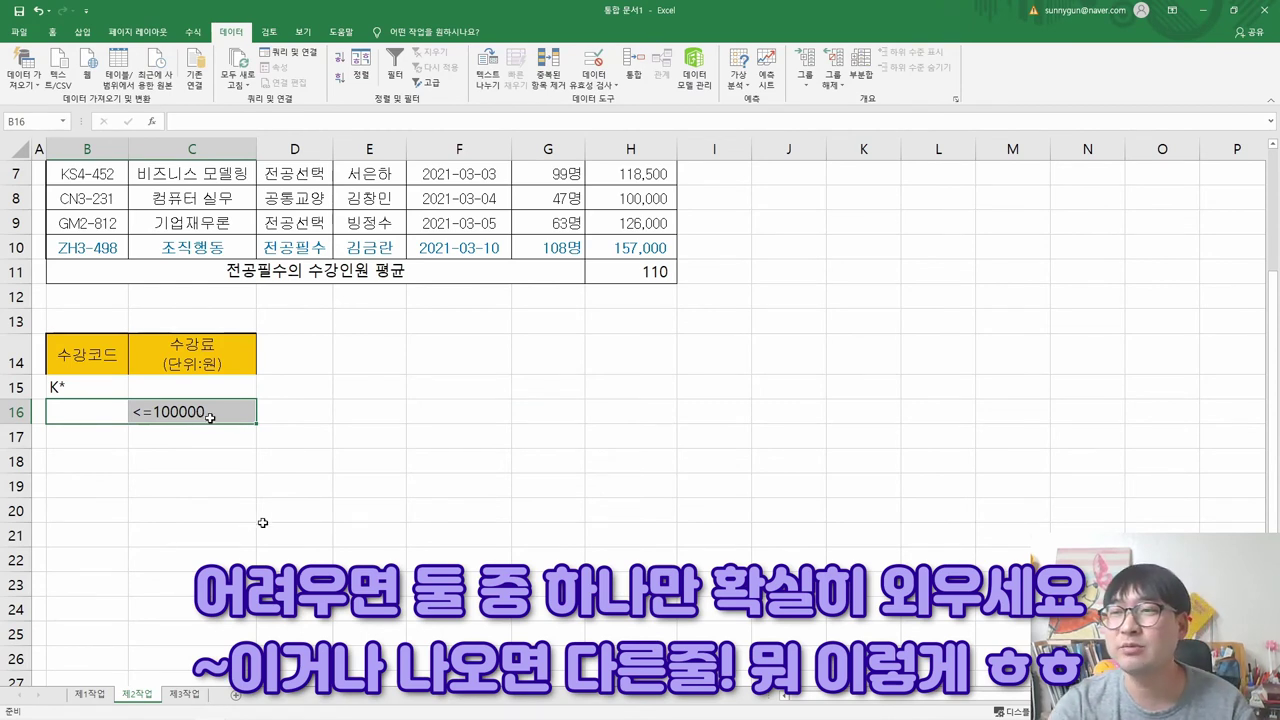
key(alt+Tab)
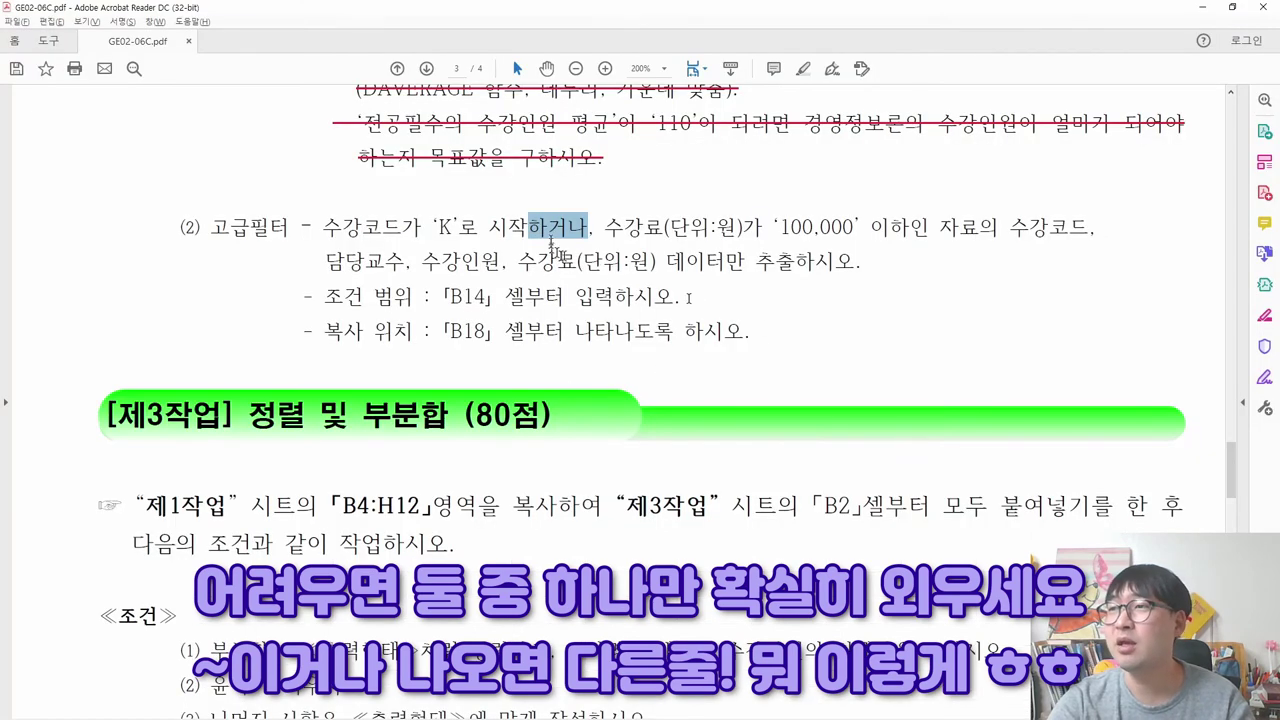
key(alt+Tab)
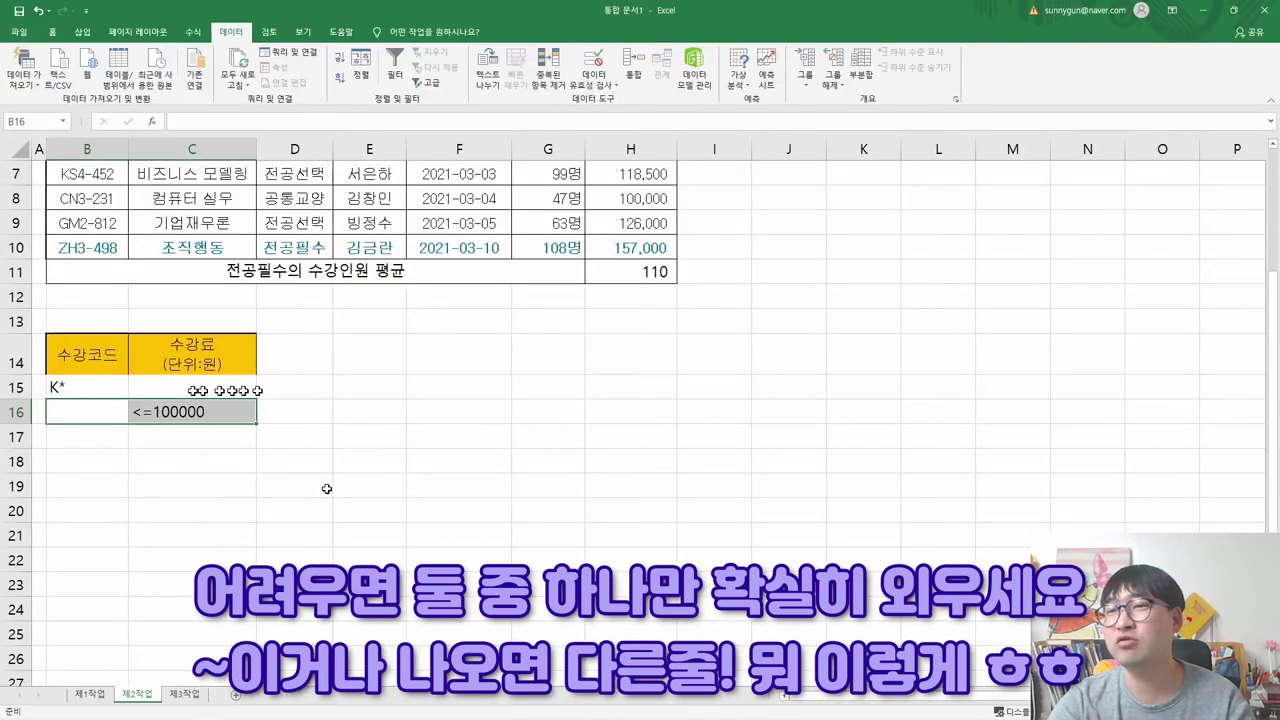
click(300, 410)
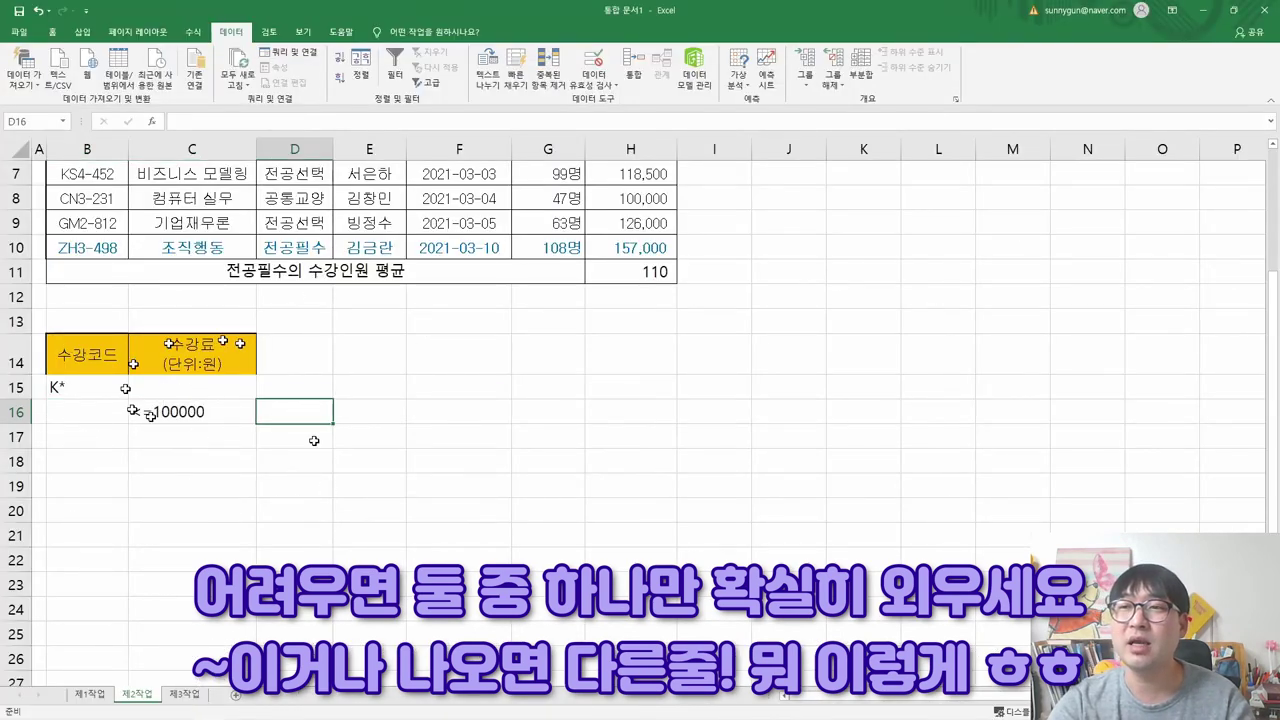
Read the fields to extract and the copy position in the PDF, and copy the 수강코드 header from B2 into B18.
key(alt+Tab)
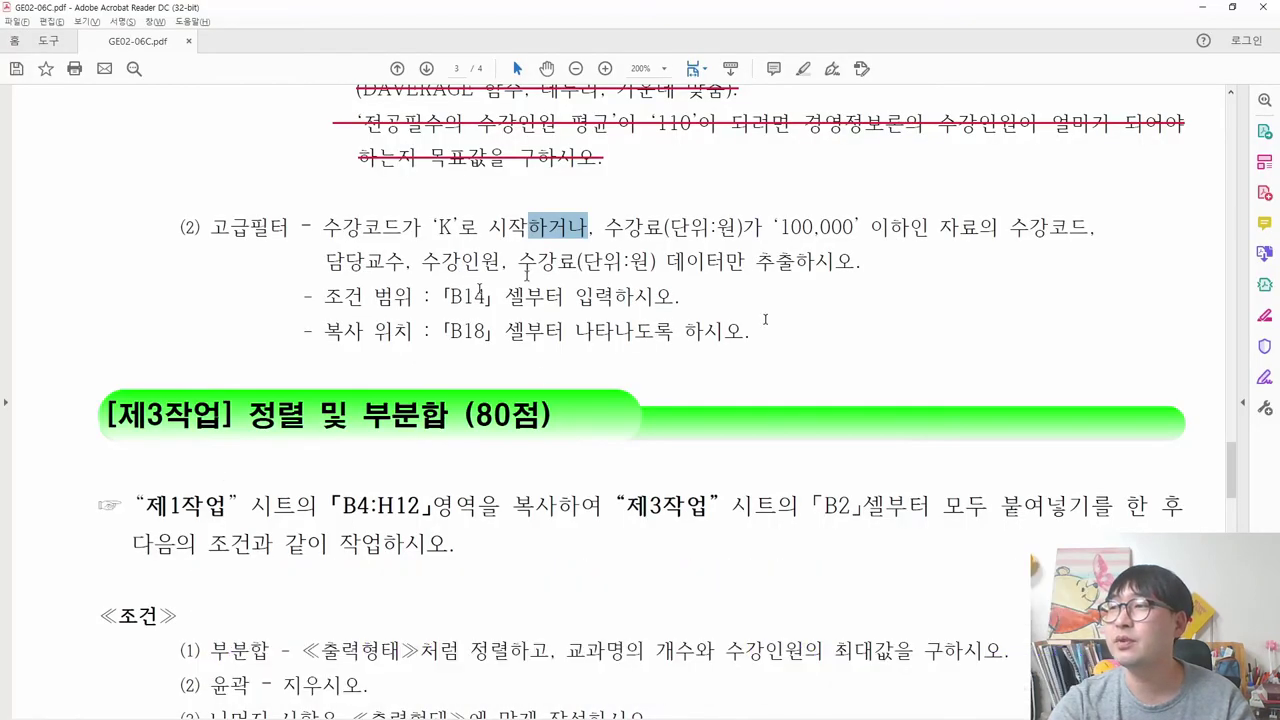
drag(604, 227, 690, 262)
drag(449, 333, 494, 333)
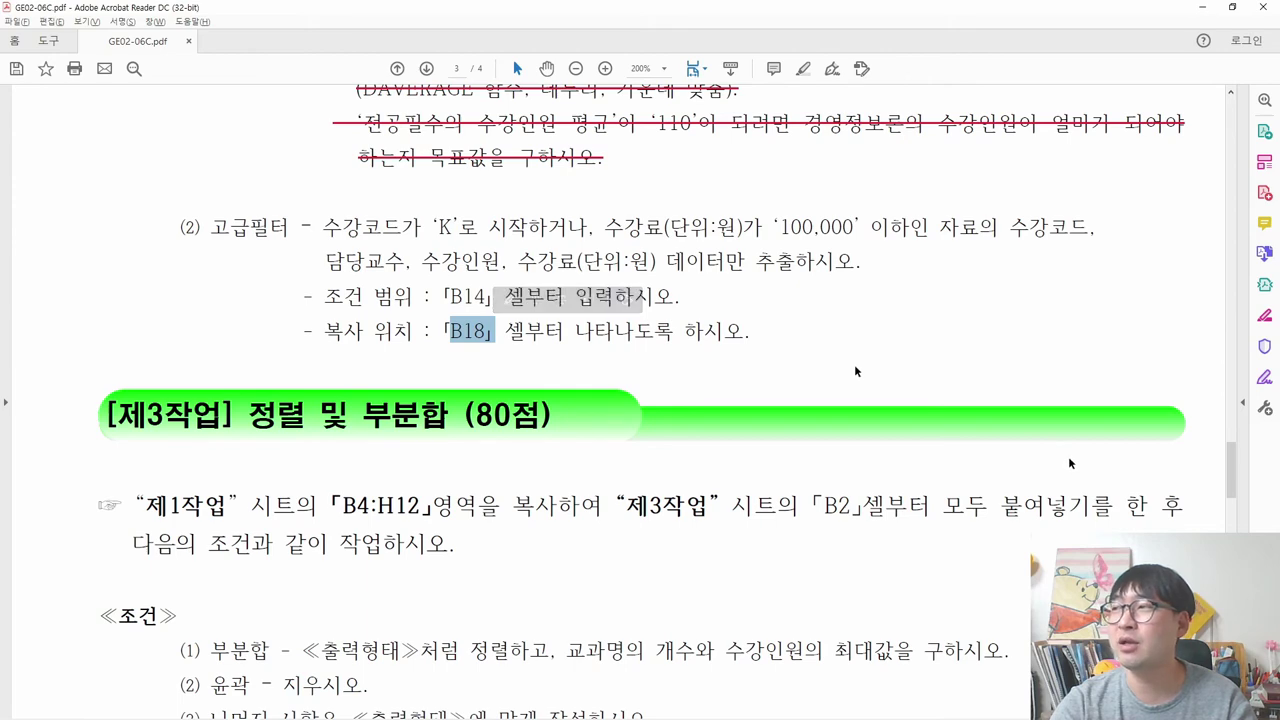
key(alt+Tab)
scroll(183, 637, up, 3)
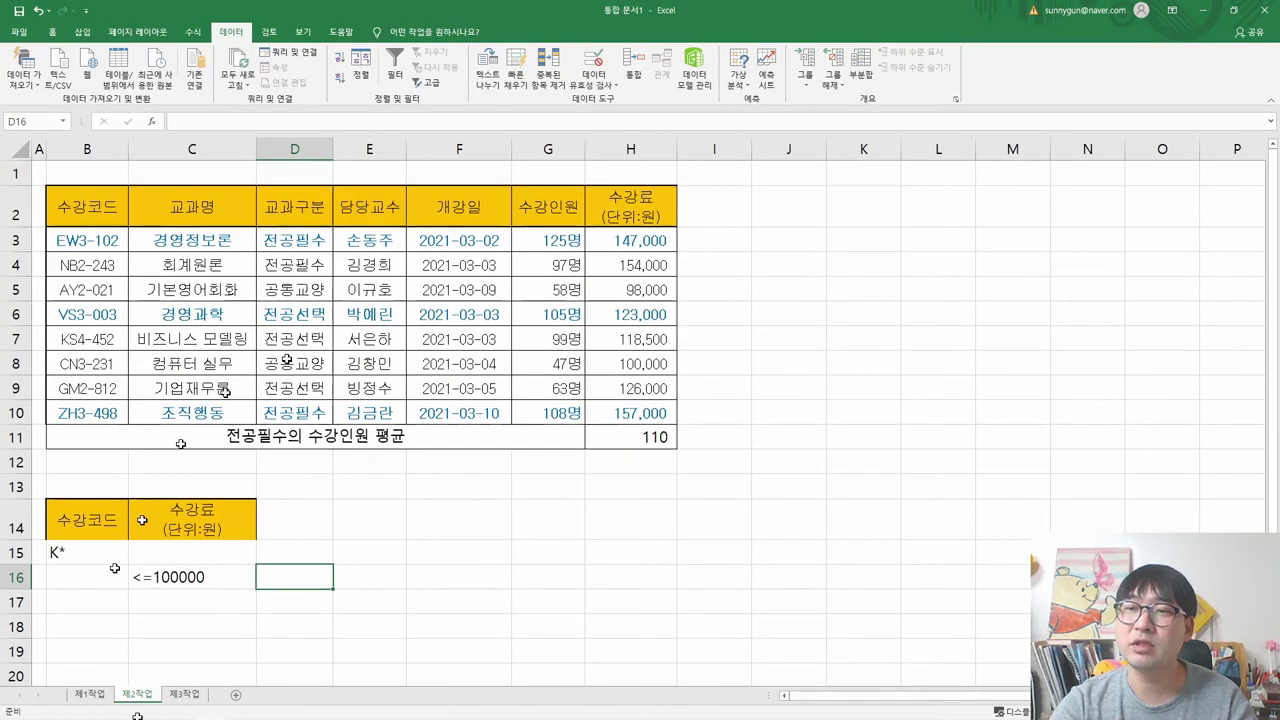
click(100, 210)
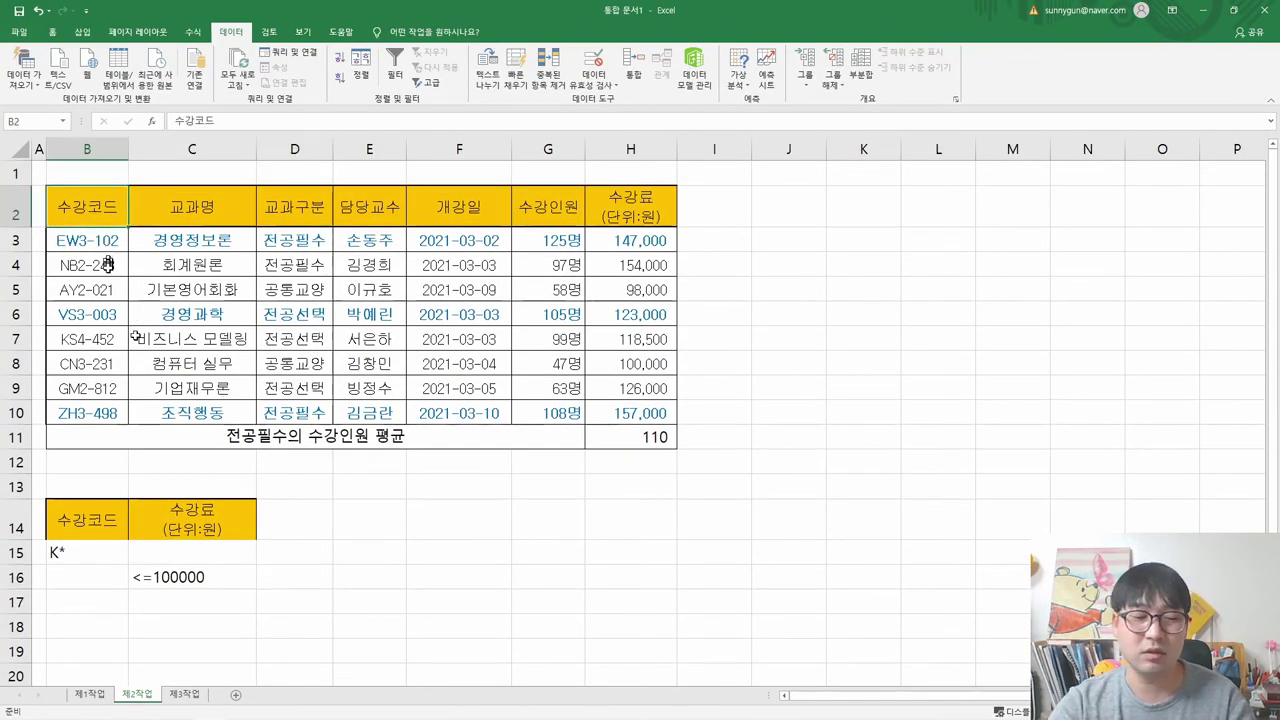
key(ctrl+c)
click(80, 625)
key(ctrl+v)
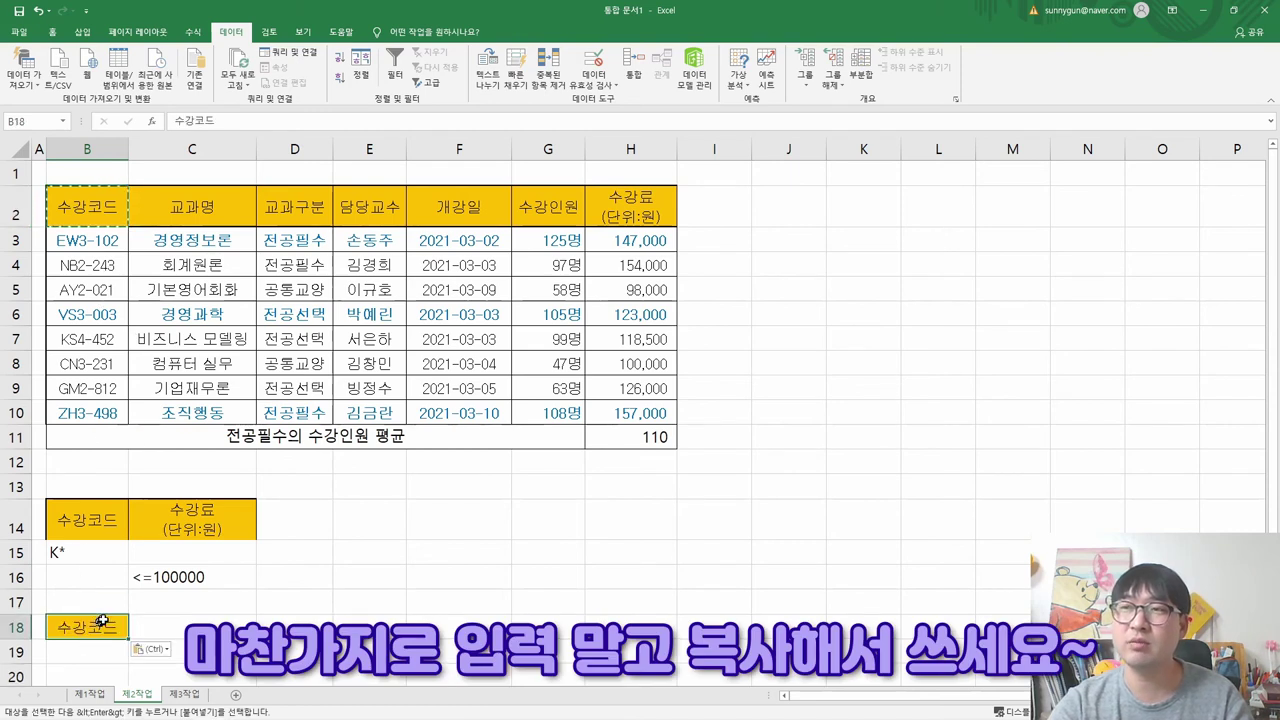
Copy the 담당교수 header from E2 into C18.
click(376, 210)
key(ctrl+c)
click(200, 625)
key(ctrl+v)
Check the remaining output fields in the PDF and copy the 수강인원 and 수강료(단위:원) headers from G2:H2 into D18:E18.
key(alt+Tab)
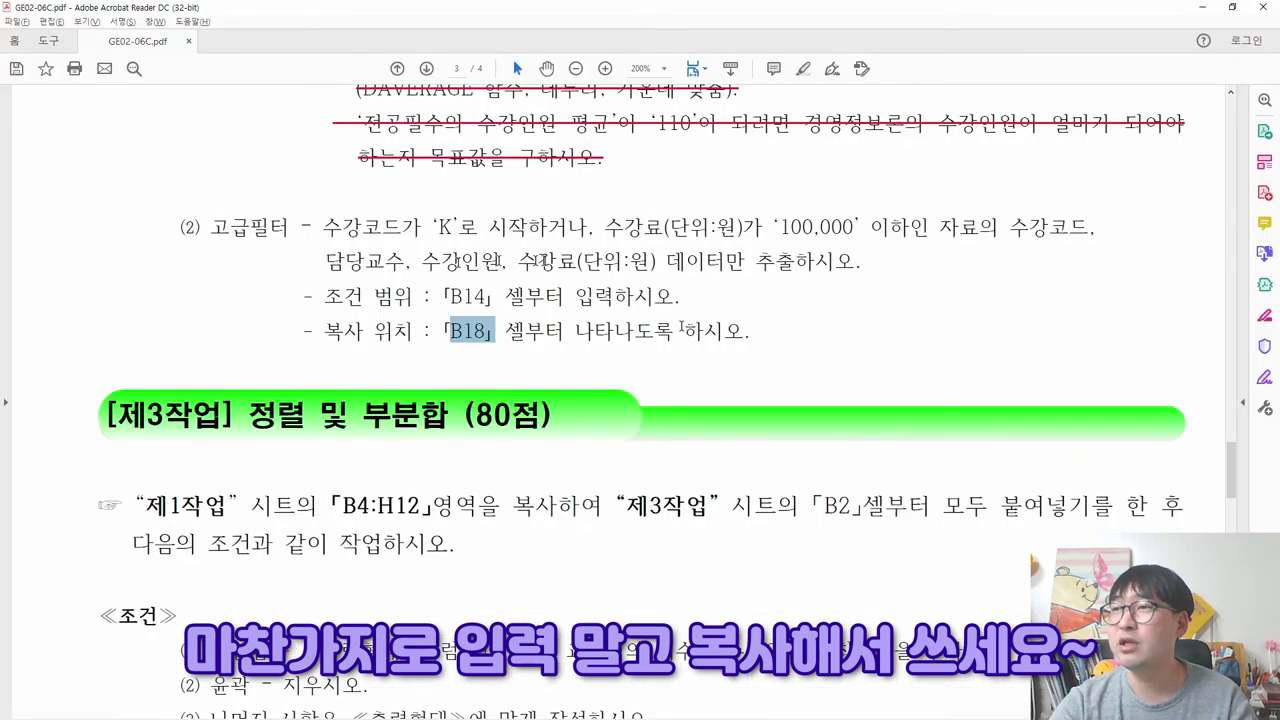
key(alt+Tab)
drag(560, 210, 613, 210)
key(ctrl+c)
click(320, 622)
key(ctrl+v)
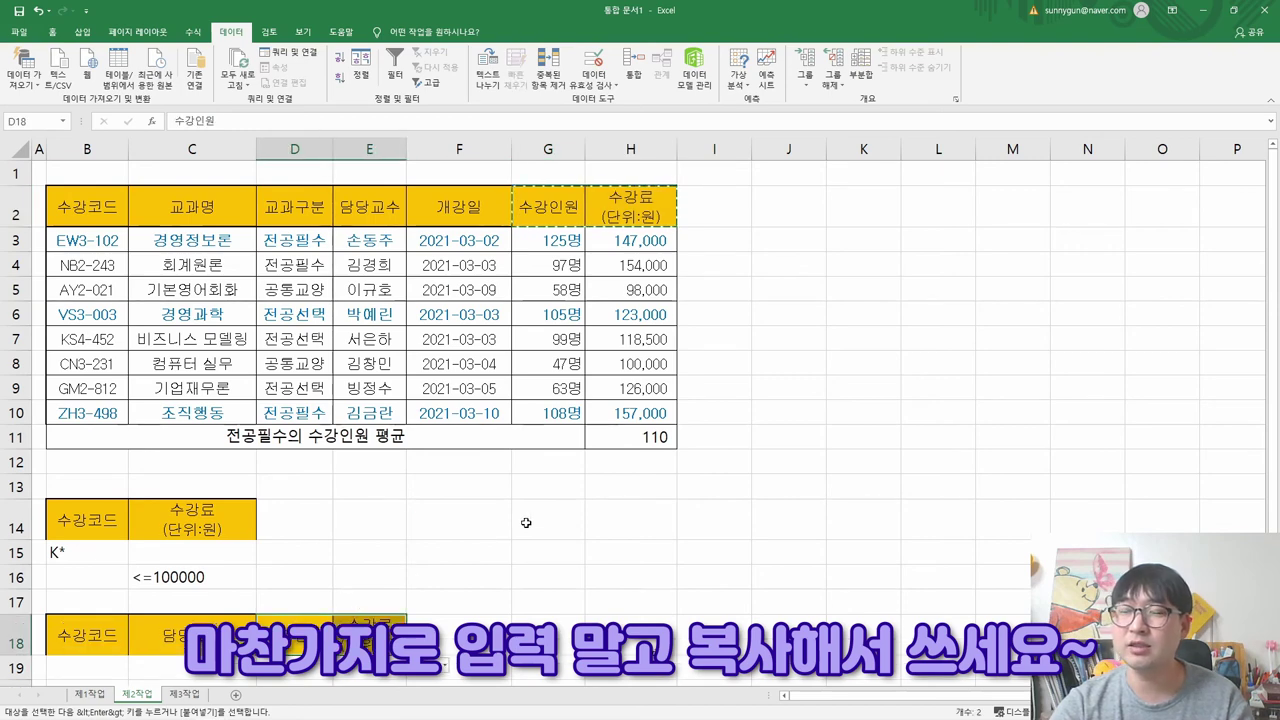
Reread the 고급필터 instruction in the PDF, focusing on which fields are extracted and the filter type required.
key(alt+Tab)
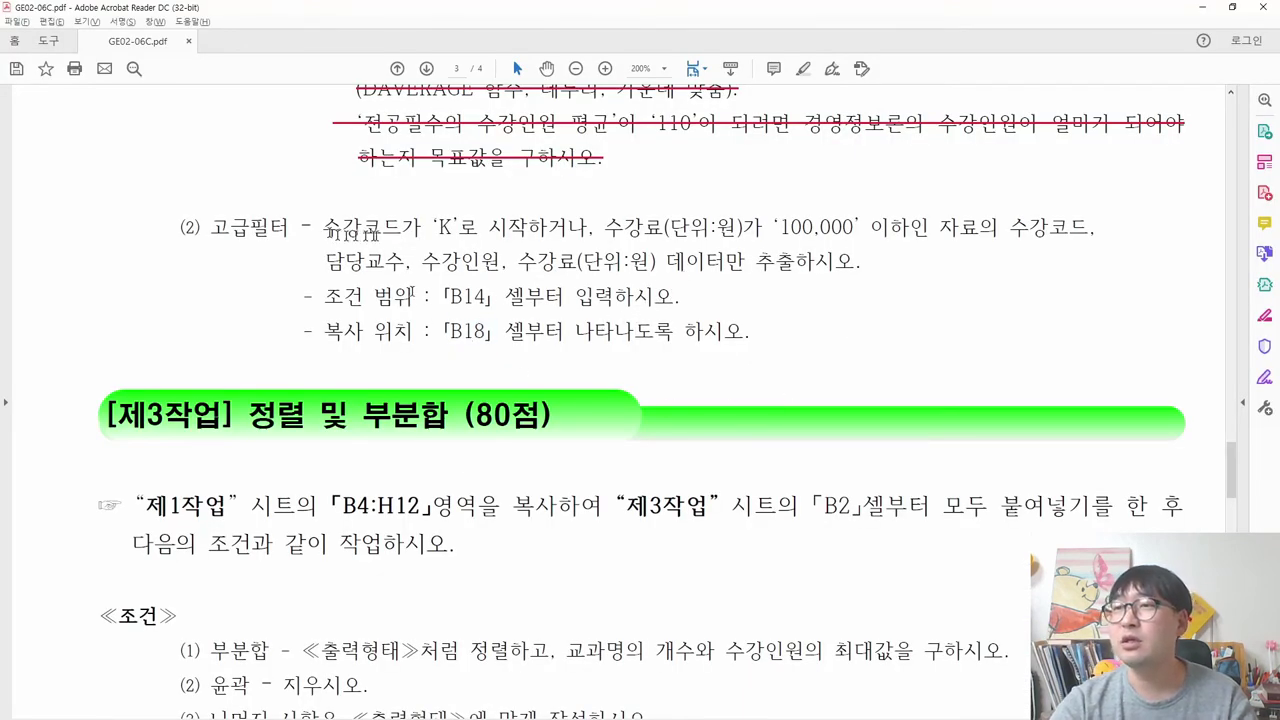
key(alt+Tab)
key(alt+Tab)
drag(745, 262, 854, 262)
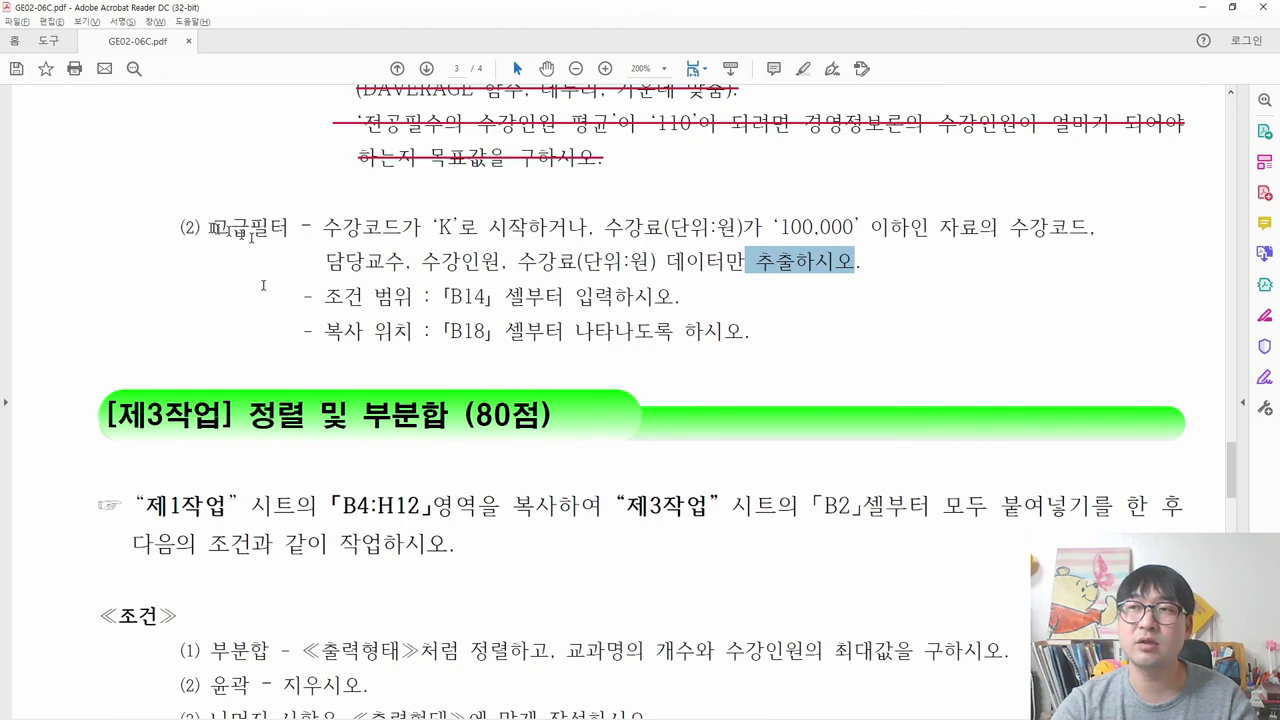
drag(210, 228, 290, 228)
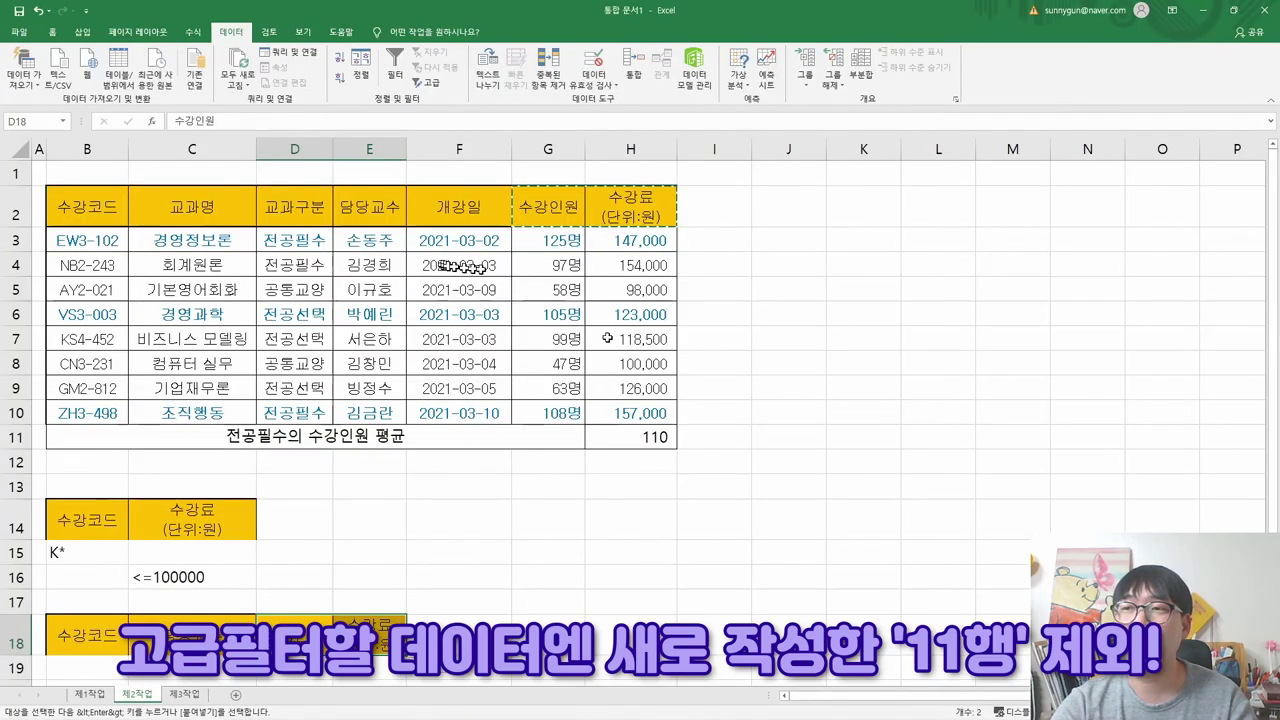
Start the Advanced Filter on the course table and set its list range to B2:H10, leaving out row 11.
drag(87, 206, 625, 410)
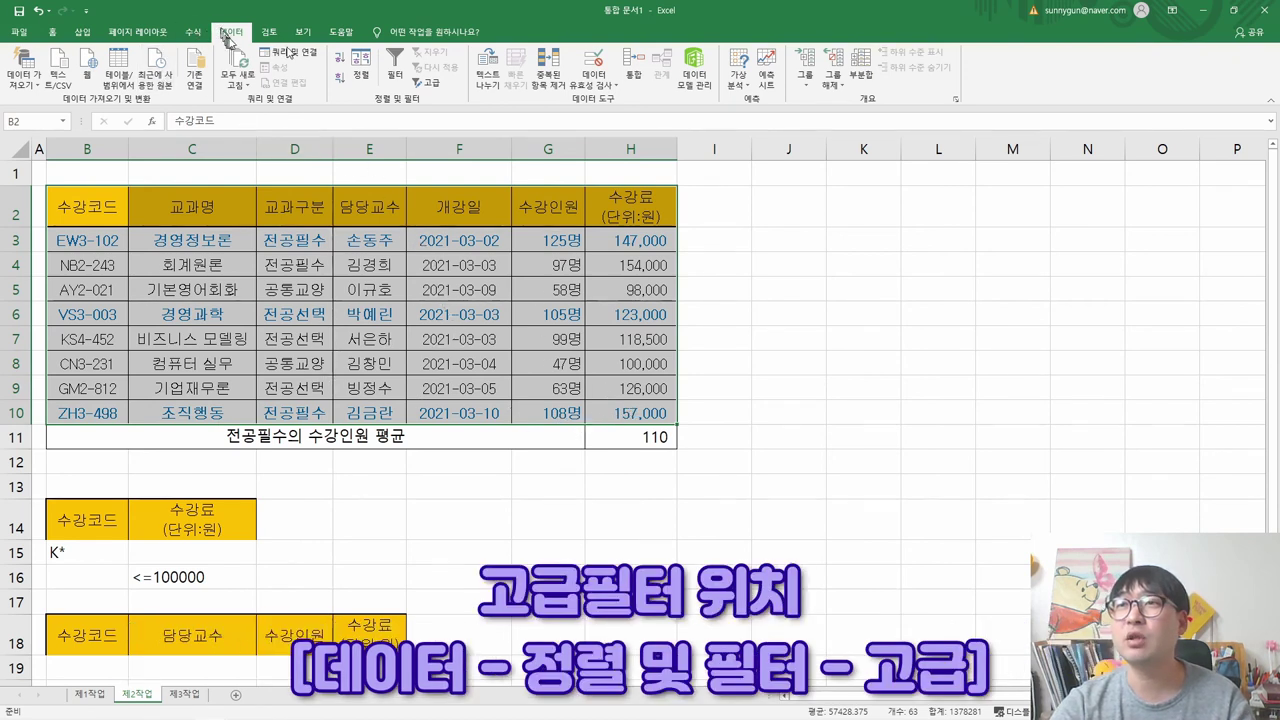
click(433, 88)
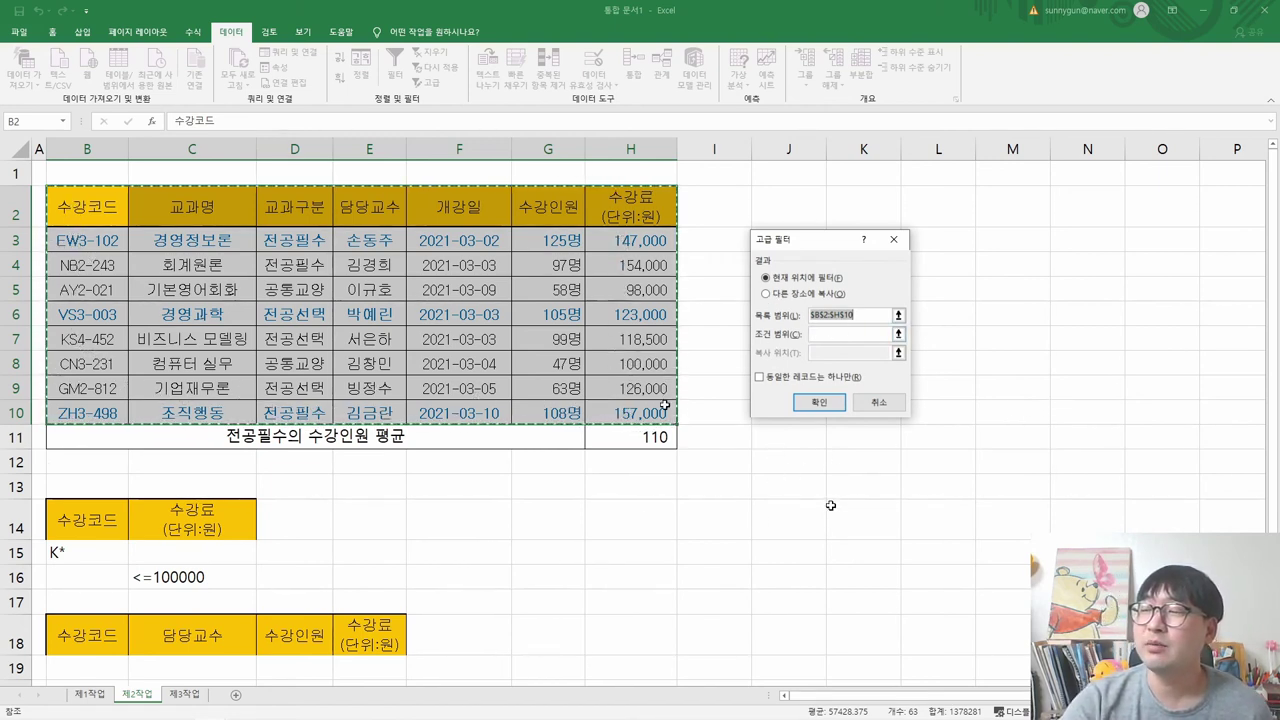
click(701, 357)
drag(845, 321, 808, 318)
key(BackSpace)
drag(110, 226, 660, 413)
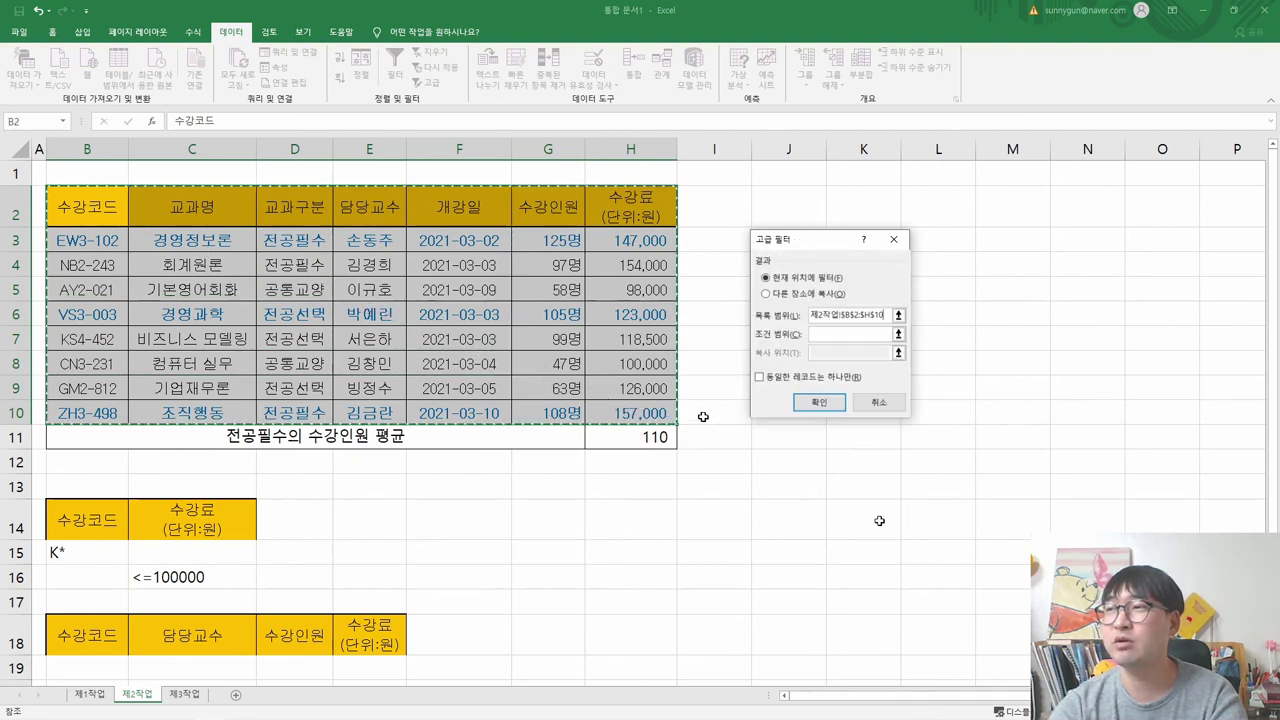
Set the Advanced Filter's criteria range to B14:C16.
click(829, 333)
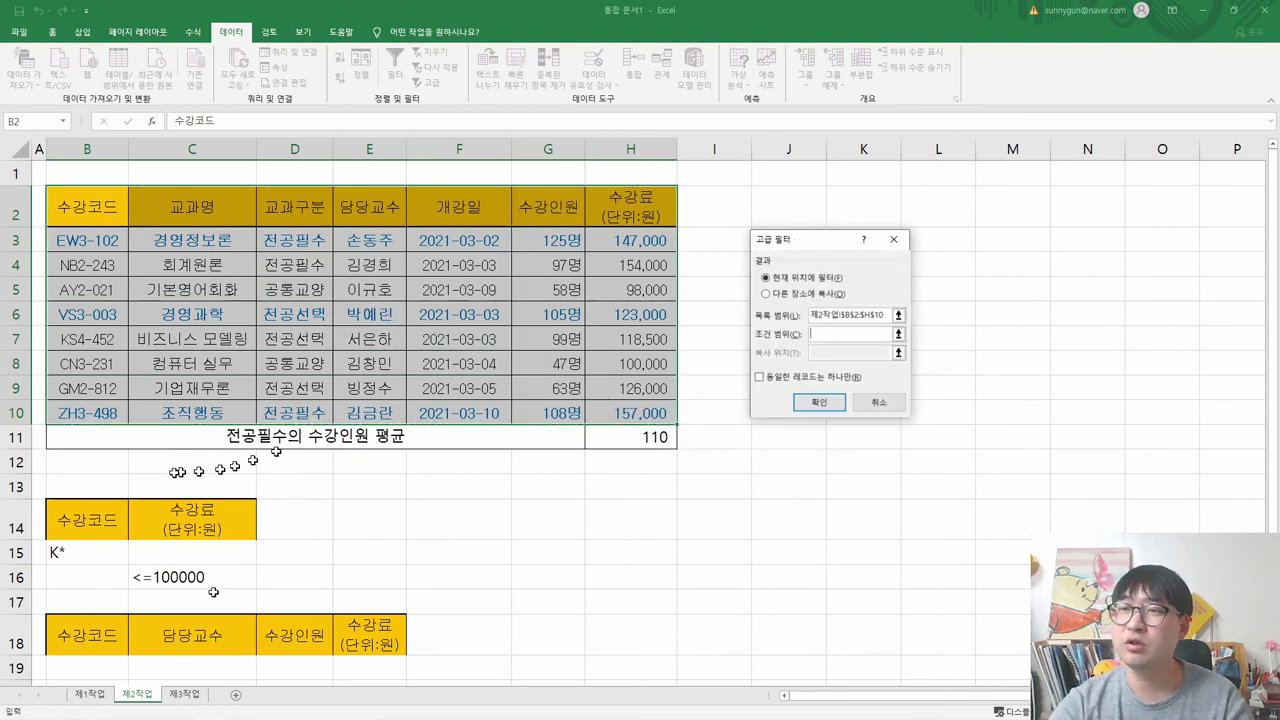
click(88, 518)
drag(88, 518, 172, 577)
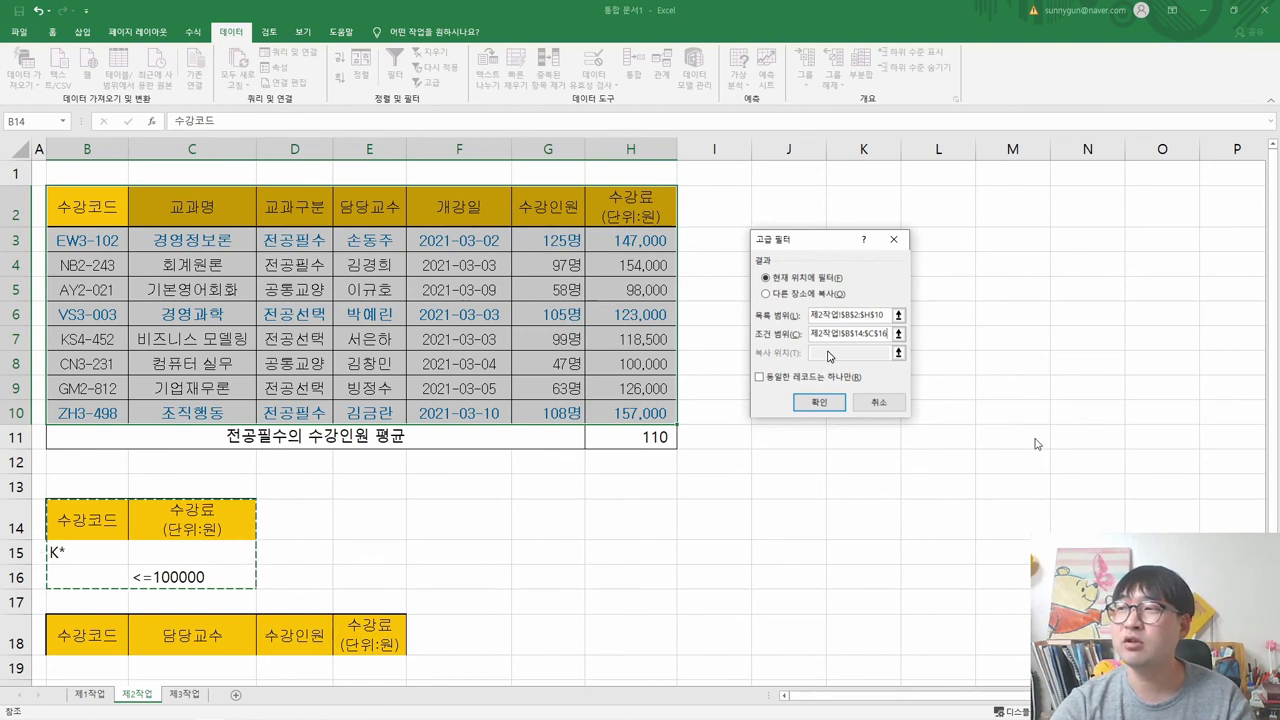
Choose 다른 장소에 복사 with B18:E18 as the copy location and run the Advanced Filter.
click(767, 294)
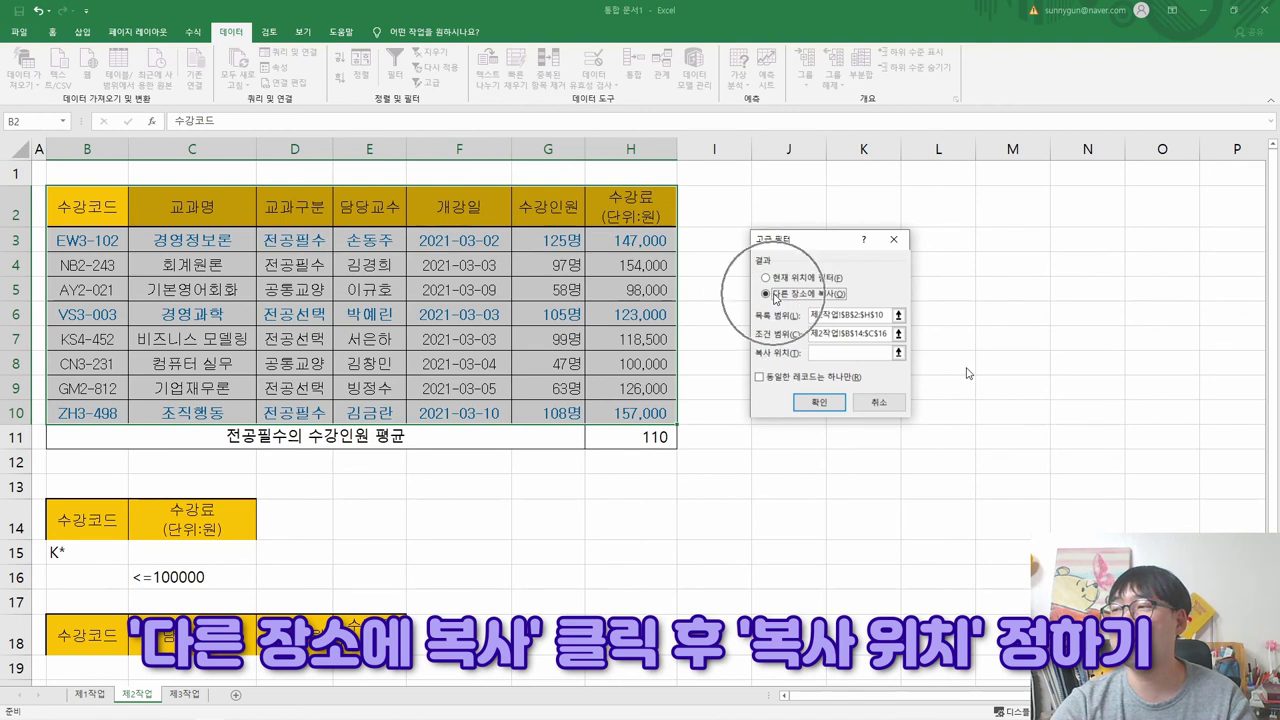
click(829, 356)
drag(72, 640, 385, 640)
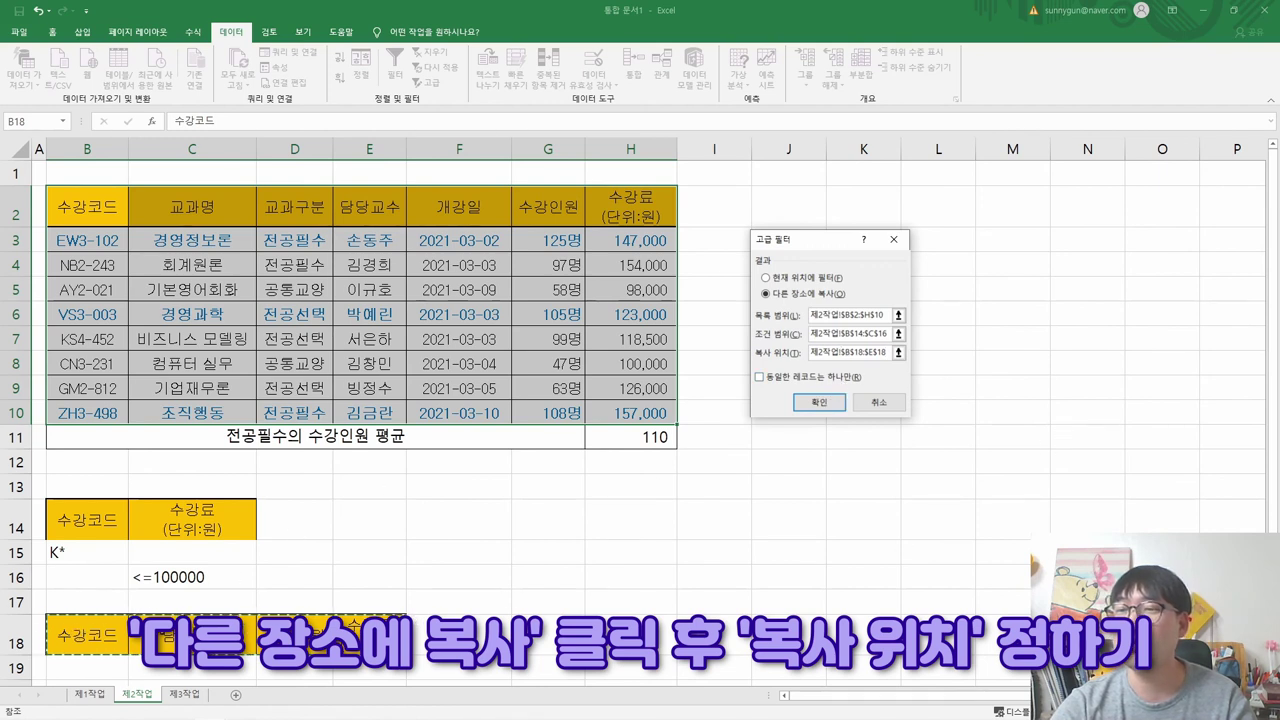
click(820, 403)
Examine the extracted records below the B18:E18 headers against the criteria in B14:C16.
scroll(385, 409, down, 3)
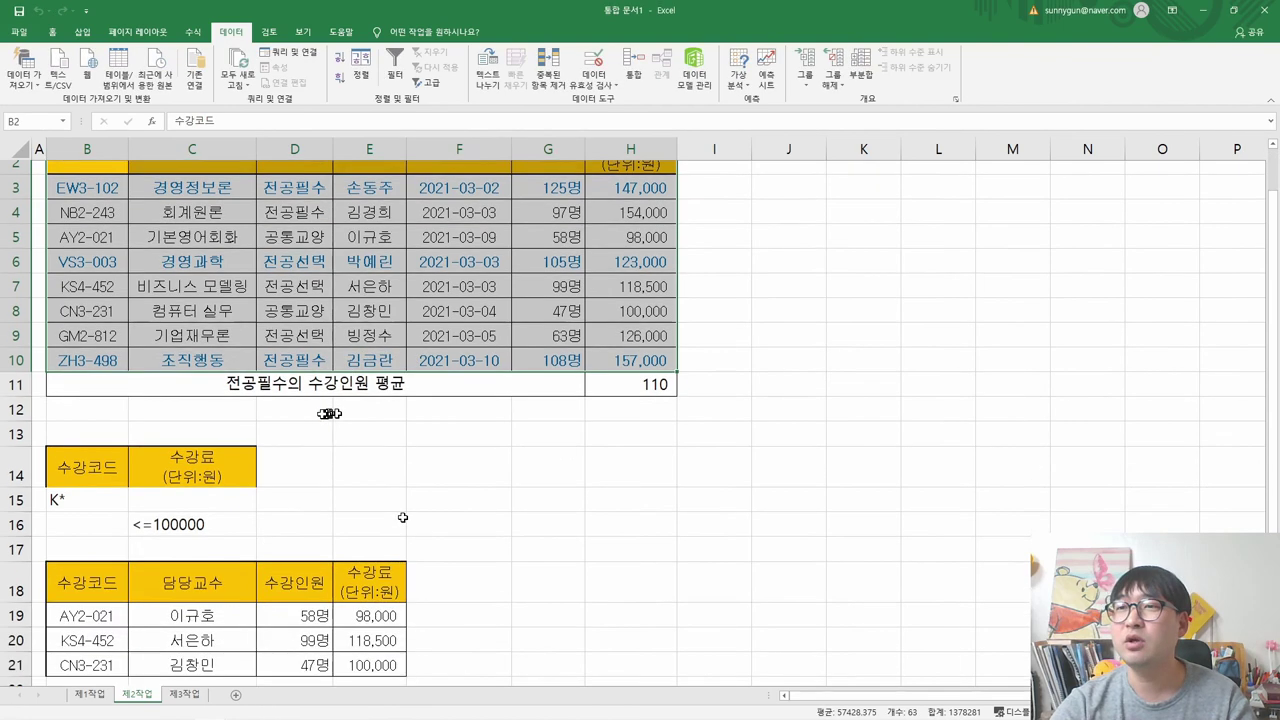
click(139, 460)
drag(86, 429, 370, 478)
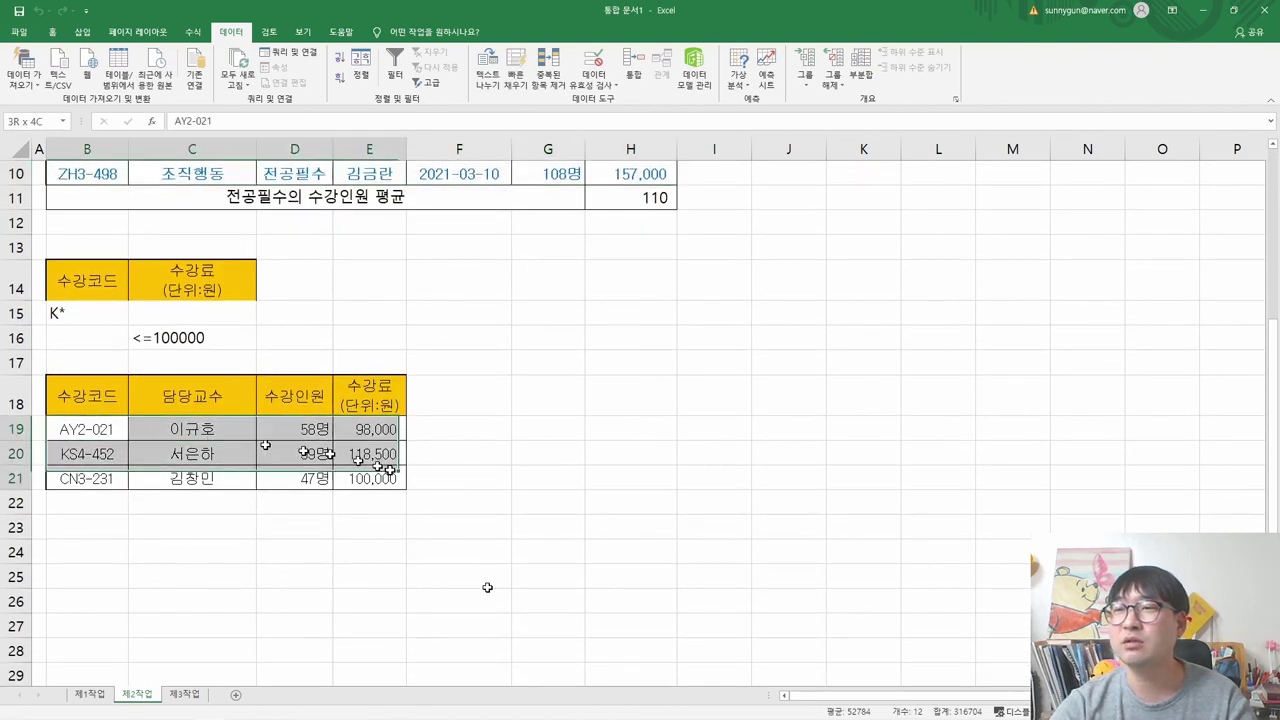
click(118, 364)
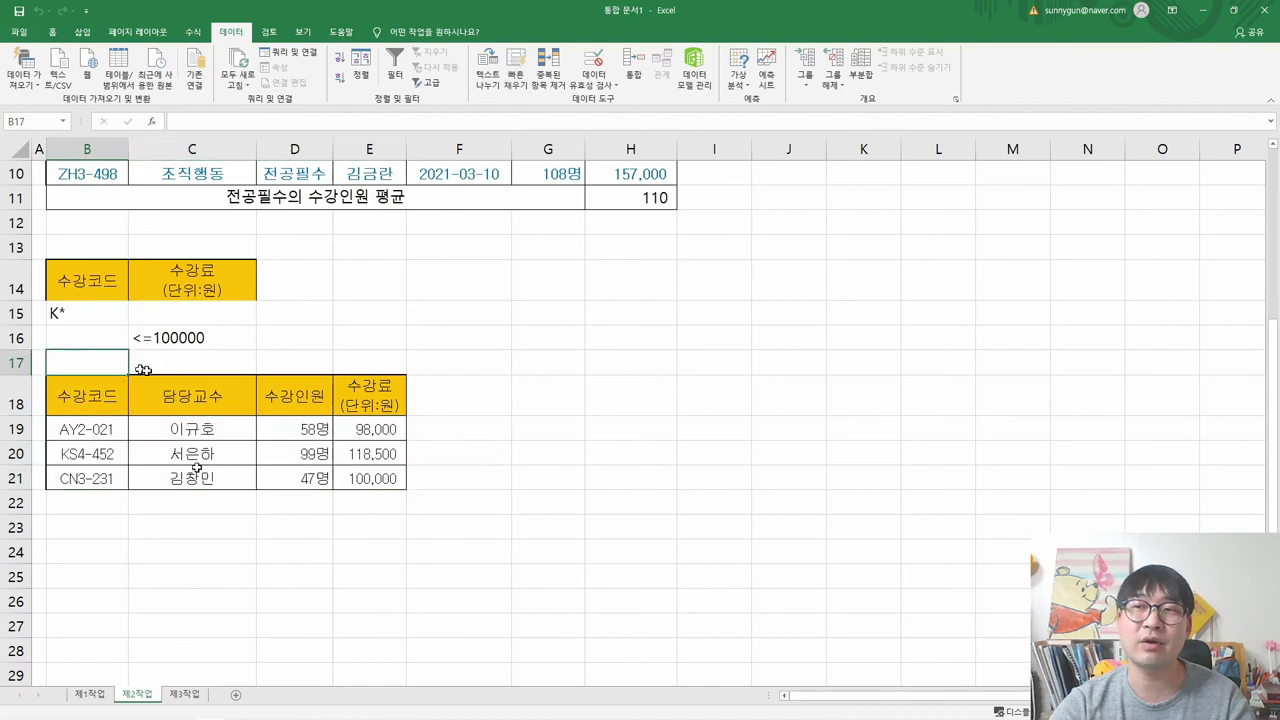
scroll(288, 487, up, 2)
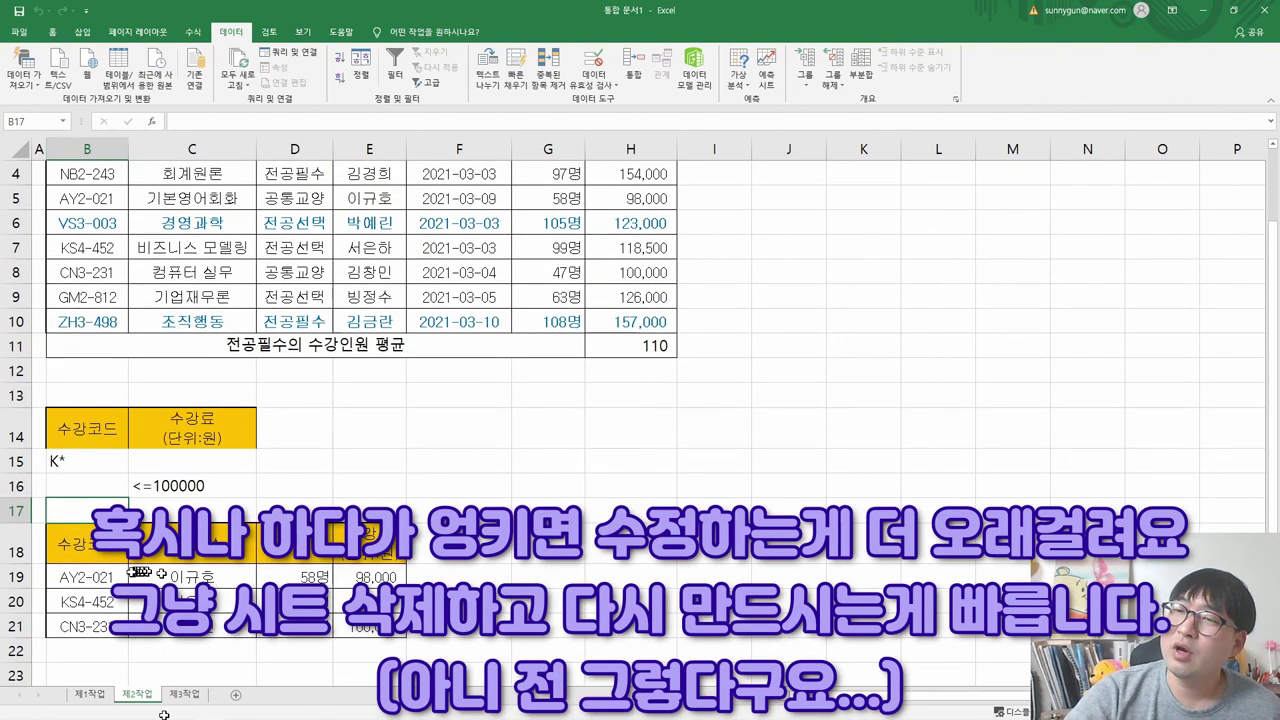
scroll(208, 468, up, 1)
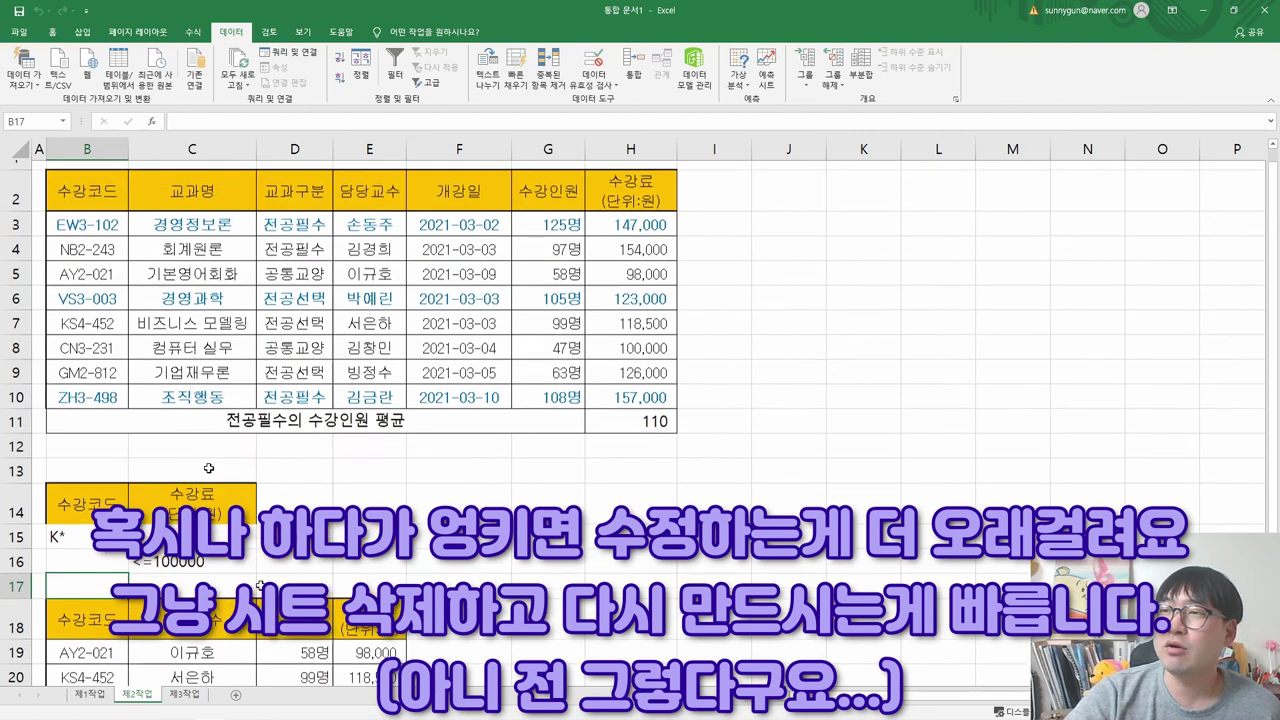
scroll(208, 468, up, 1)
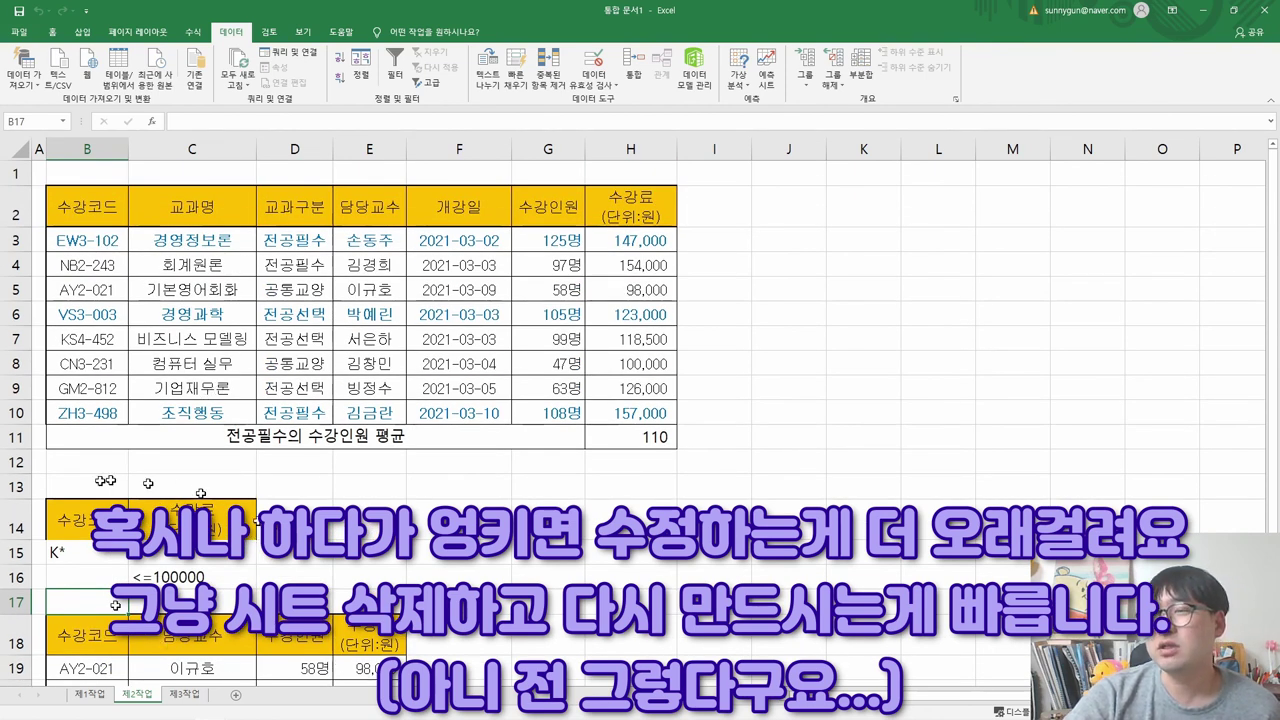
right_click(137, 701)
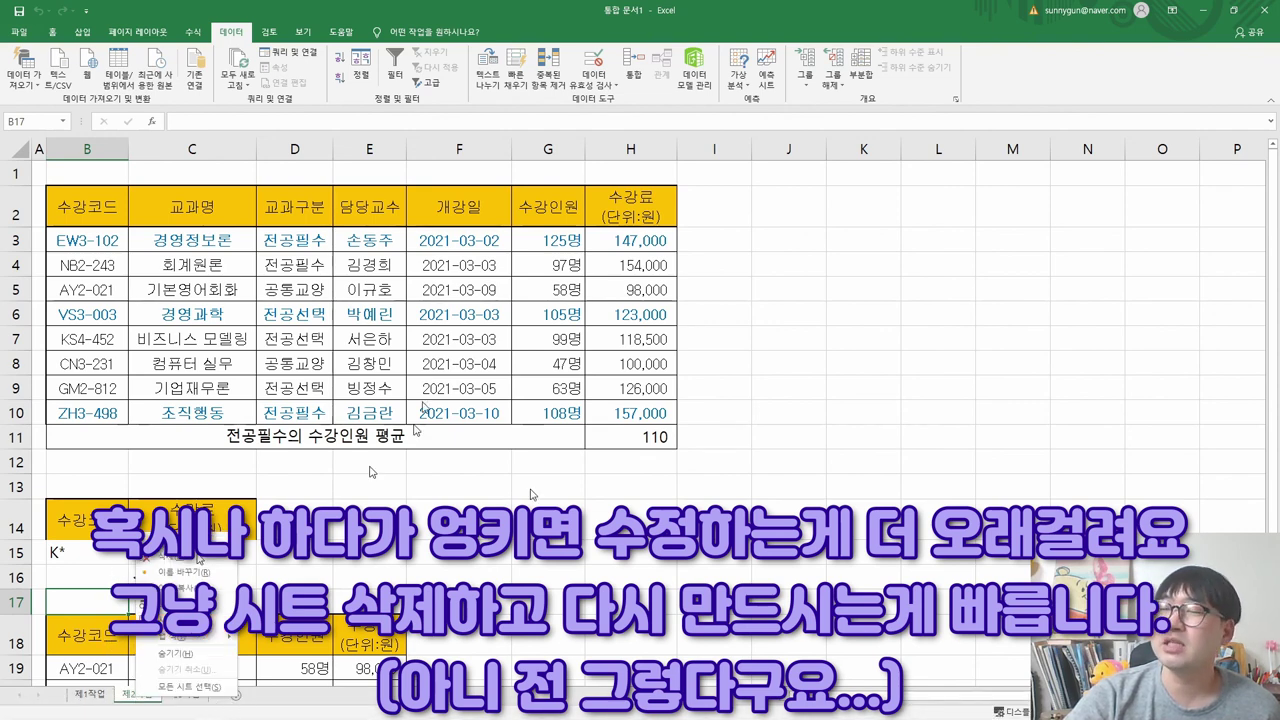
key(Escape)
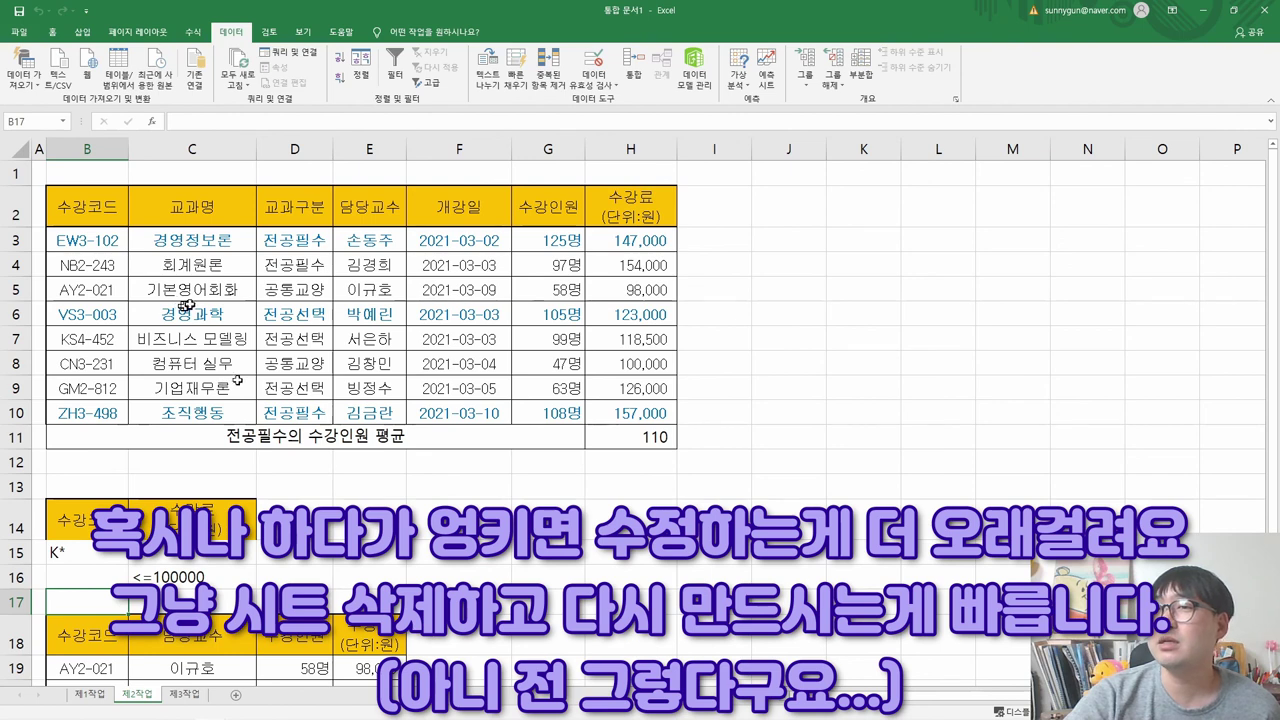
click(250, 342)
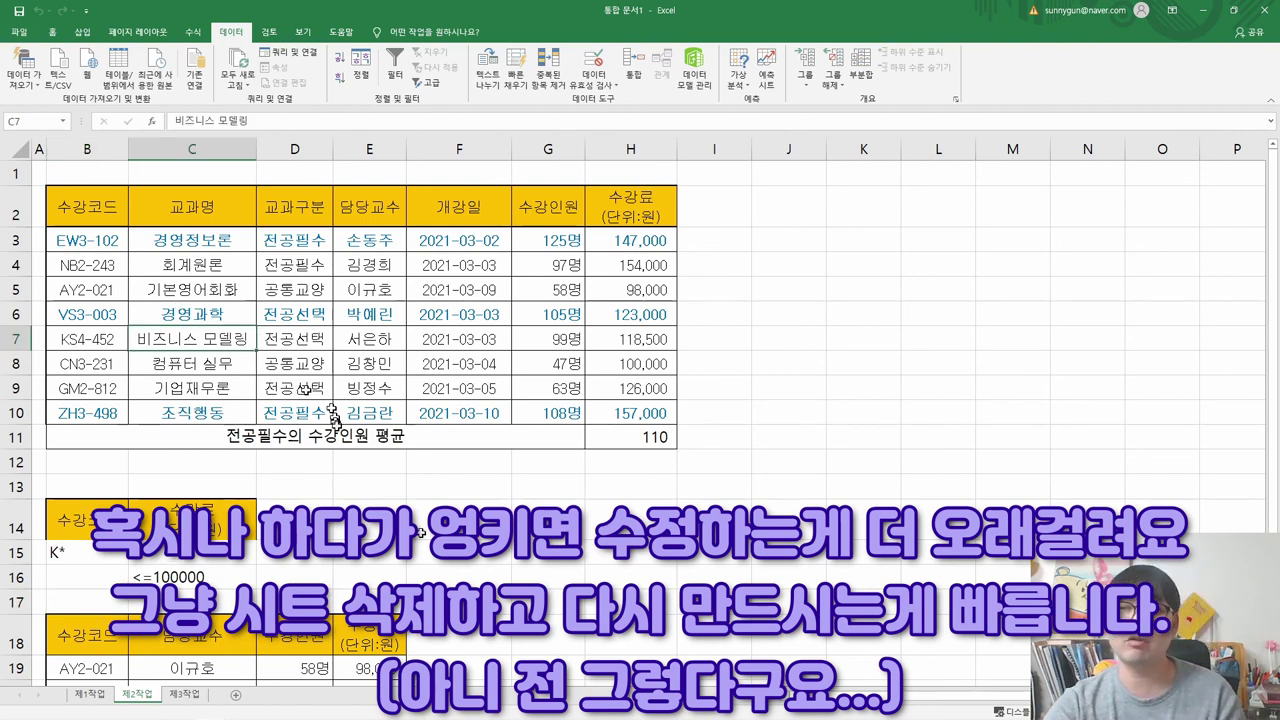
AutoFit the width of every column on the 제2작업 sheet and return the selection to cell A1.
scroll(420, 532, down, 1)
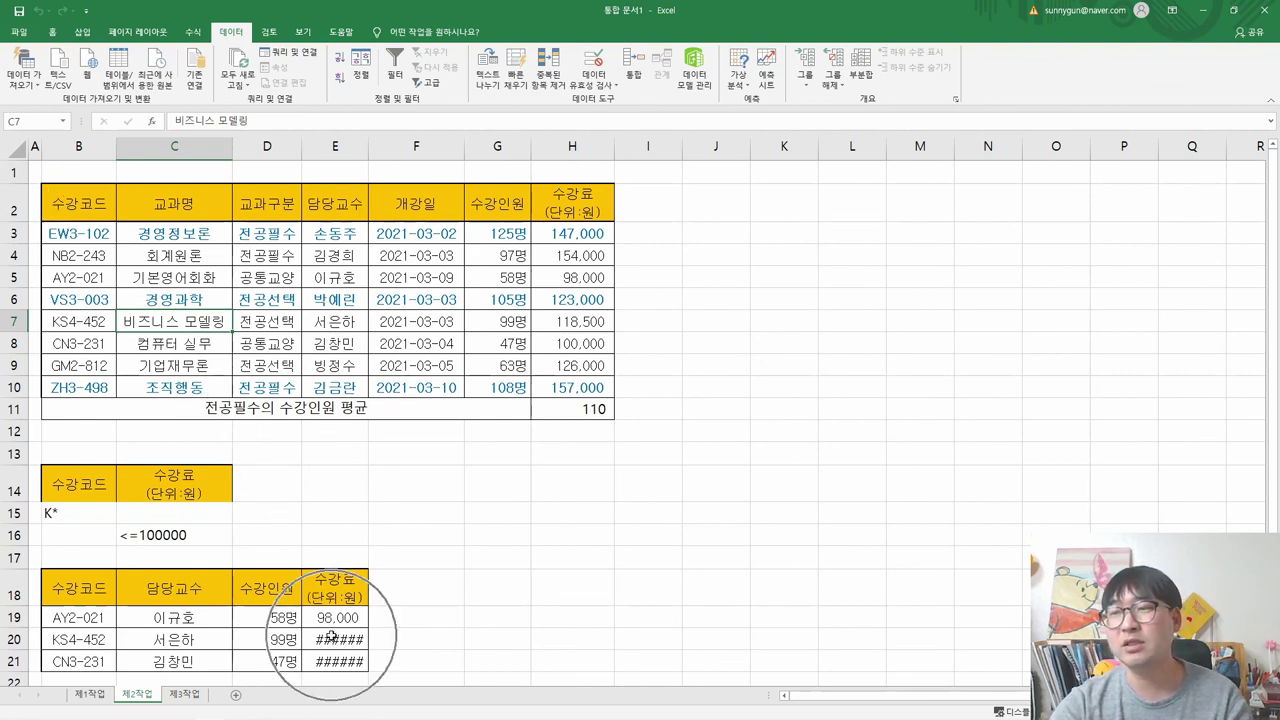
click(17, 148)
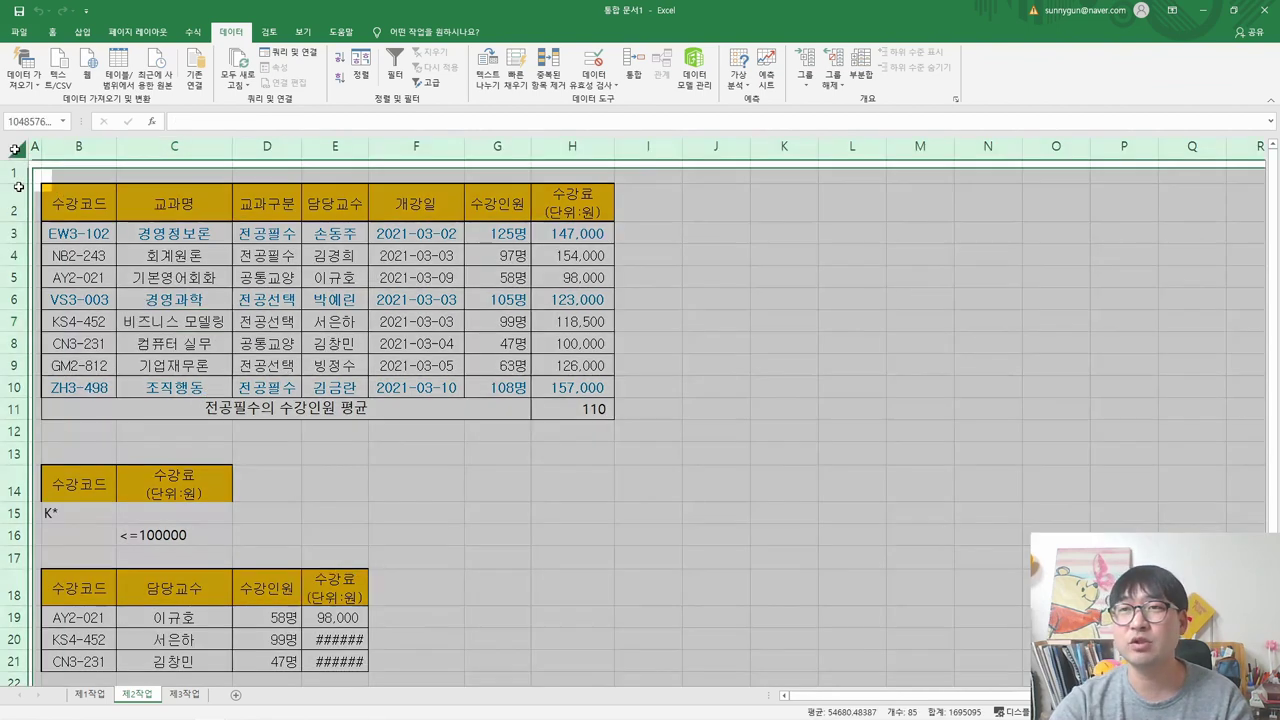
double_click(116, 148)
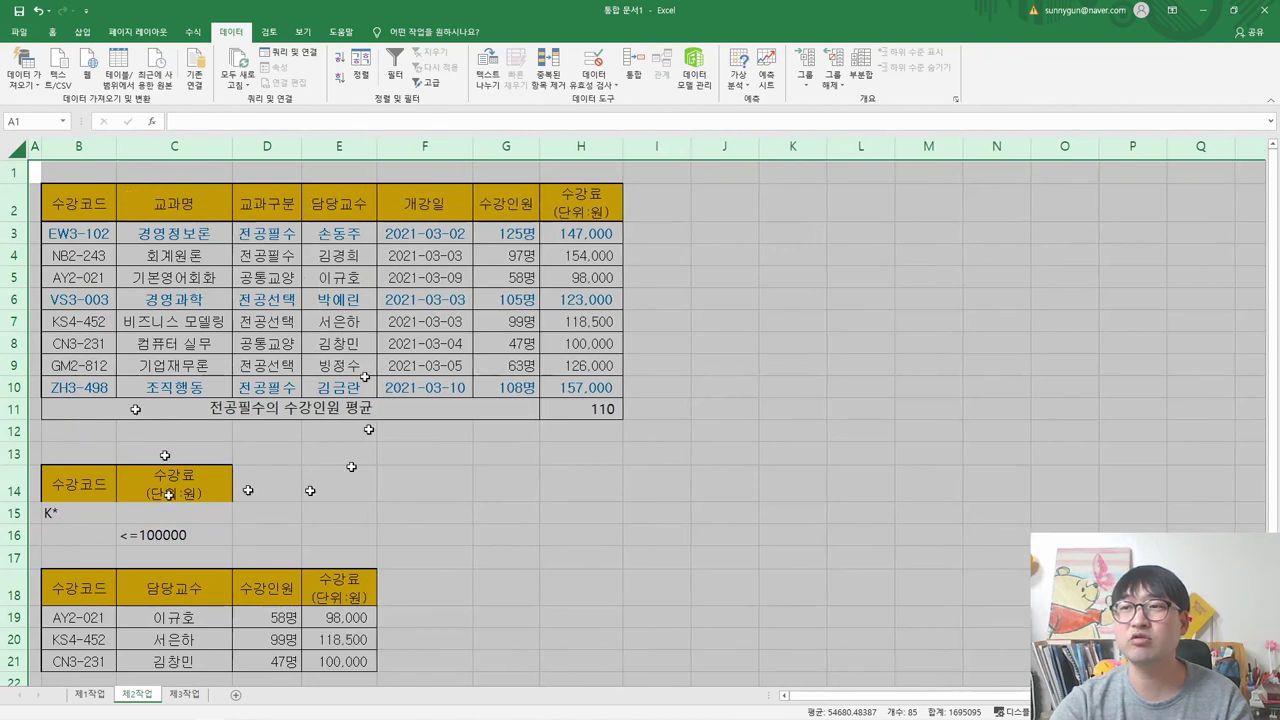
click(251, 271)
key(ctrl+Home)
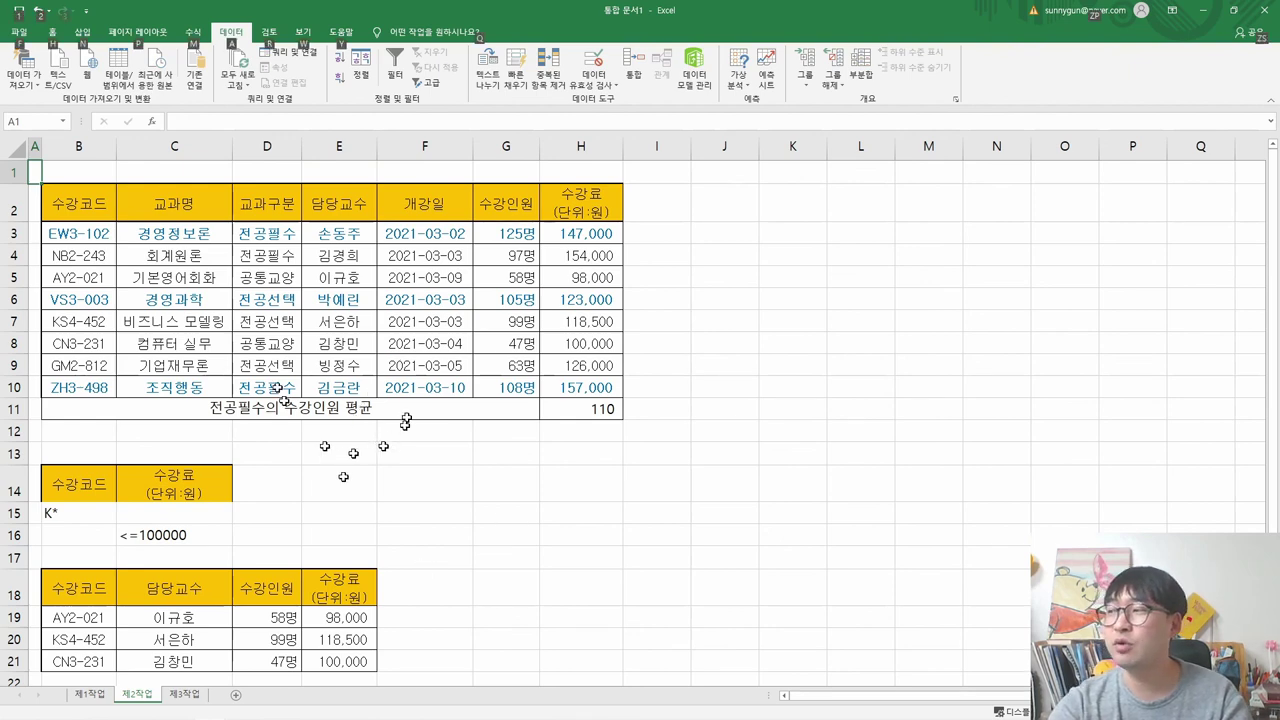
Switch to the exam PDF GE02-06C.pdf in Acrobat Reader and strike through all of condition (2) 고급필터, including its 조건 범위 and 복사 위치 lines.
key(alt+Tab)
scroll(613, 416, up, 3)
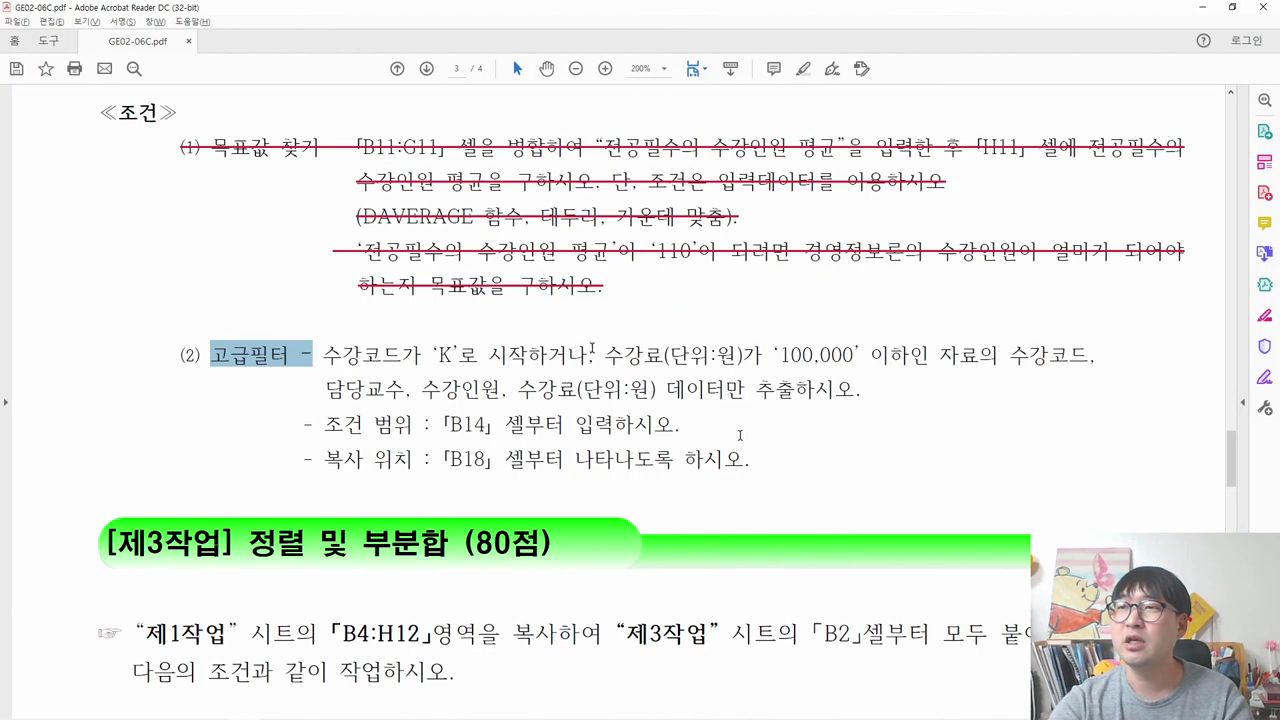
drag(775, 459, 188, 360)
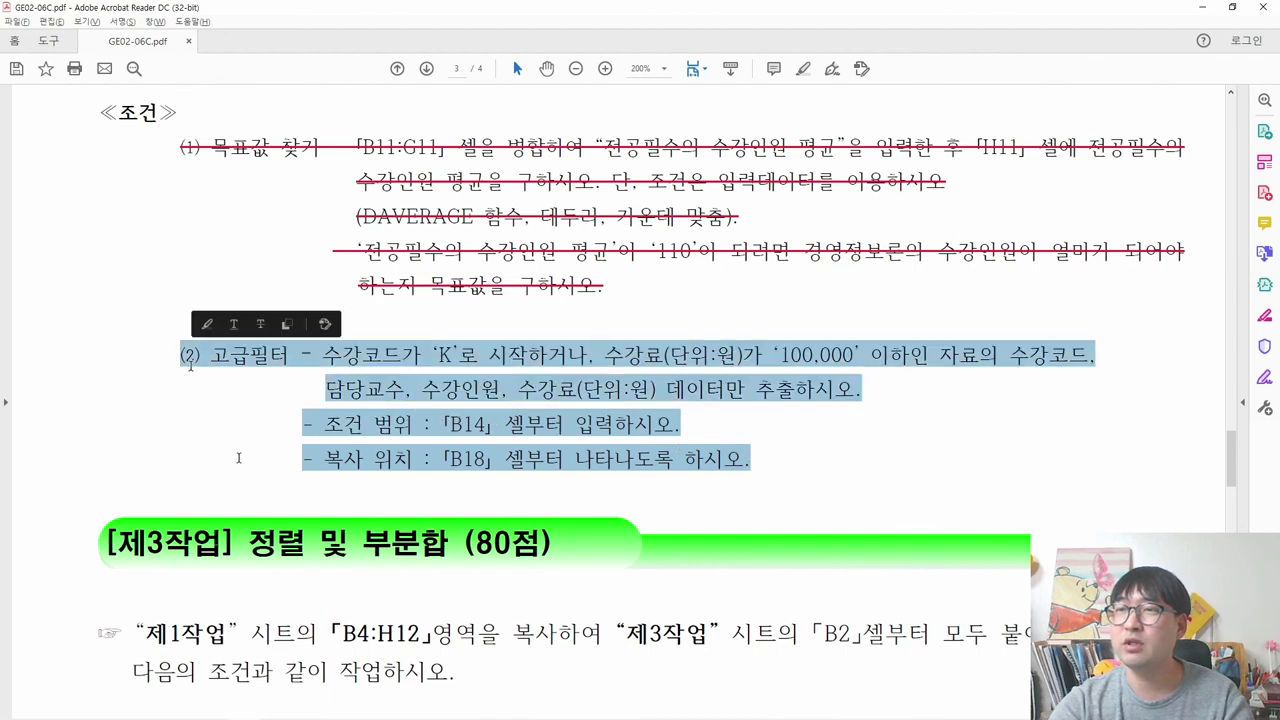
click(260, 324)
scroll(497, 447, up, 4)
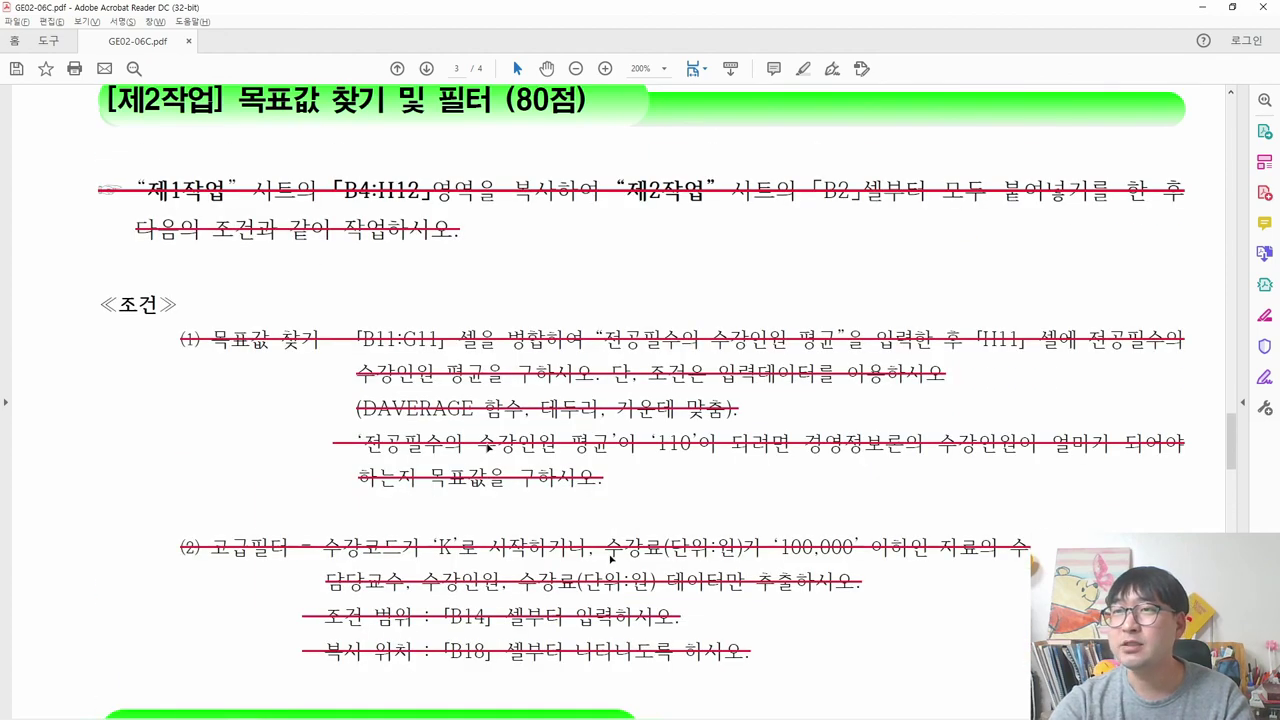